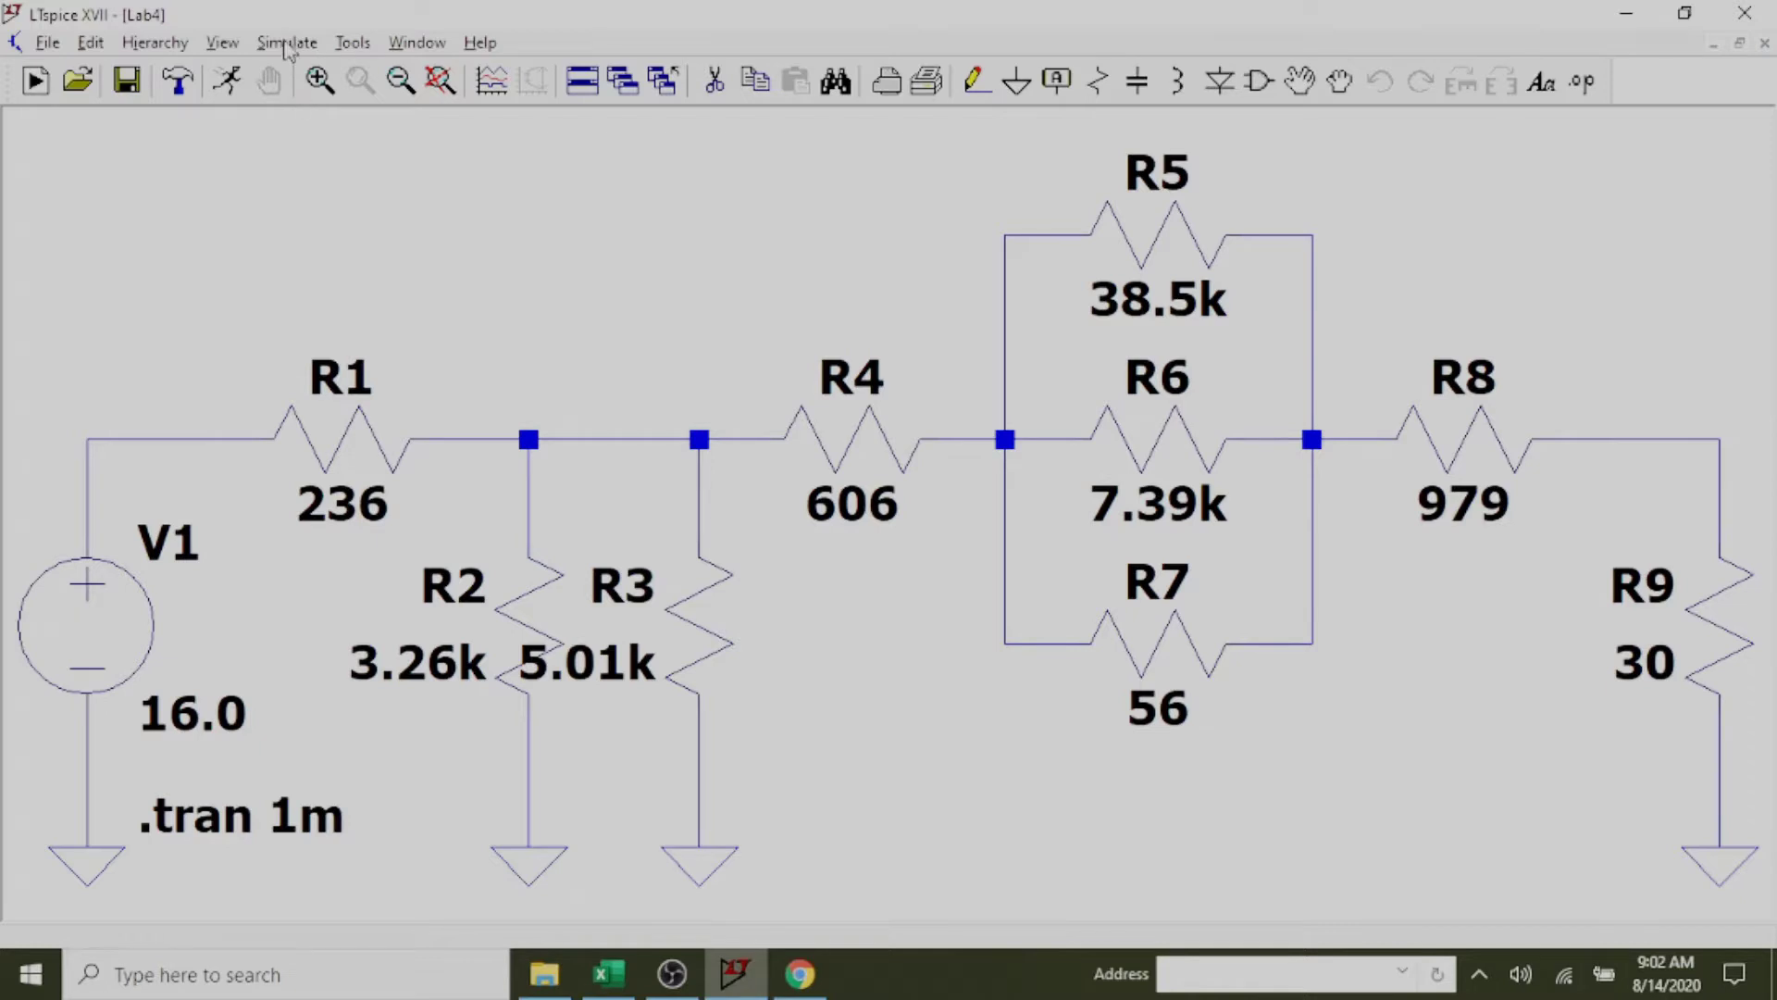
Confirm the 1 ms transient simulation command and run the Lab4 simulation.
{"action": "left_click", "coordinate": [288, 43]}
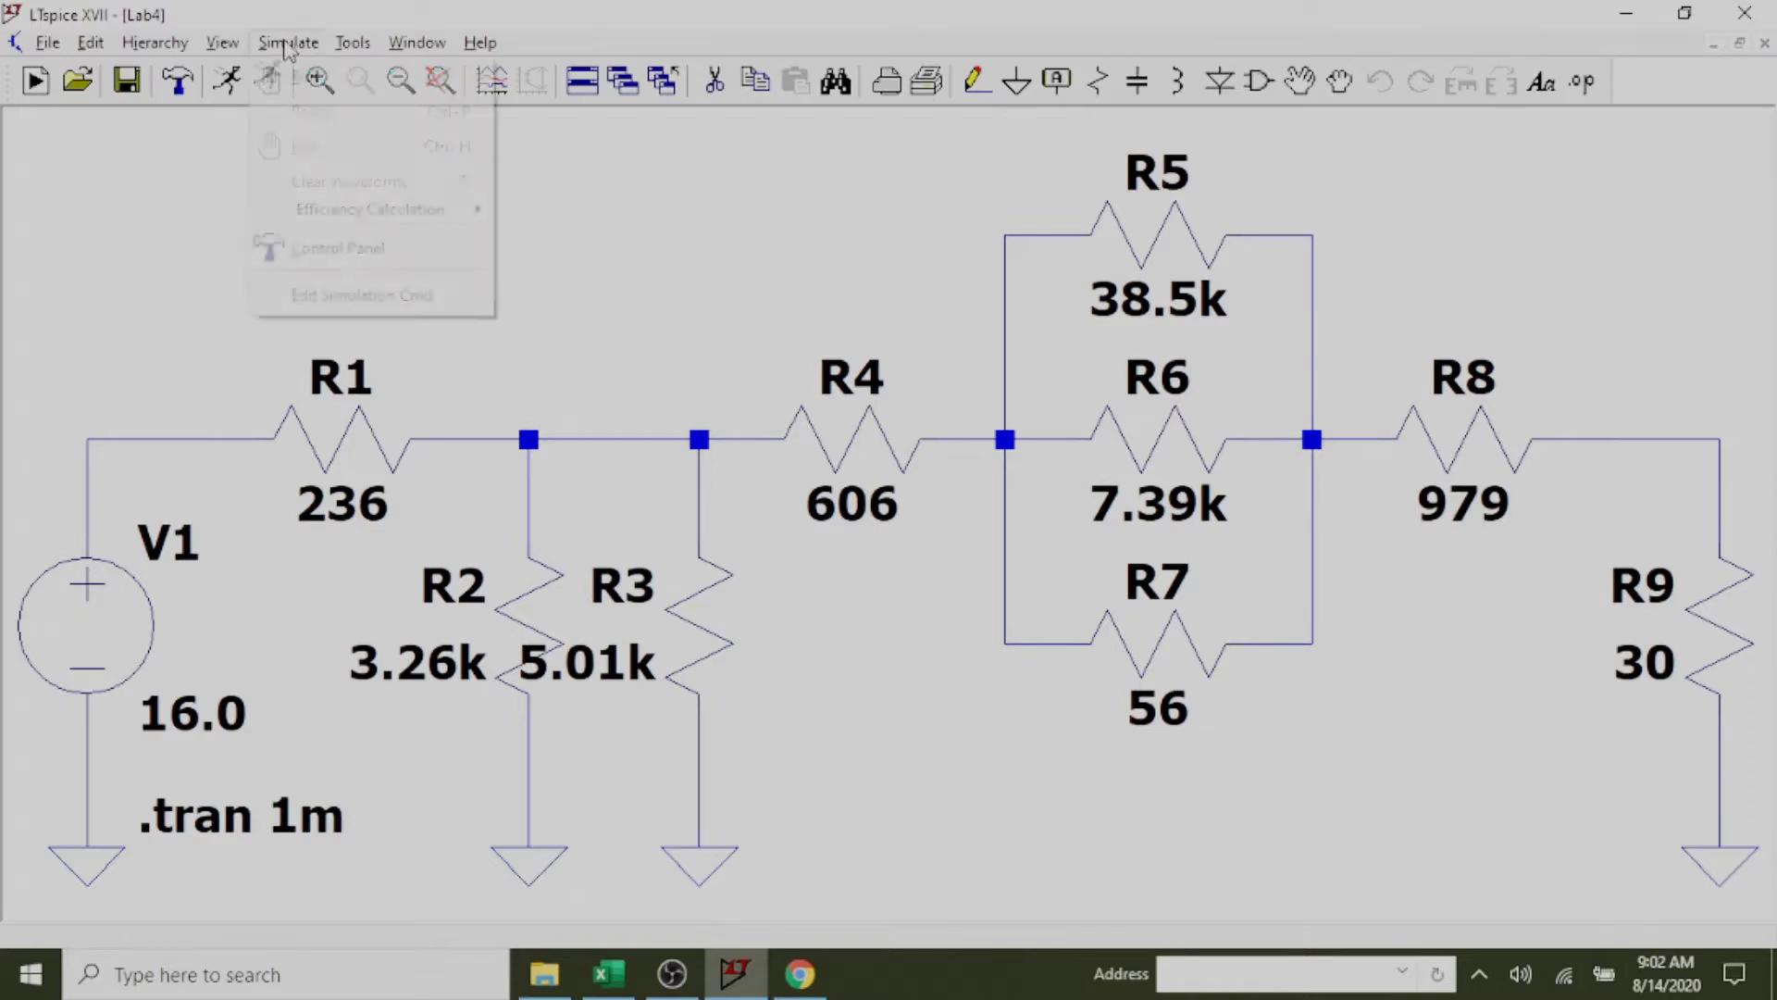
{"action": "left_click", "coordinate": [357, 294]}
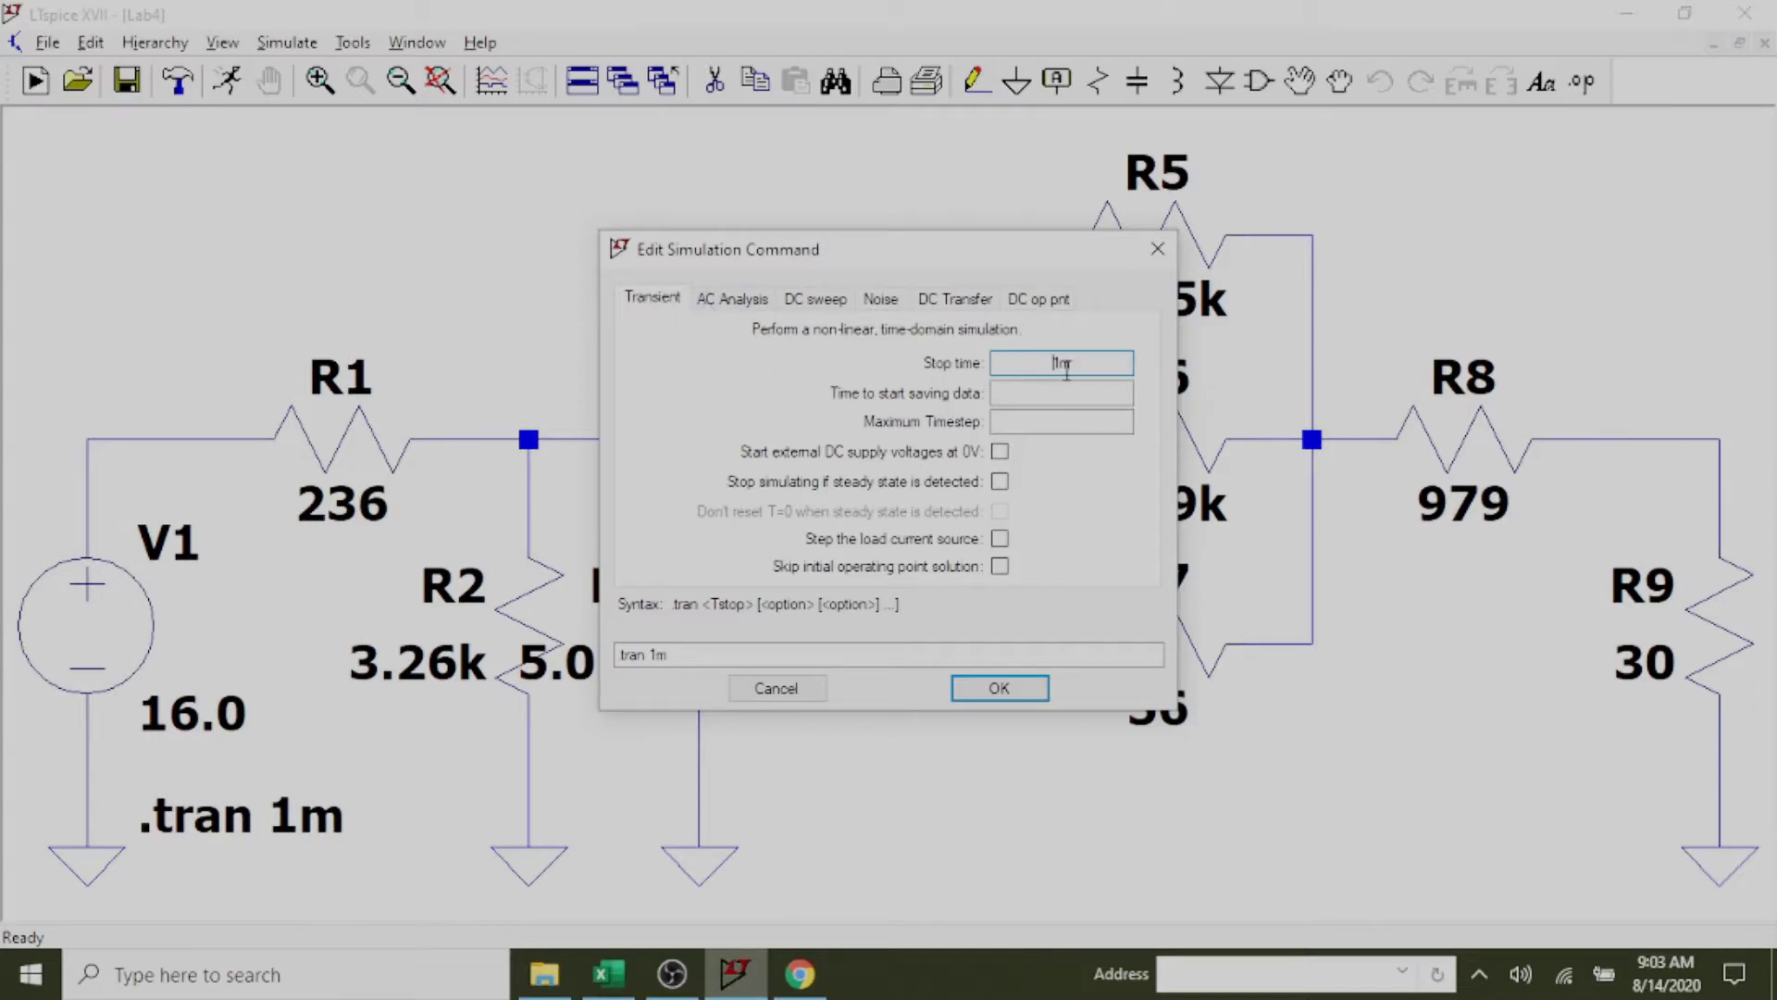
{"action": "left_click", "coordinate": [997, 687]}
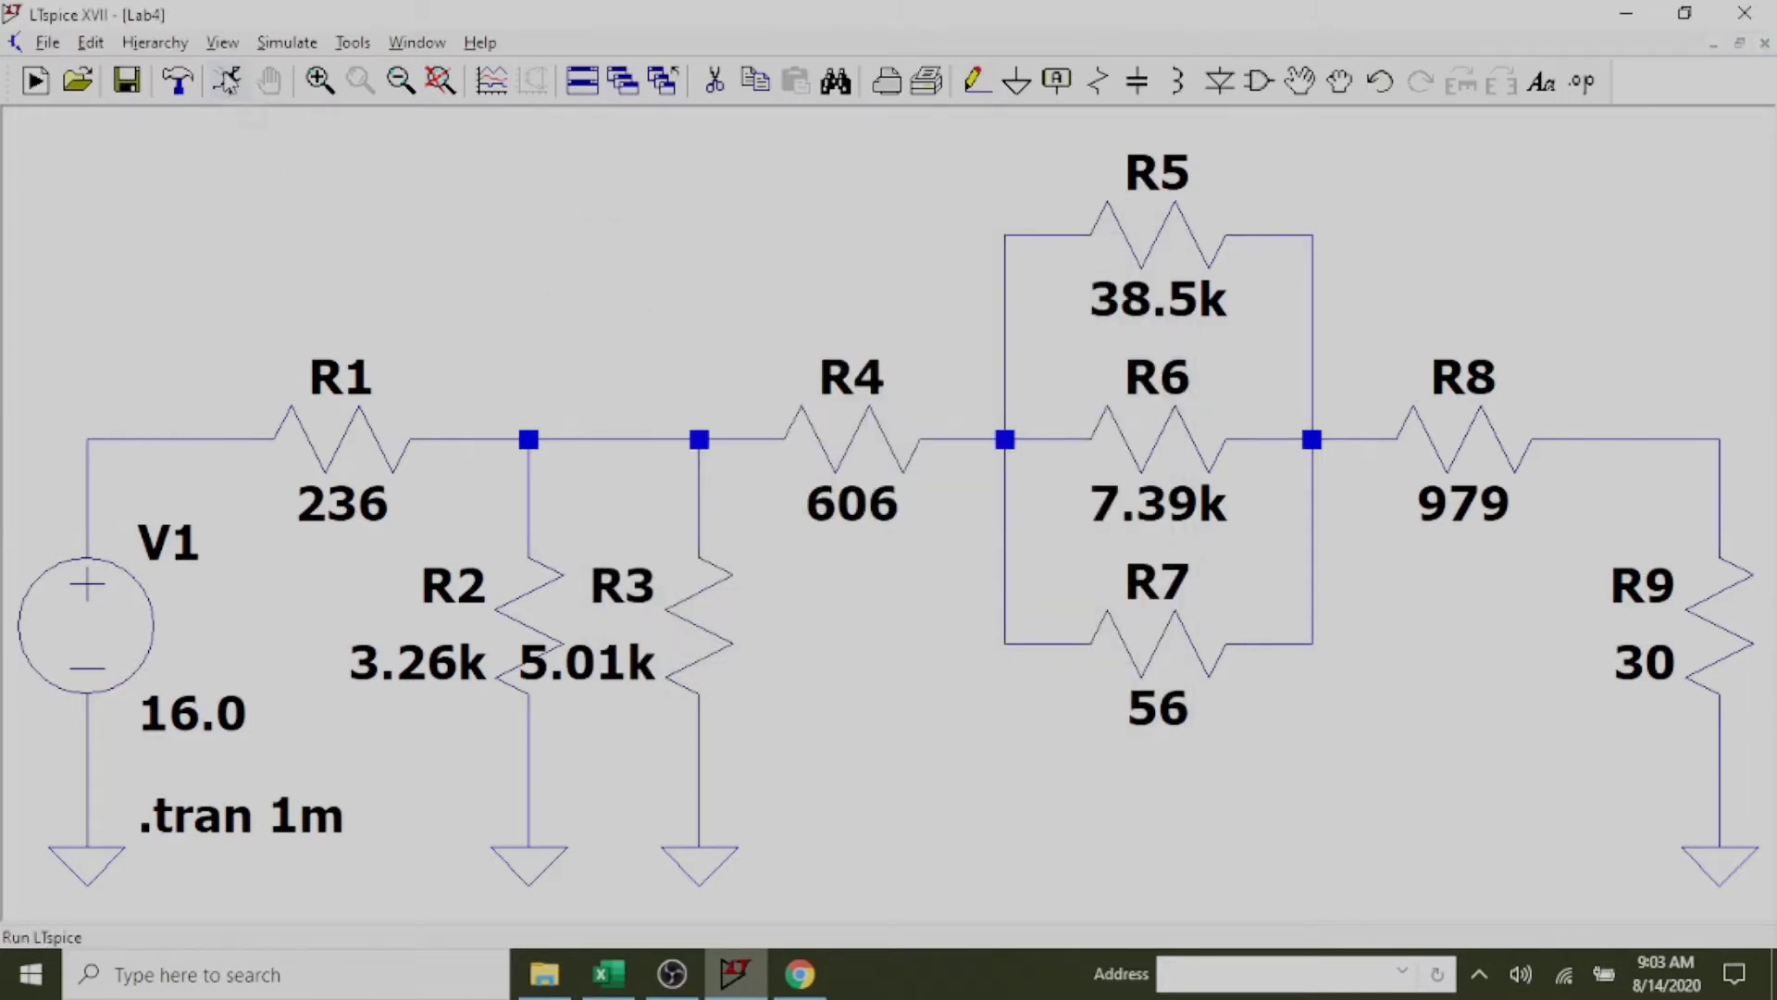
{"action": "left_click", "coordinate": [228, 82]}
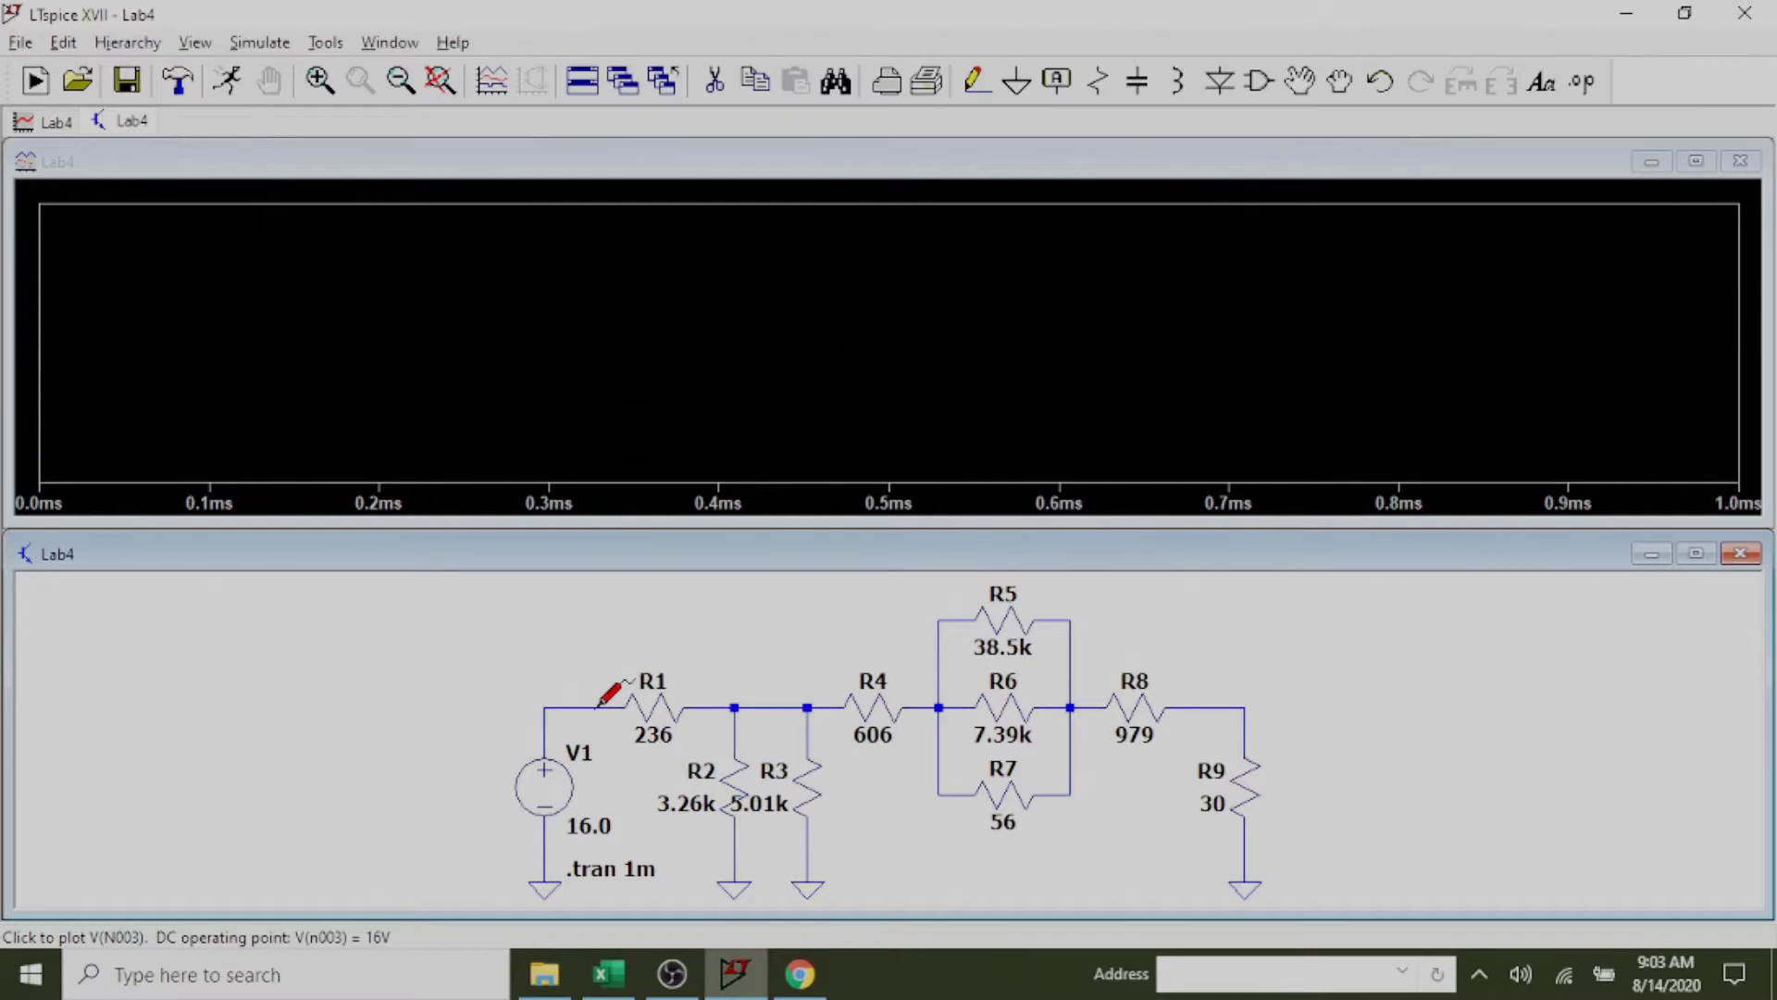
Probe across R1 to plot V(N003,N004), a flat trace at about 3.31 V.
{"action": "left_click_drag", "start_coordinate": [609, 692], "coordinate": [723, 691]}
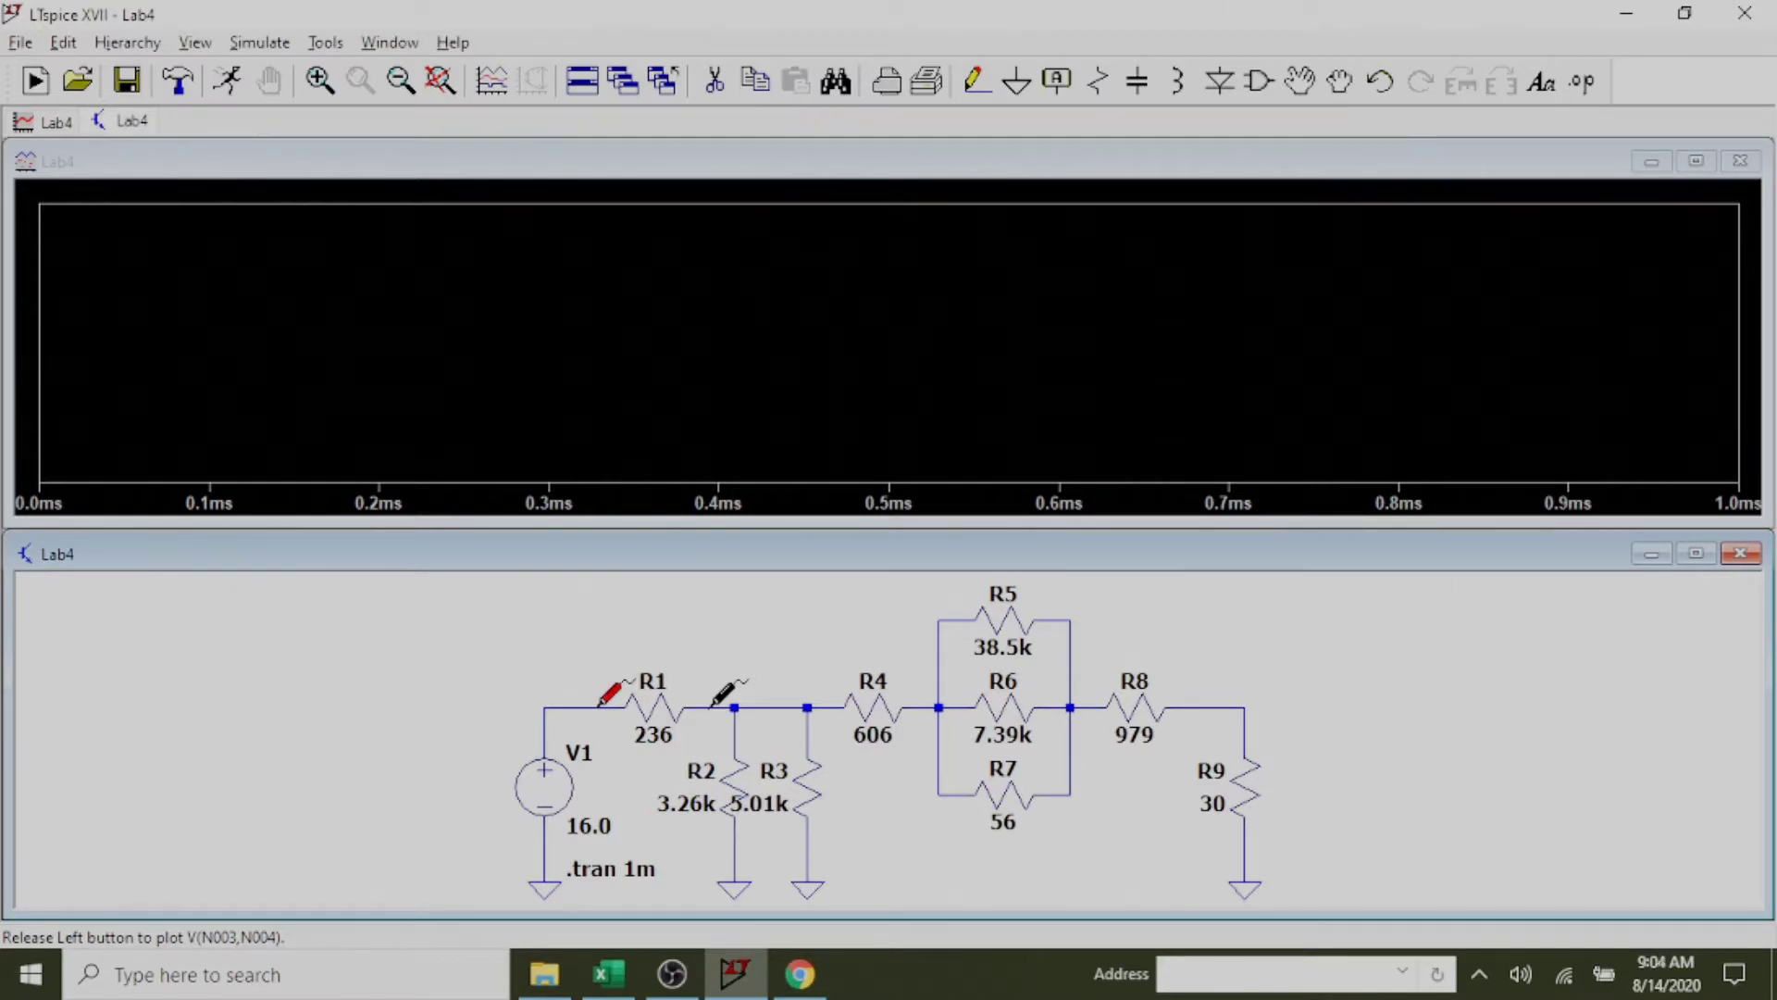
{"action": "left_click_drag", "start_coordinate": [714, 704], "coordinate": [708, 708]}
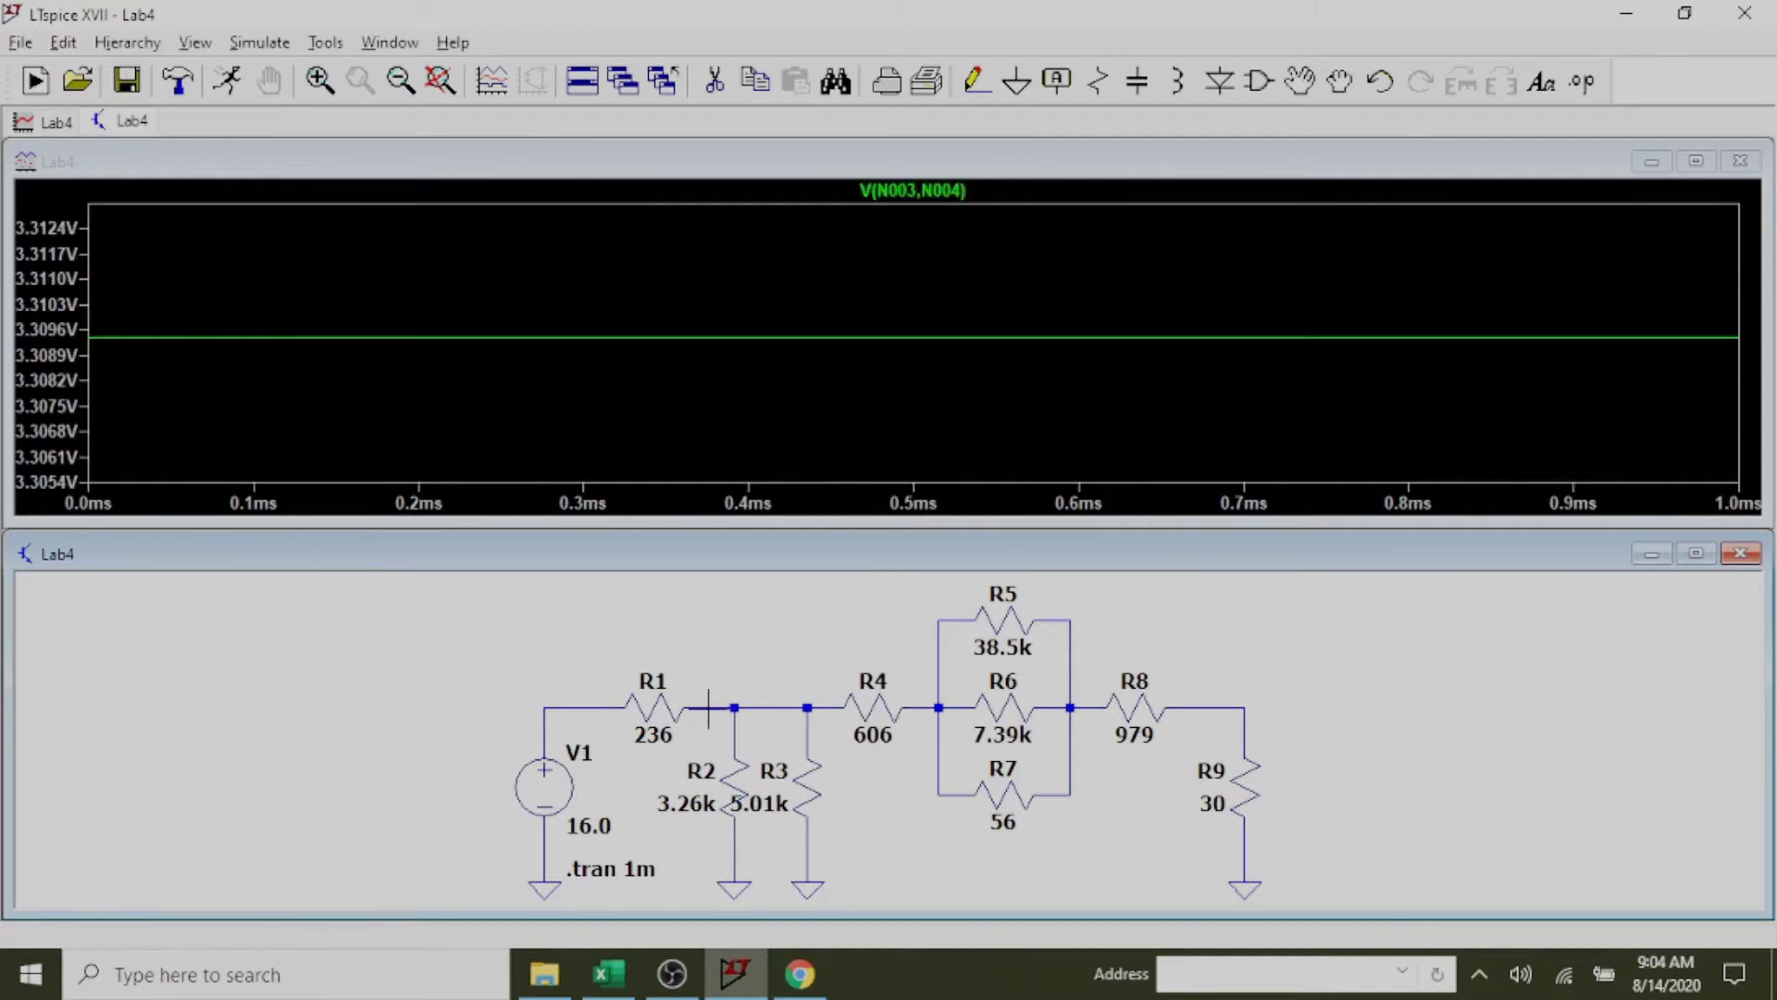
Attach the 1st cursor to V(N003,N004) and read 3.3093786 V at 500 µs.
{"action": "right_click", "coordinate": [913, 193]}
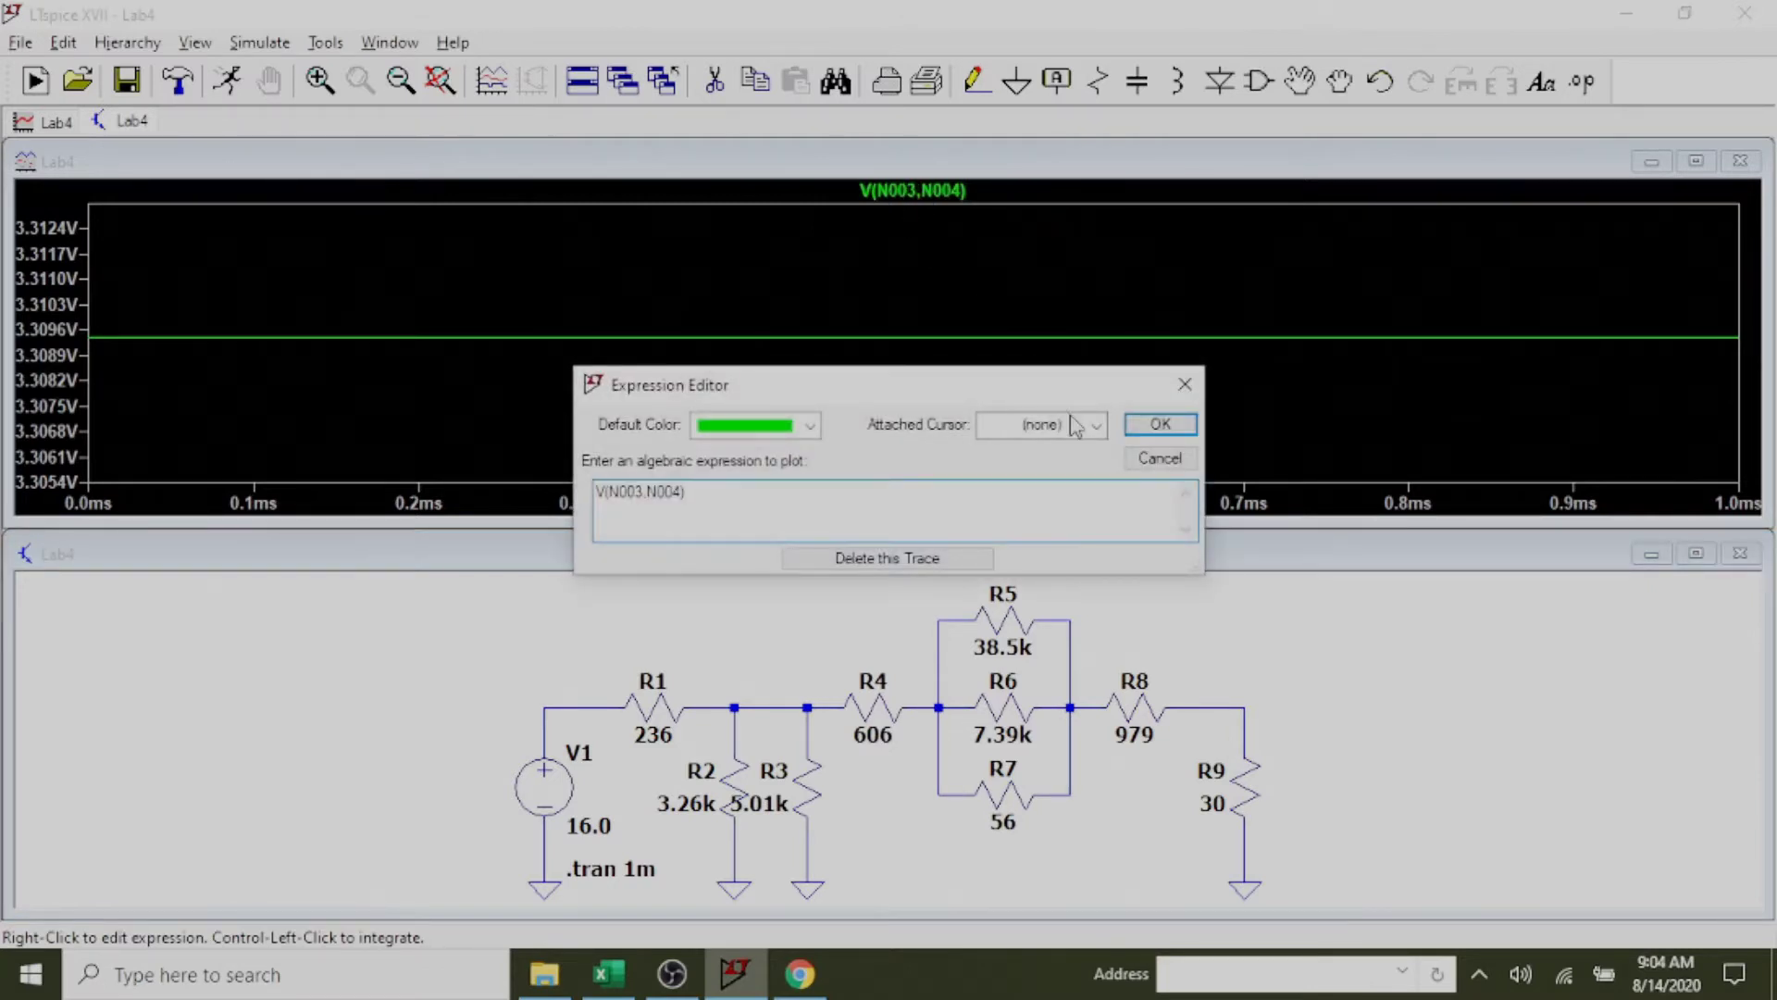
{"action": "left_click", "coordinate": [1096, 425]}
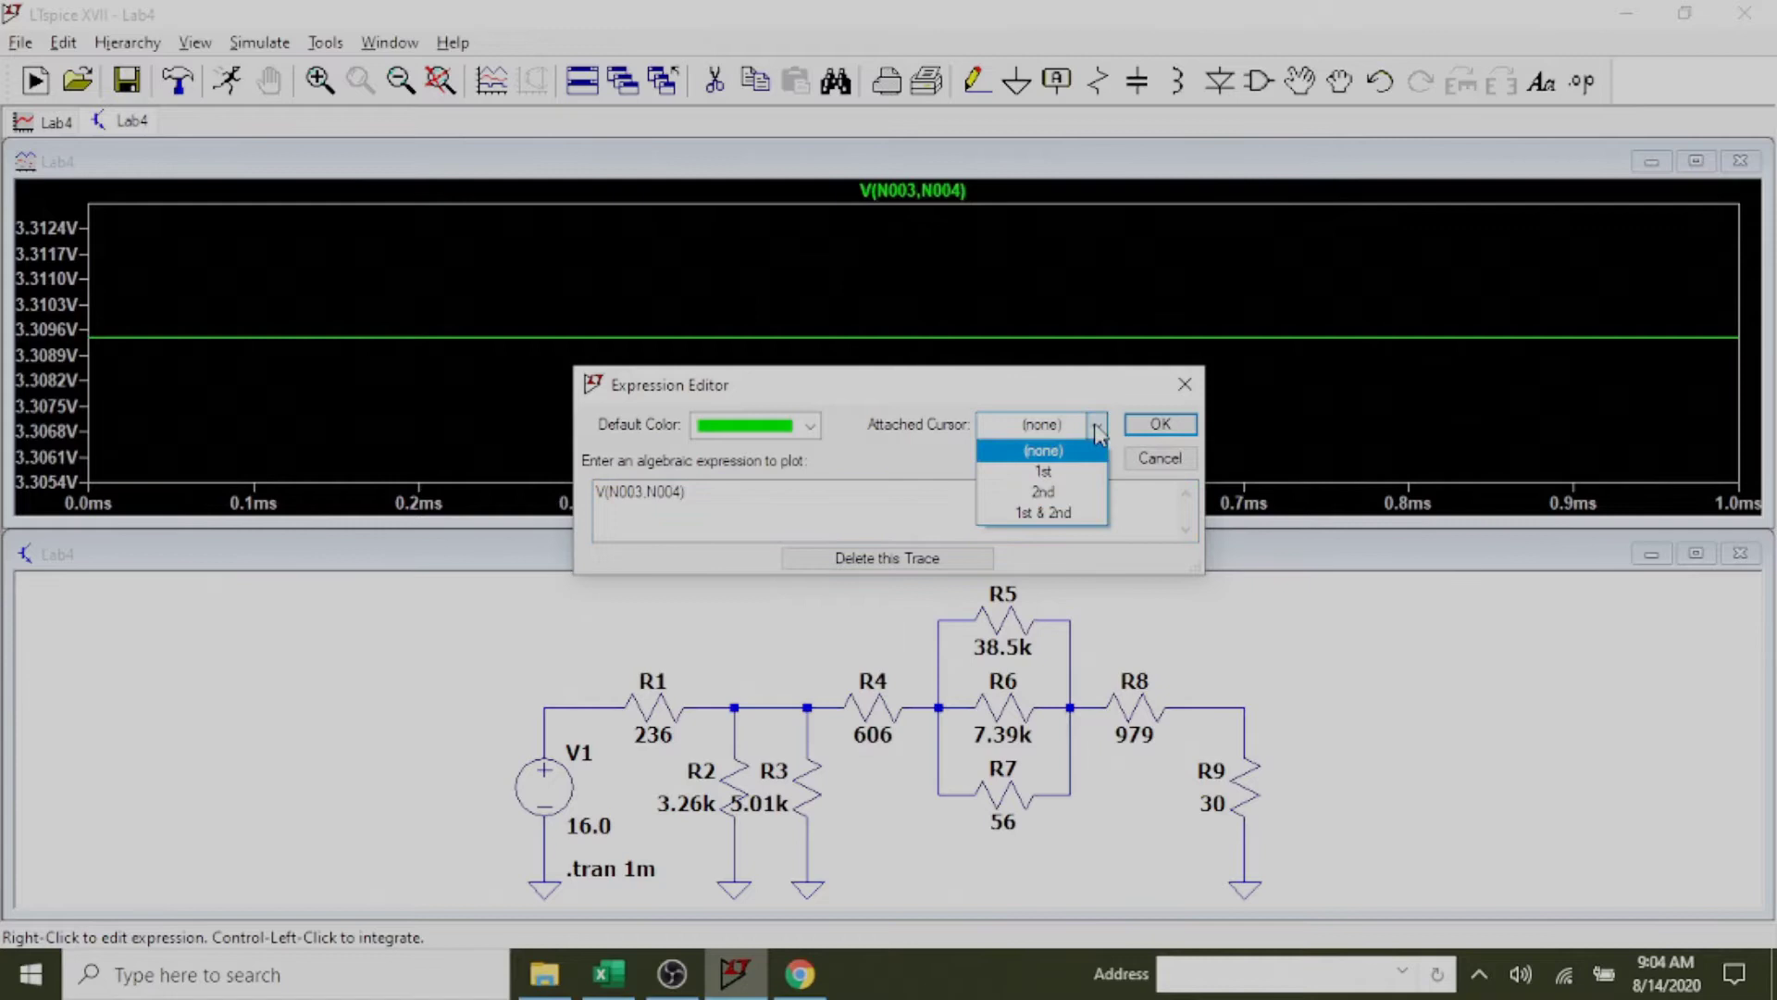
{"action": "left_click", "coordinate": [1060, 474]}
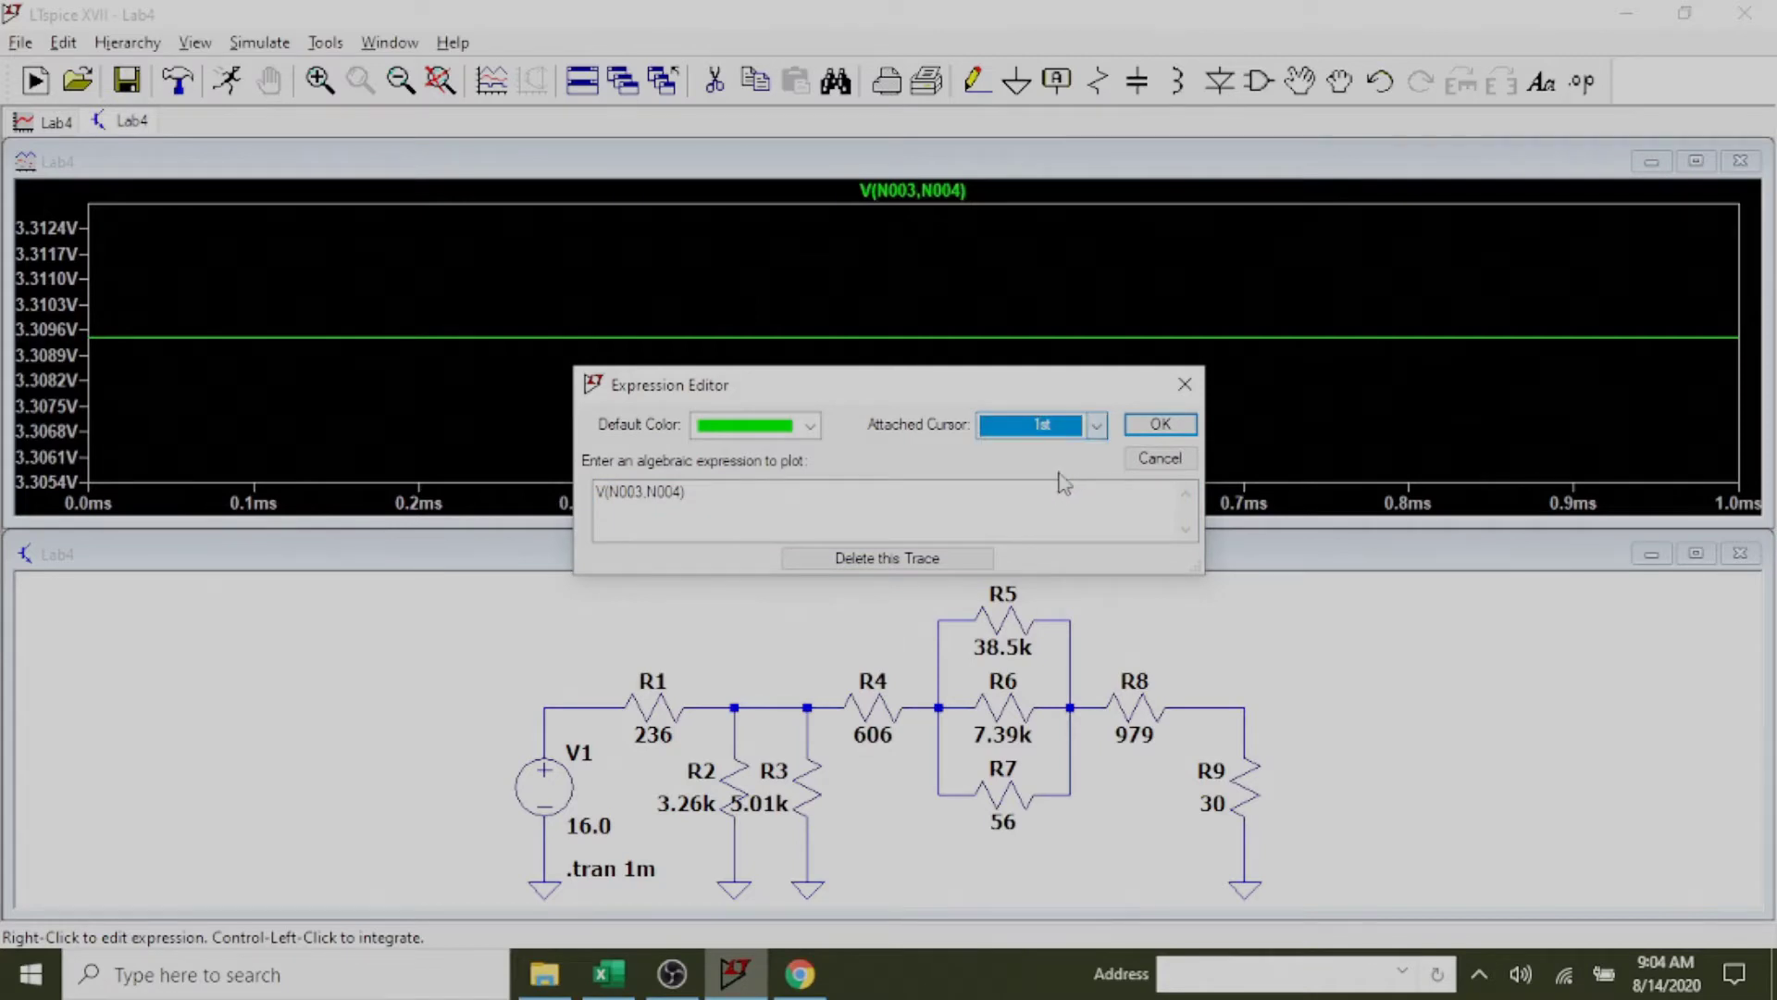
{"action": "left_click", "coordinate": [1160, 426]}
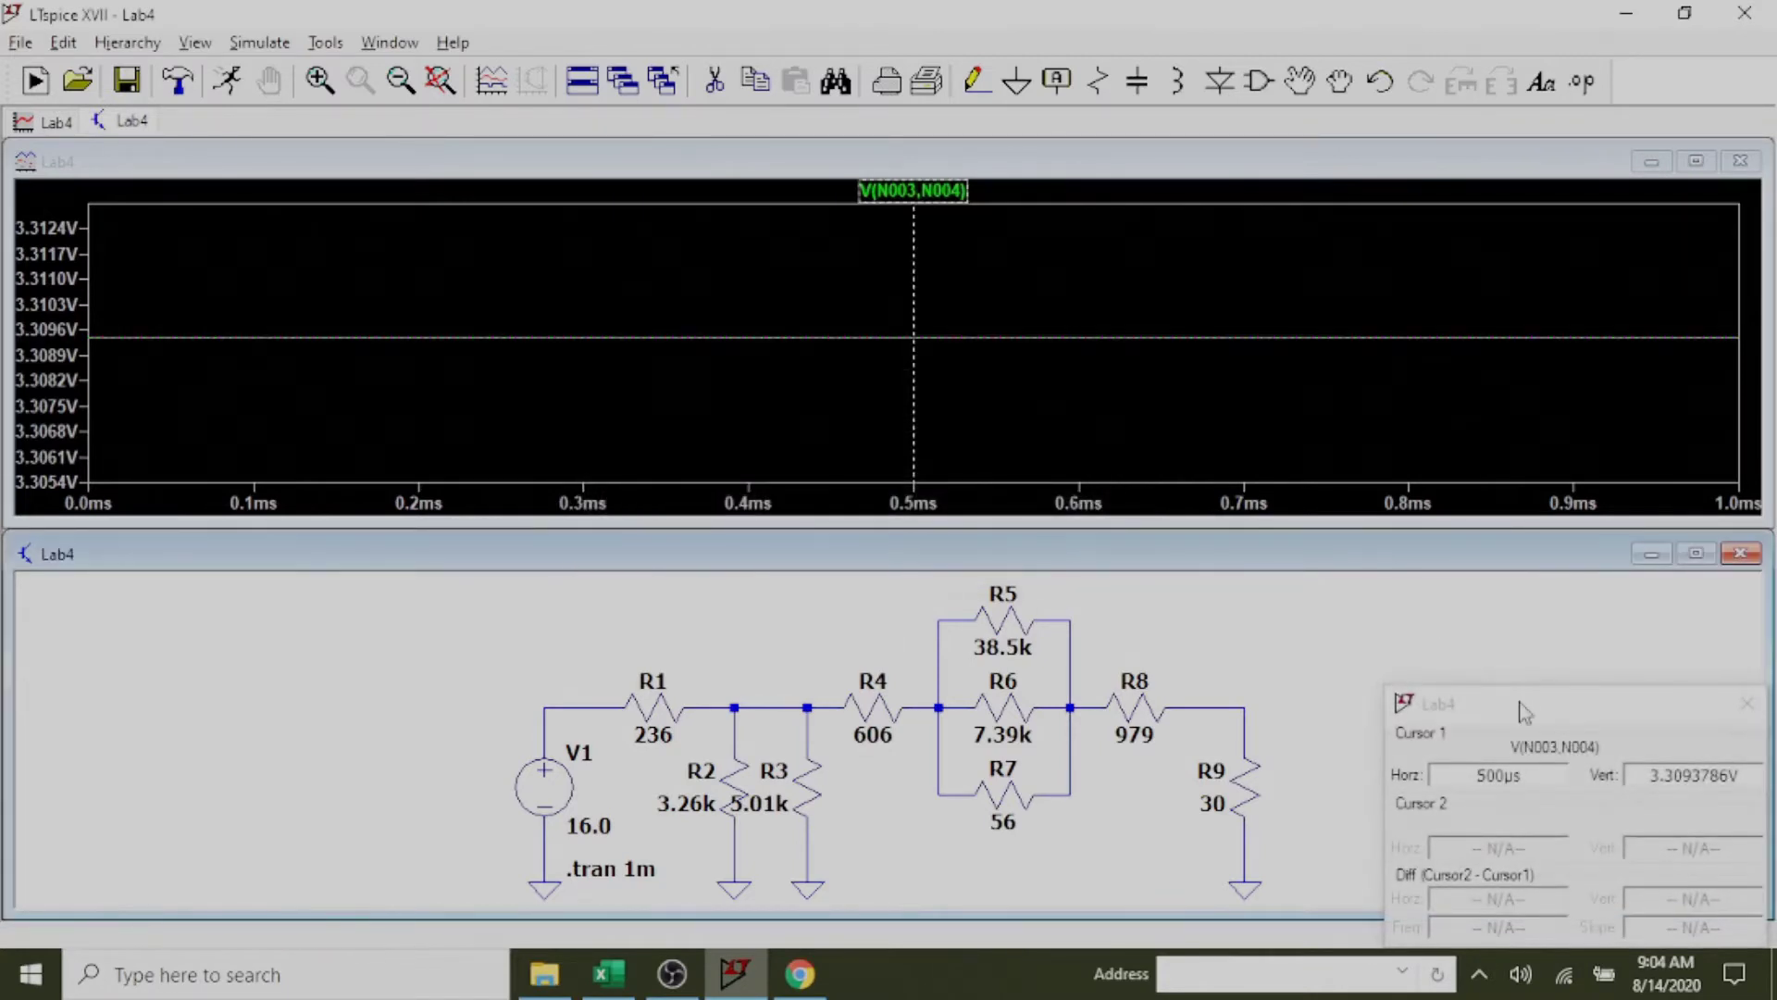
{"action": "left_click_drag", "start_coordinate": [1547, 702], "coordinate": [1189, 233]}
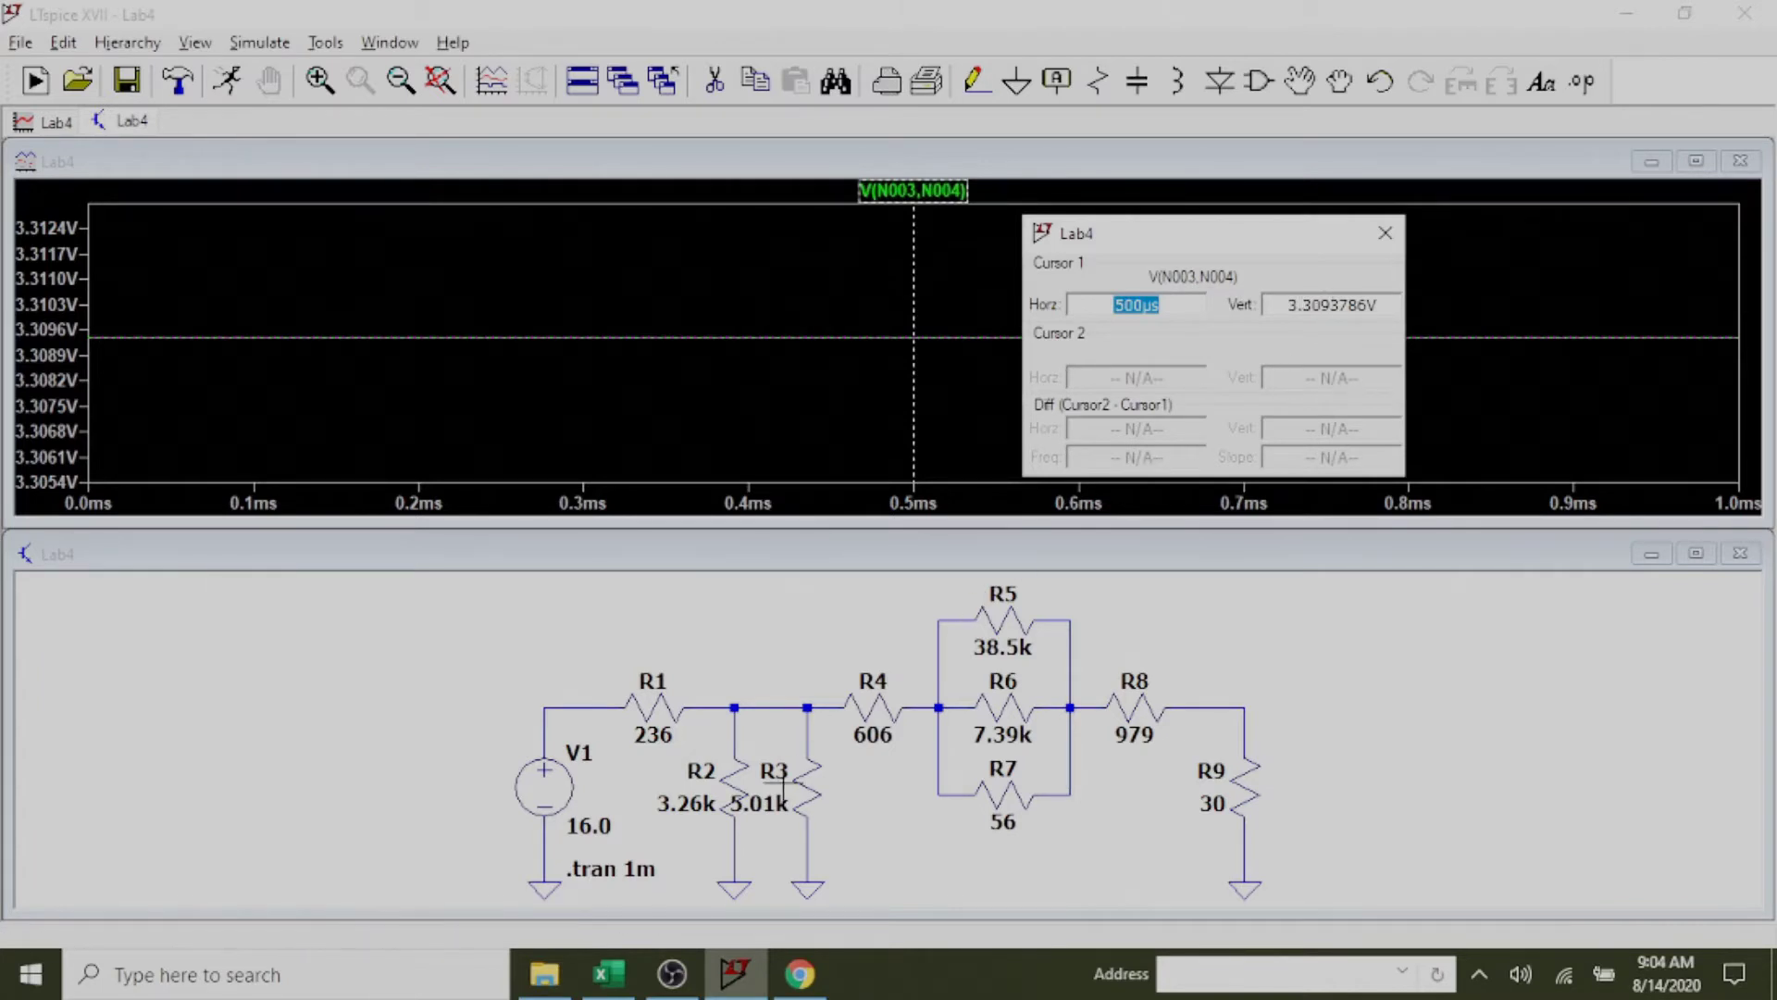
Enter 3.31 V for VR1 in cell B2 of the labDemo sheet.
{"action": "left_click", "coordinate": [608, 972]}
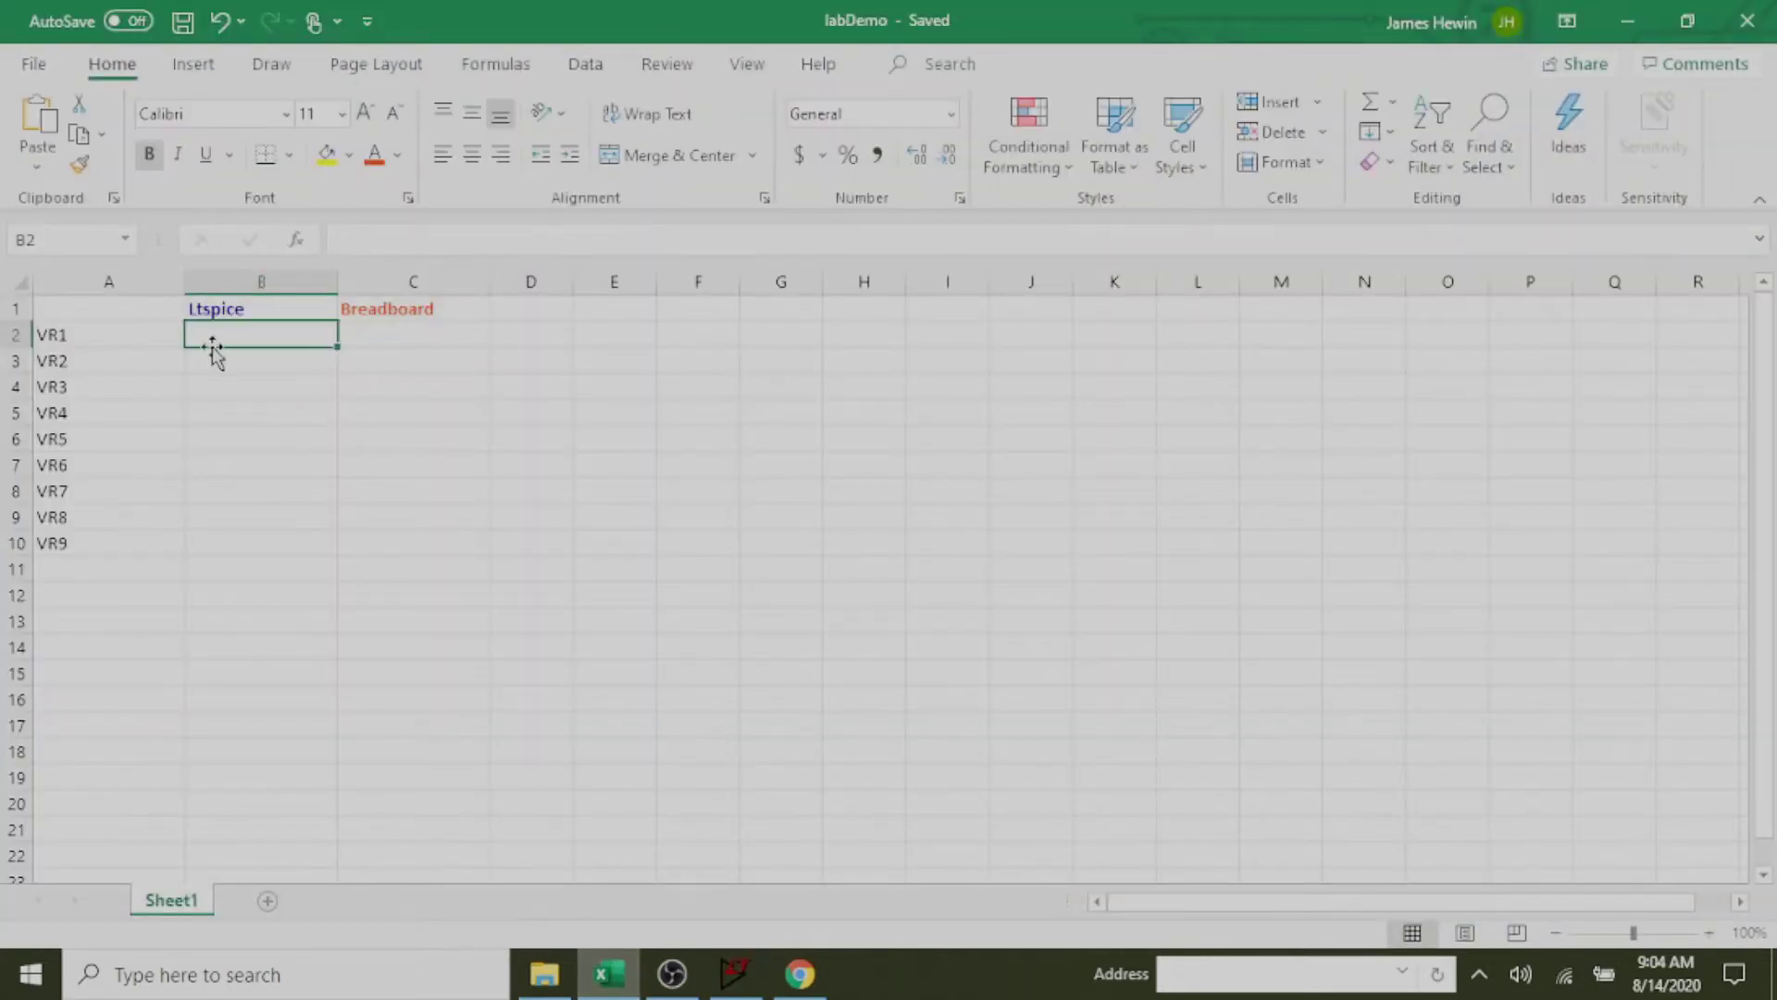
{"action": "type", "text": "3.31"}
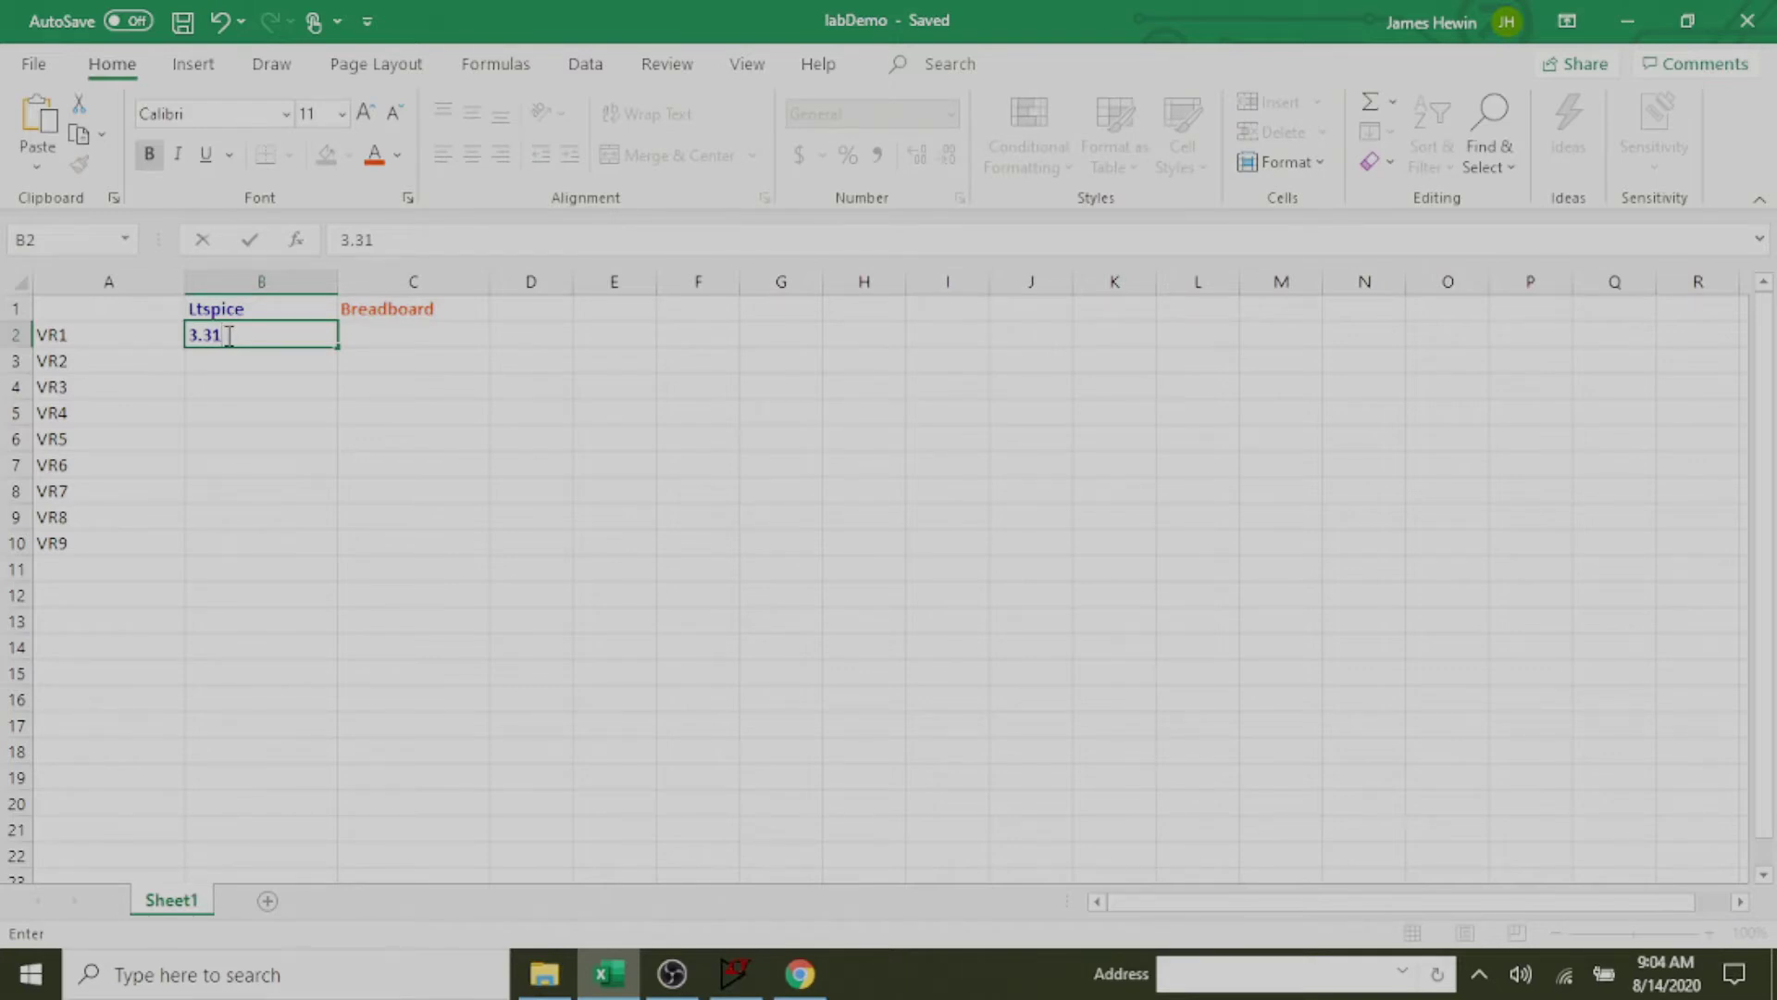
{"action": "type", "text": " V"}
{"action": "key", "text": "Return"}
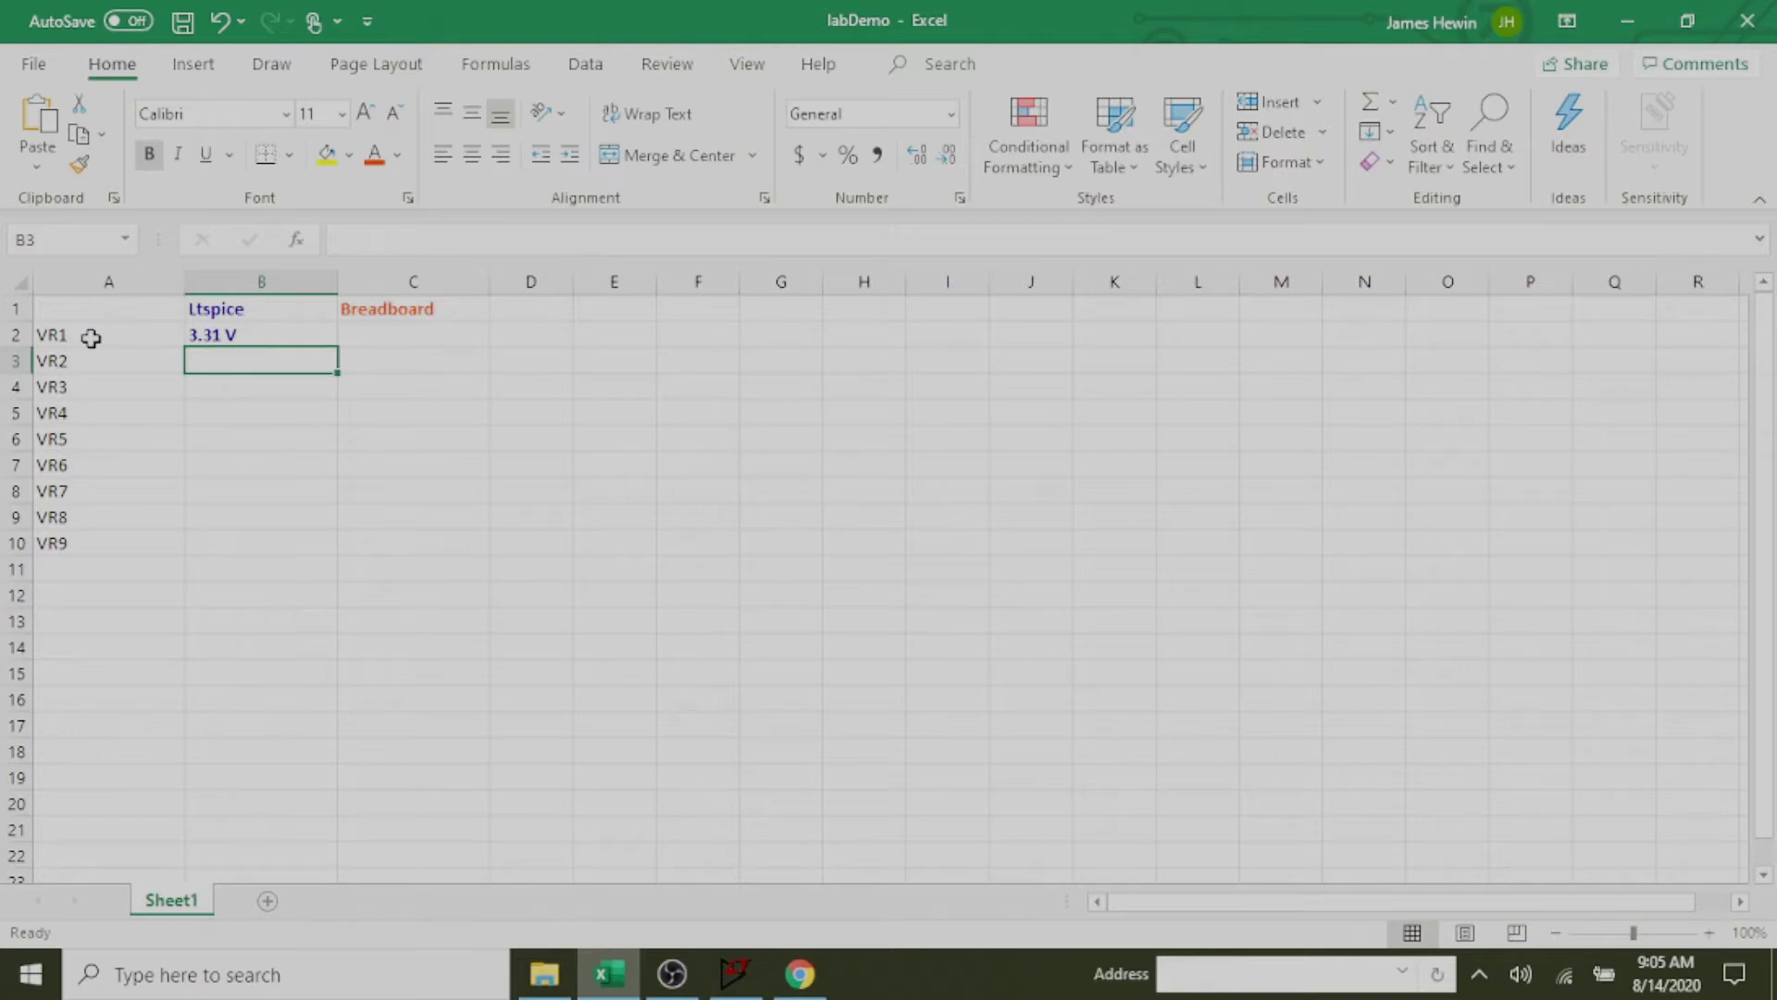
Close the cursor readout and delete the V(N003,N004) trace from the waveform plot.
{"action": "left_click", "coordinate": [741, 972]}
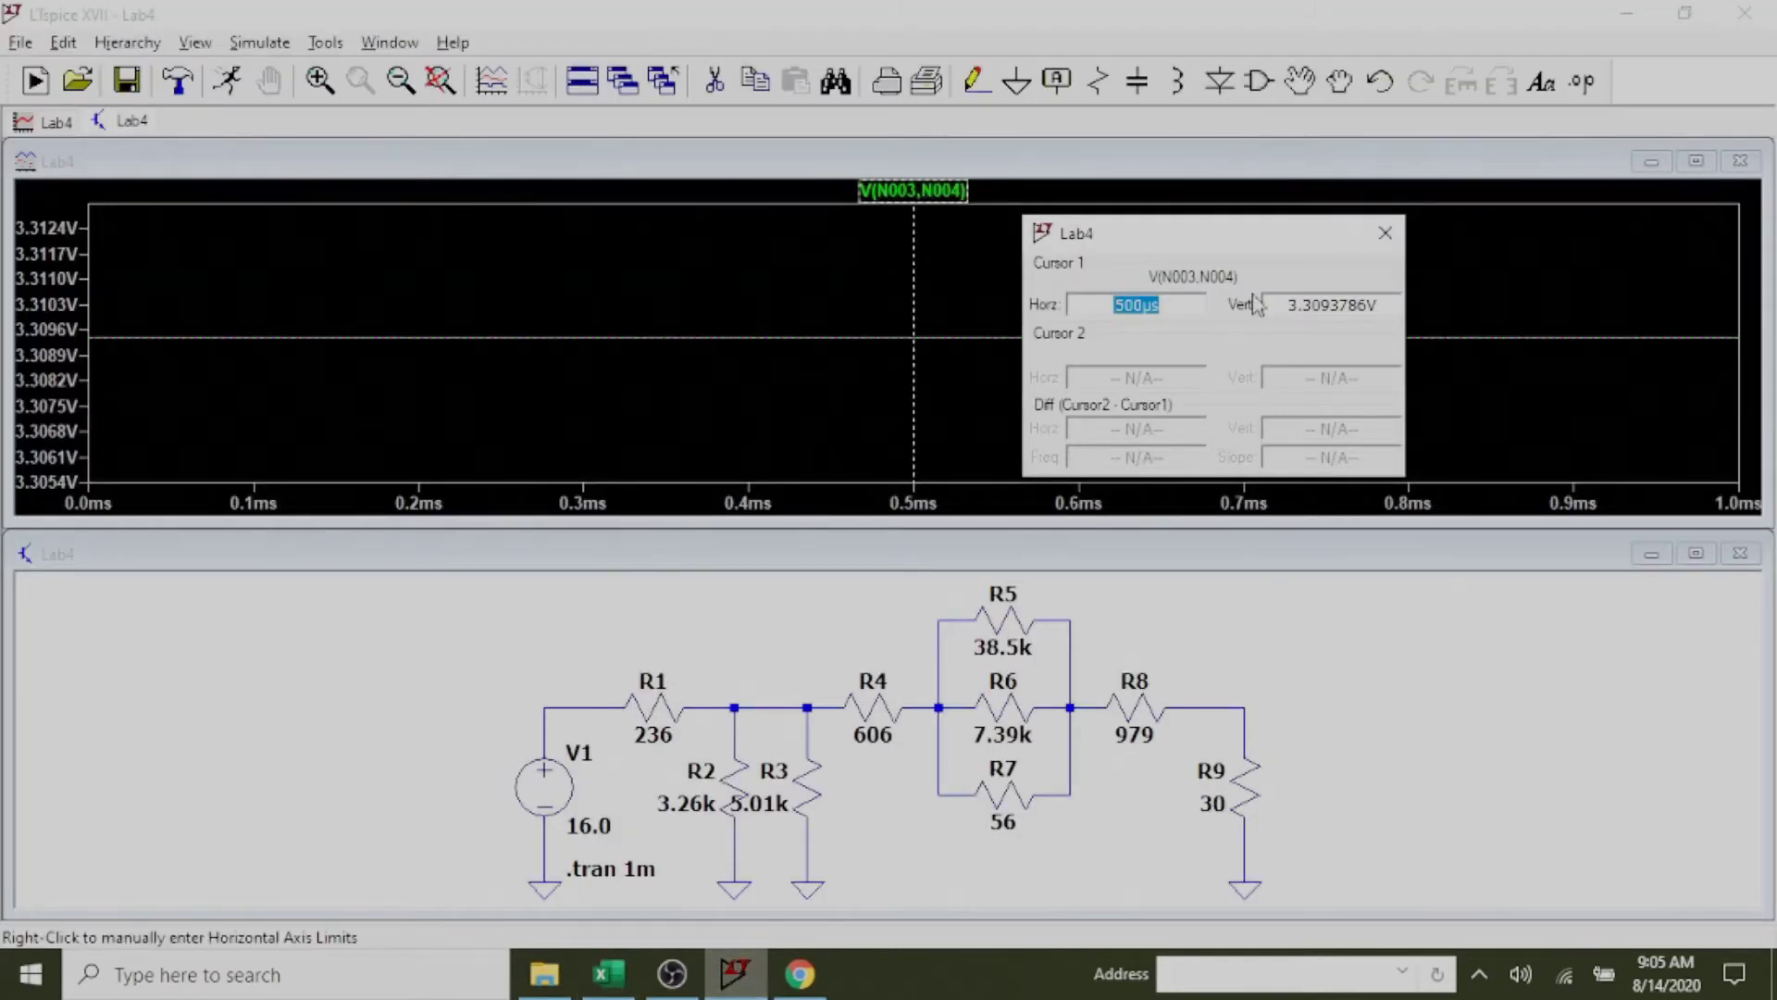
{"action": "left_click", "coordinate": [1384, 233]}
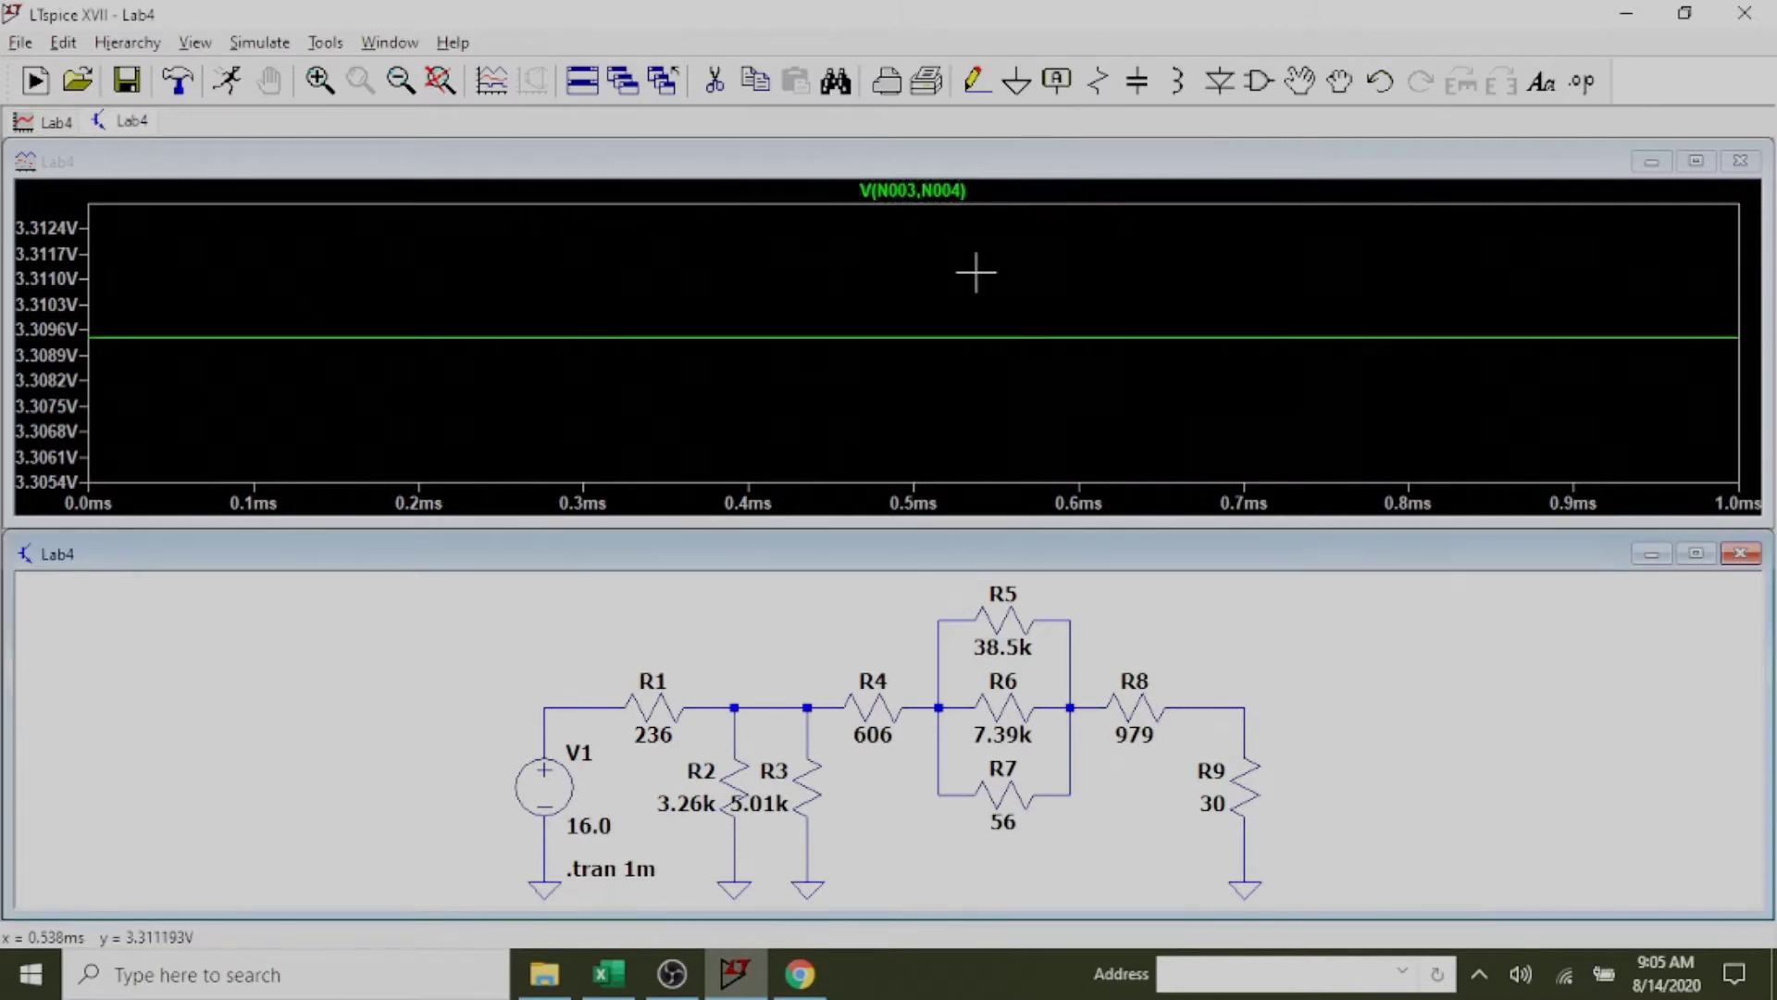
{"action": "left_click", "coordinate": [878, 270]}
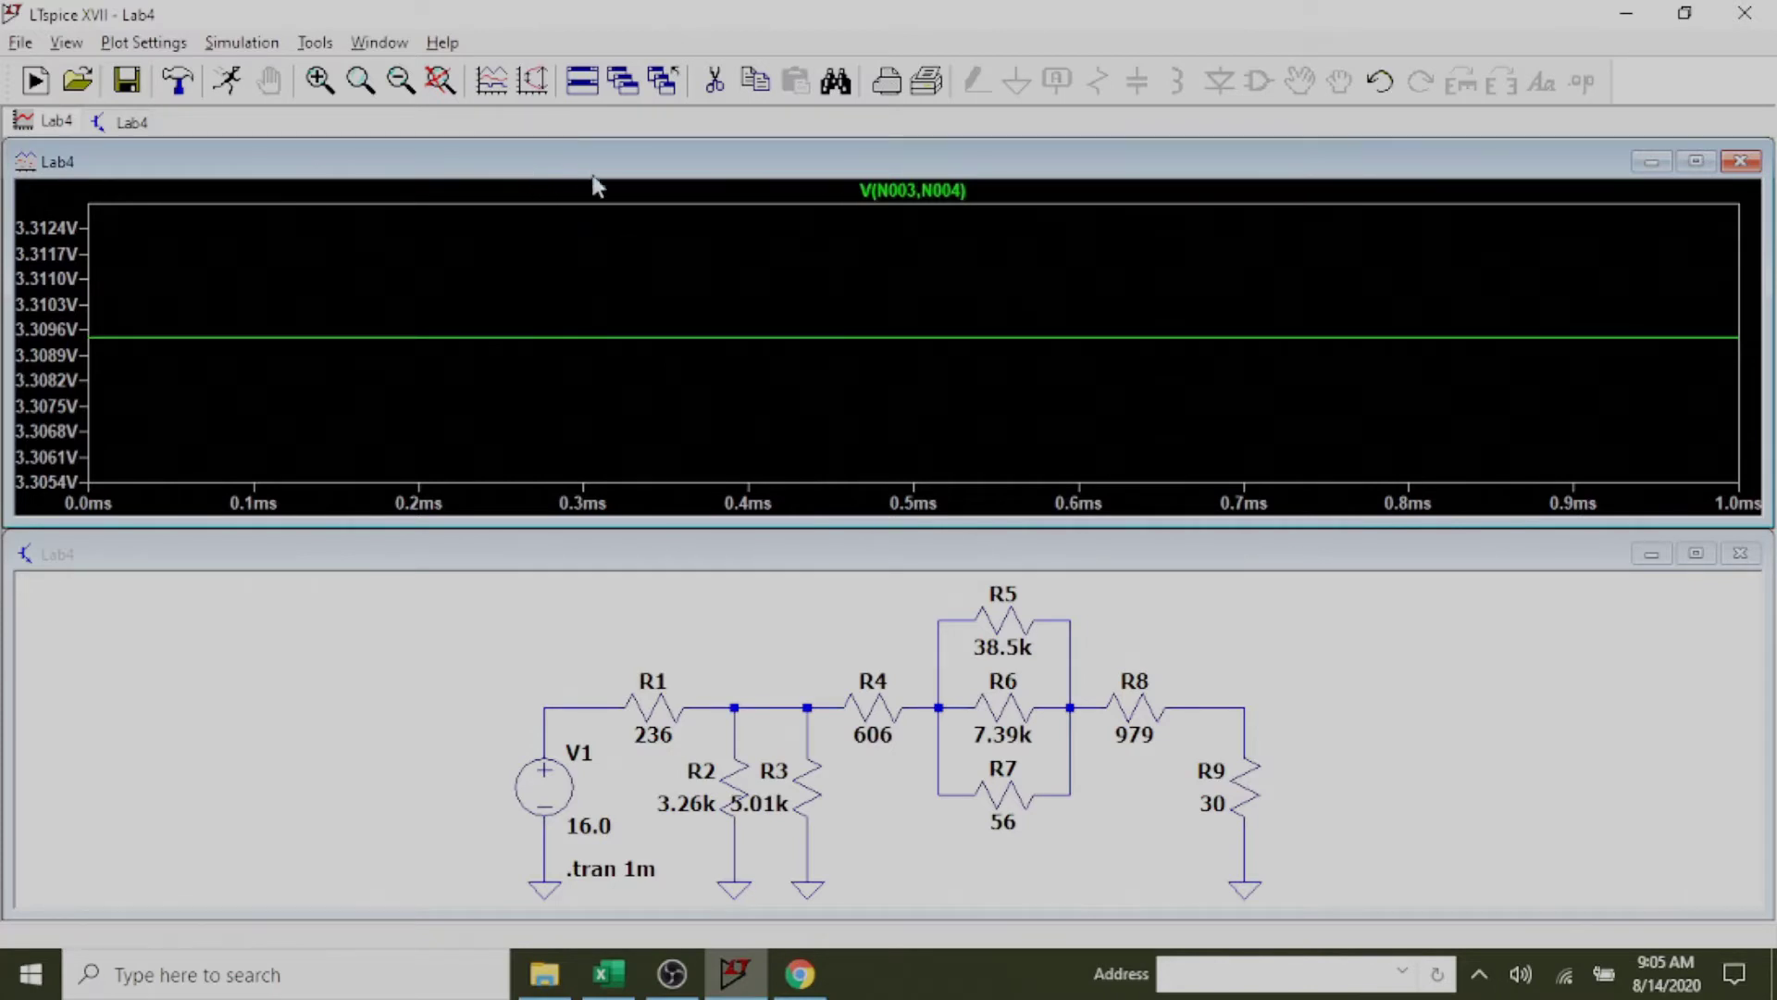
{"action": "left_click", "coordinate": [914, 191]}
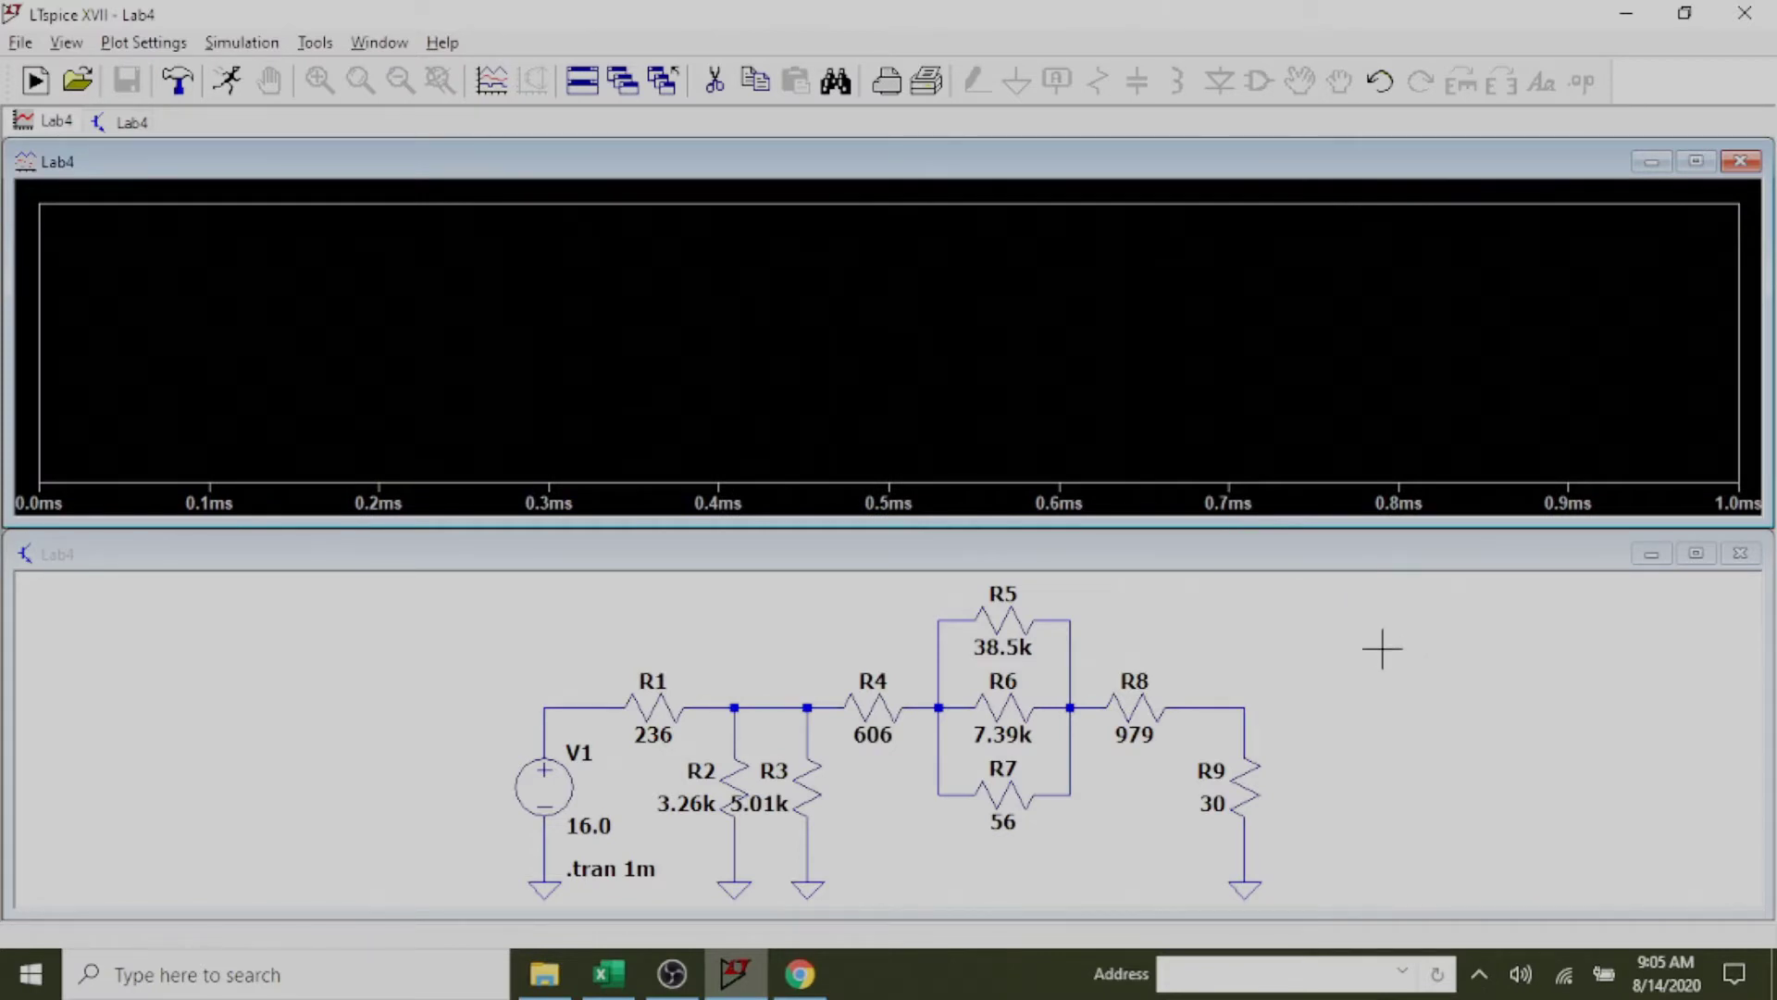
{"action": "right_click", "coordinate": [1312, 674]}
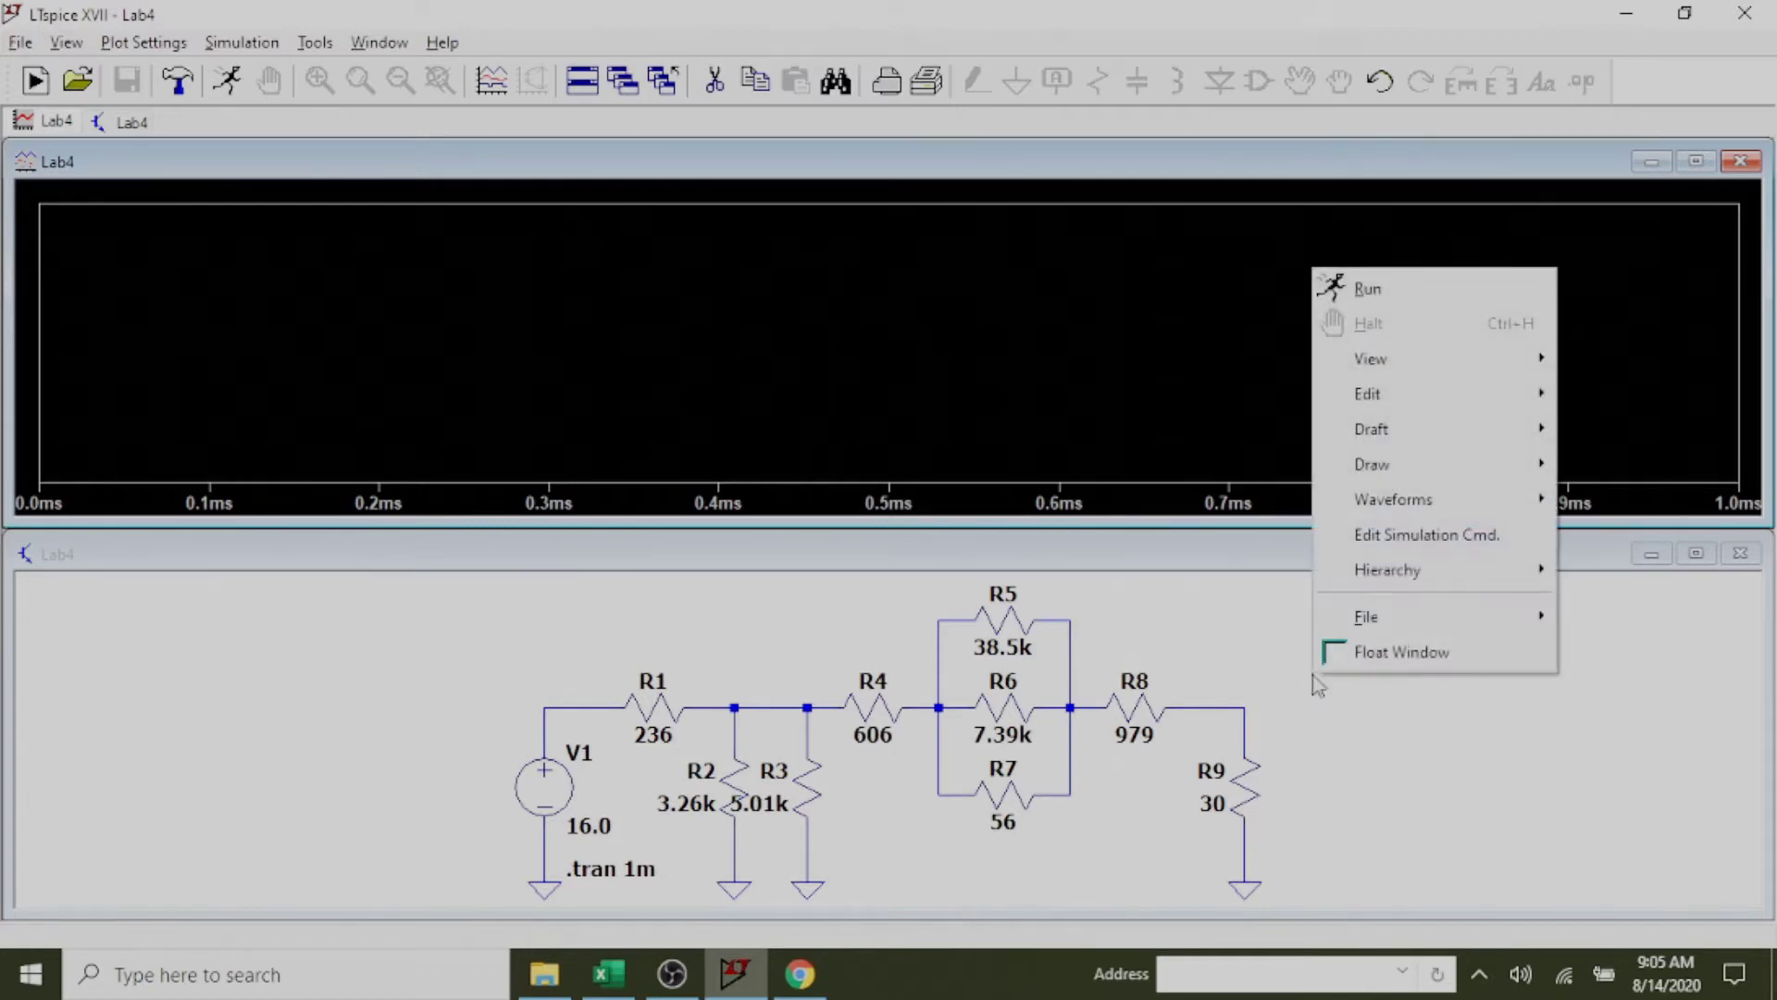
{"action": "left_click", "coordinate": [1231, 590]}
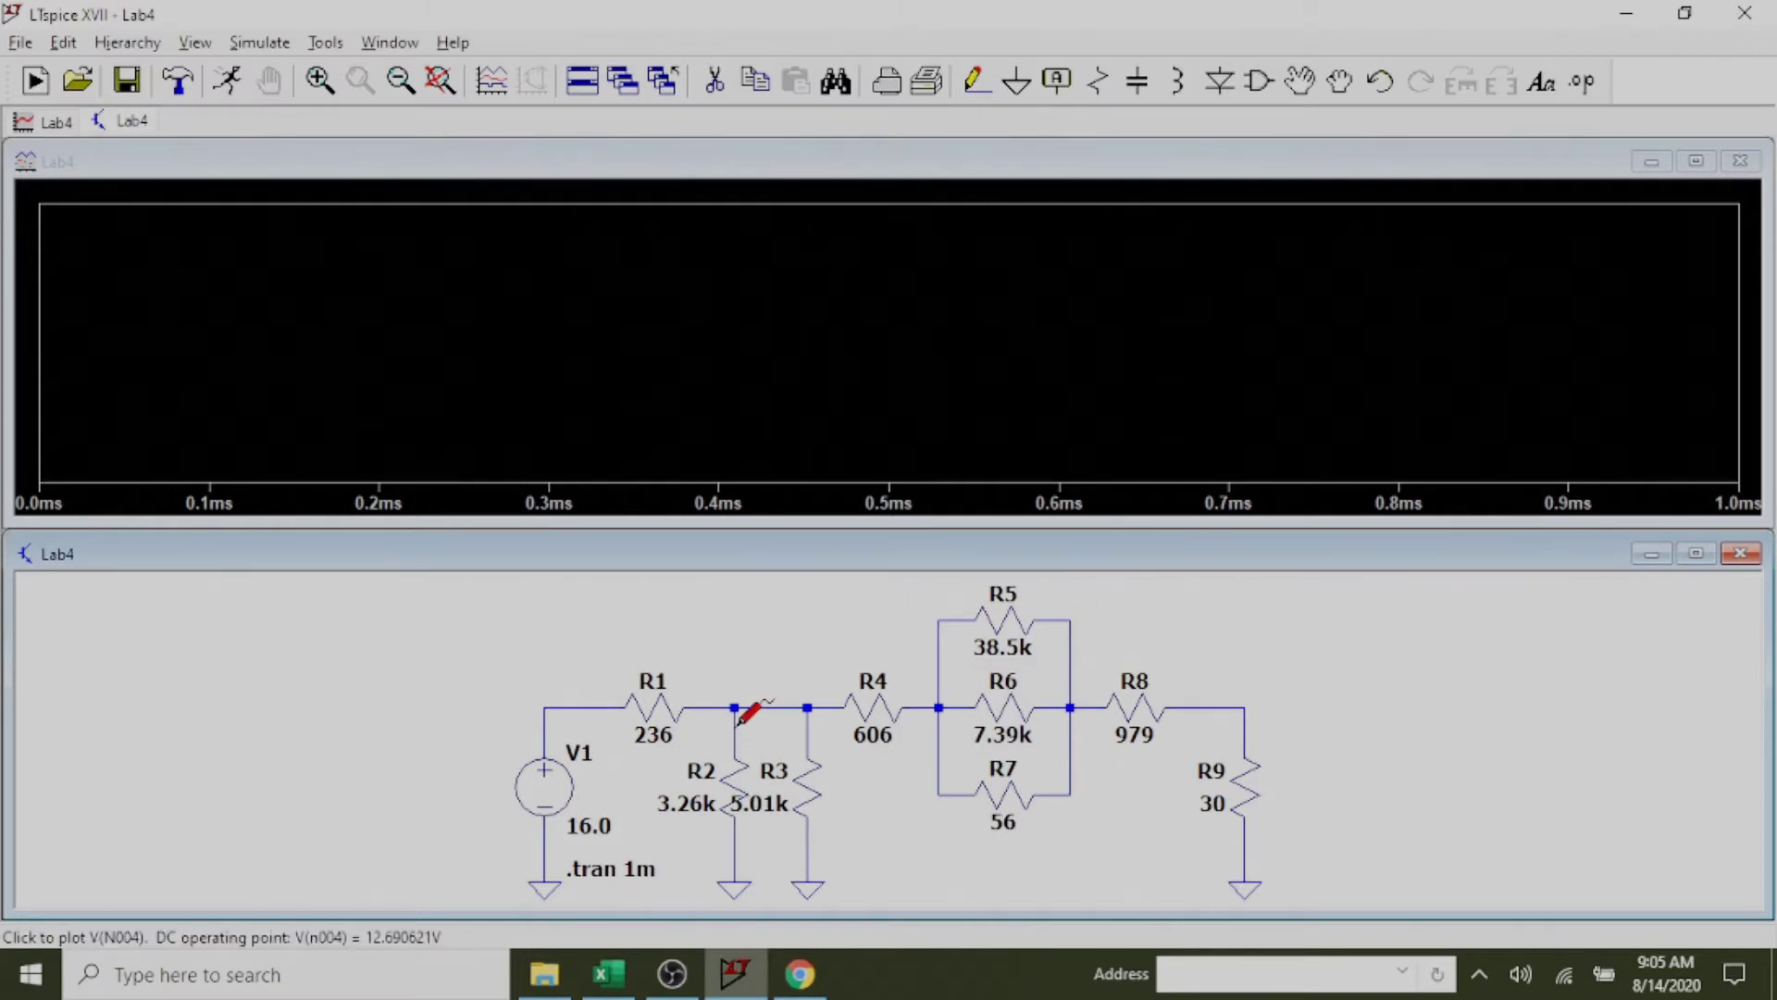
Probe from node N004 to ground across R2, plotting V(n004) at about 12.69 V.
{"action": "left_click_drag", "start_coordinate": [746, 712], "coordinate": [748, 854]}
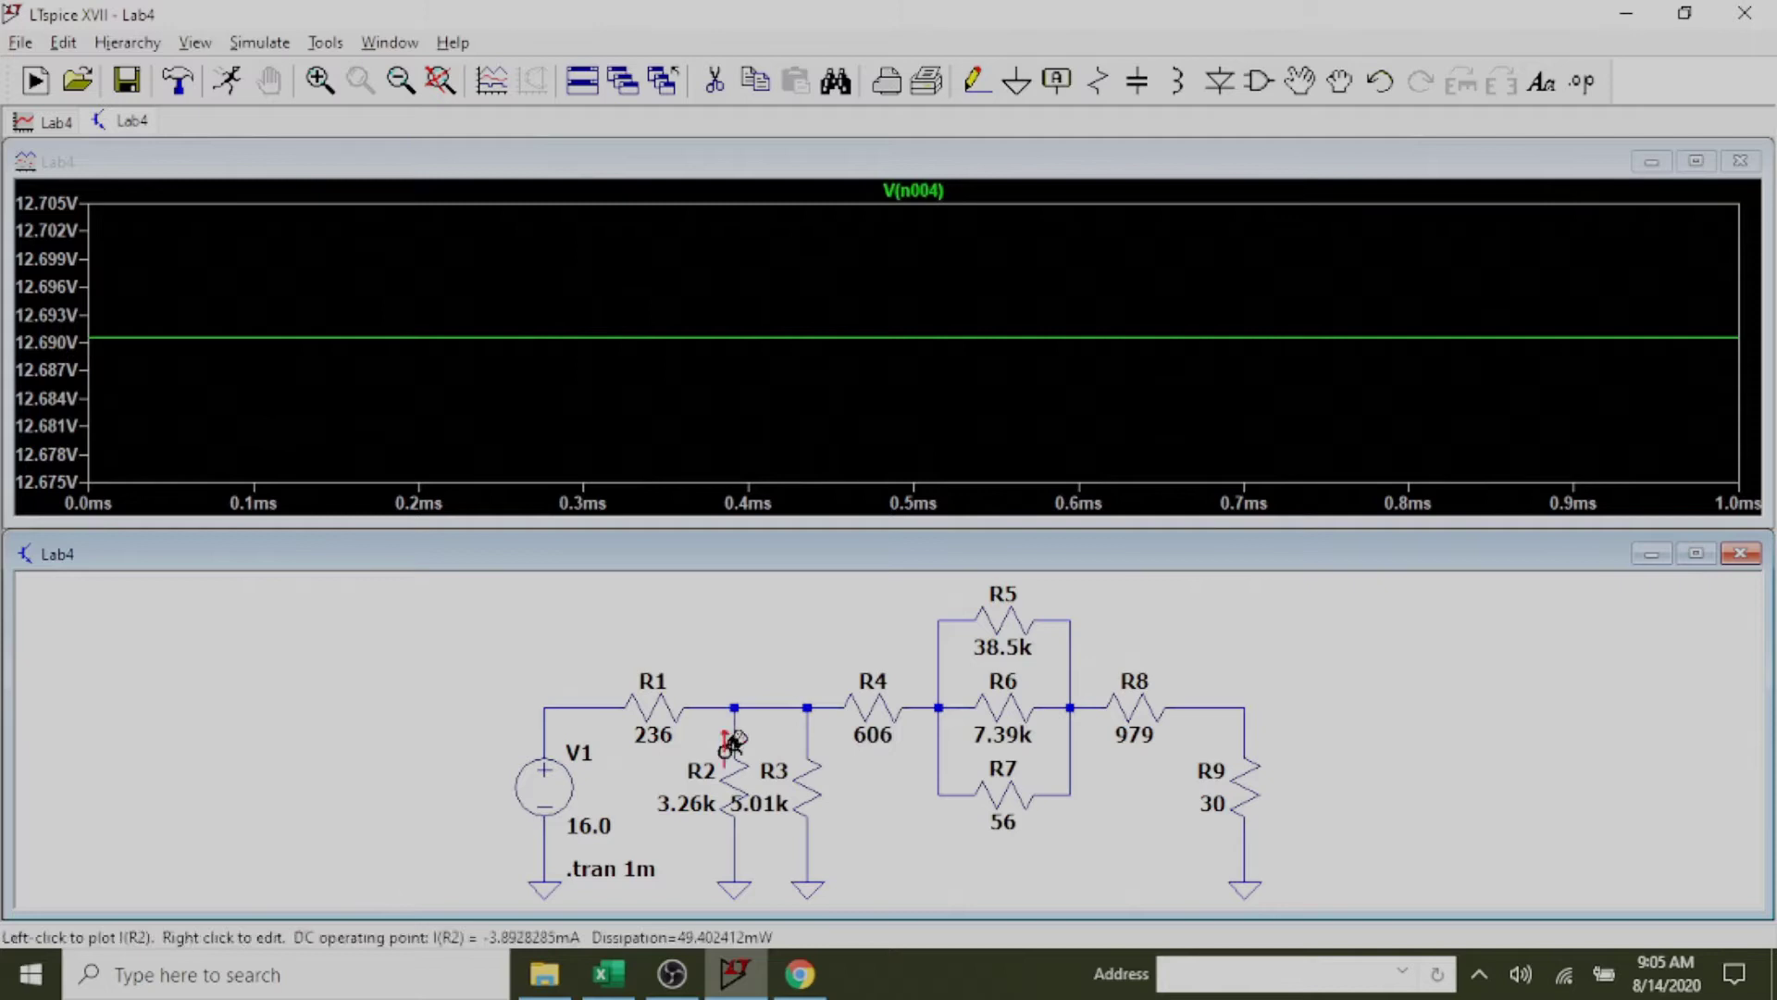
Enter 12.69 V for VR2 in cell B3 of labDemo.
{"action": "left_click", "coordinate": [608, 973]}
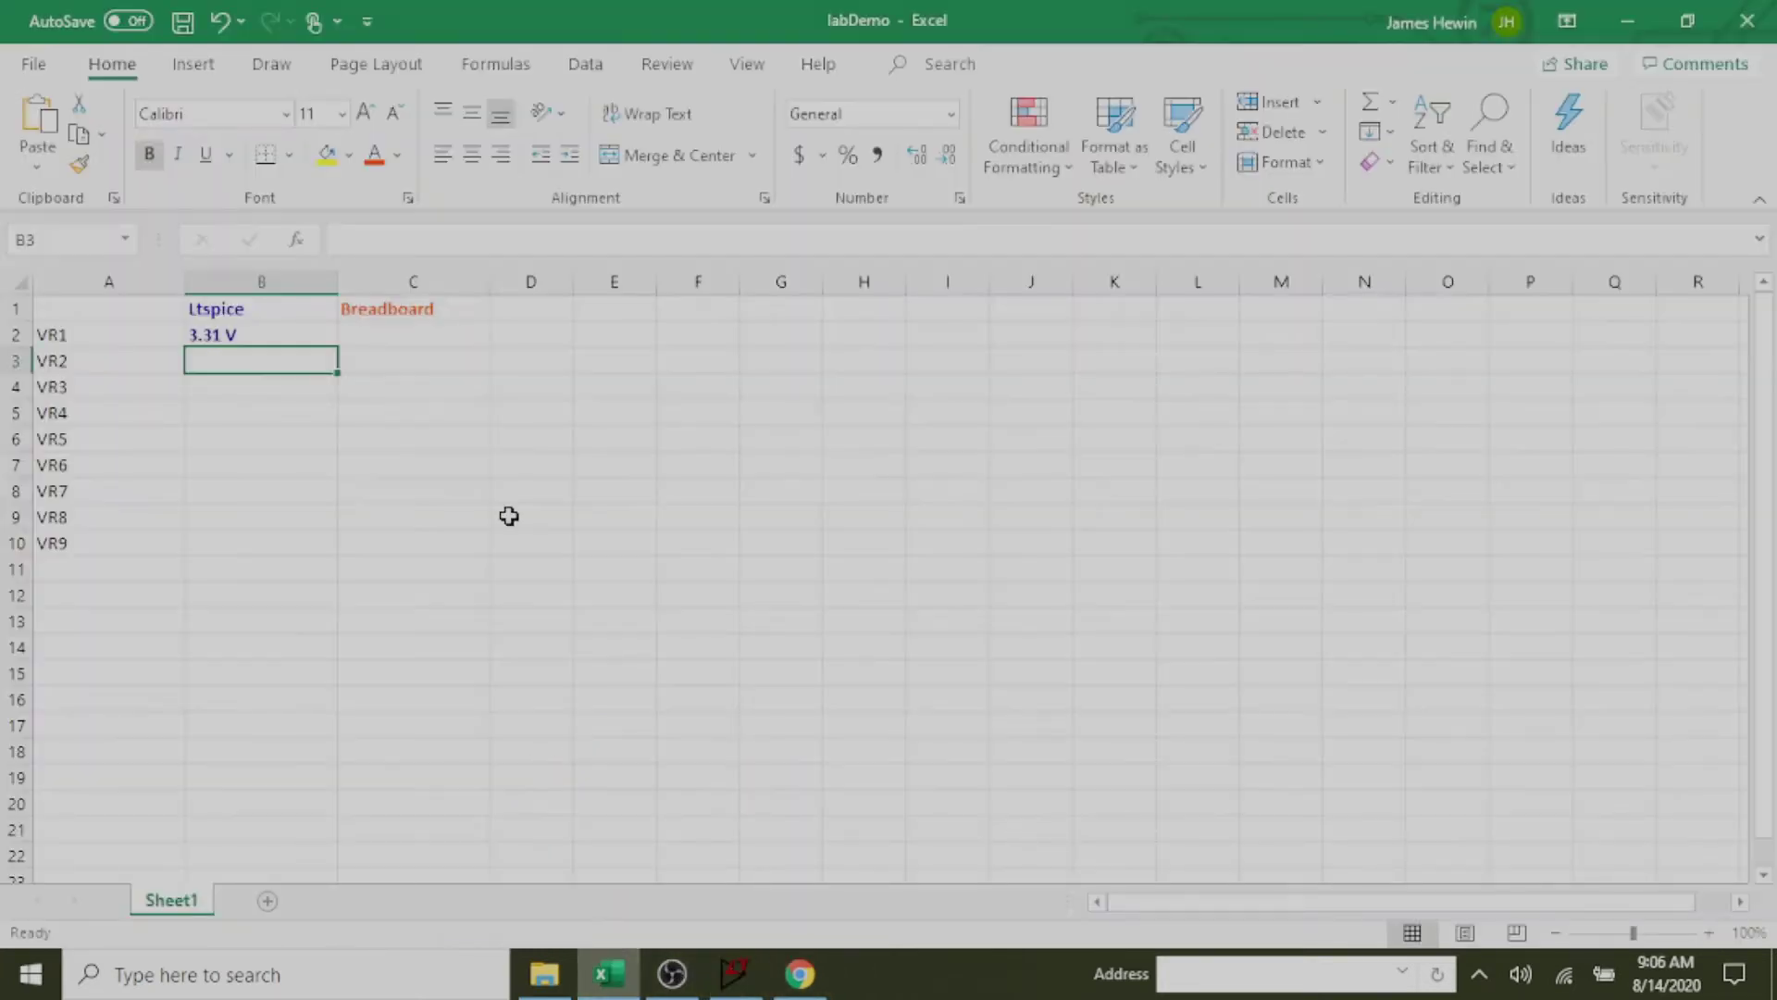
{"action": "type", "text": "12.69 V"}
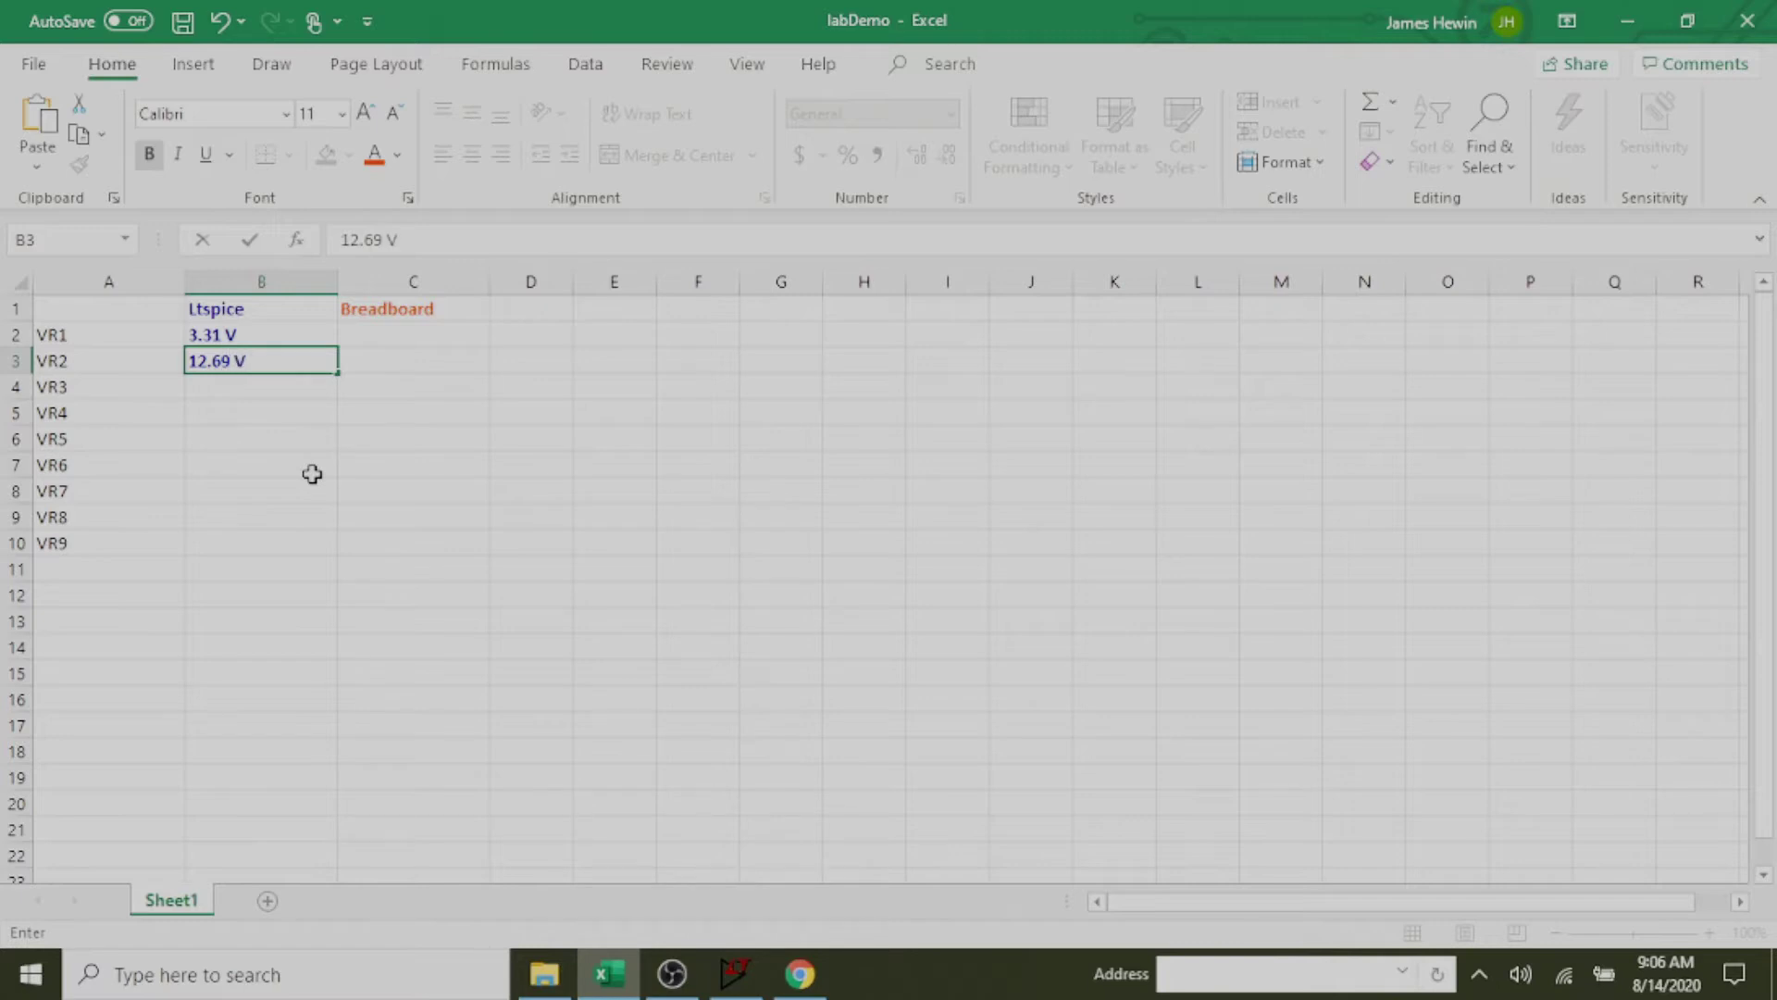
{"action": "left_click", "coordinate": [213, 386]}
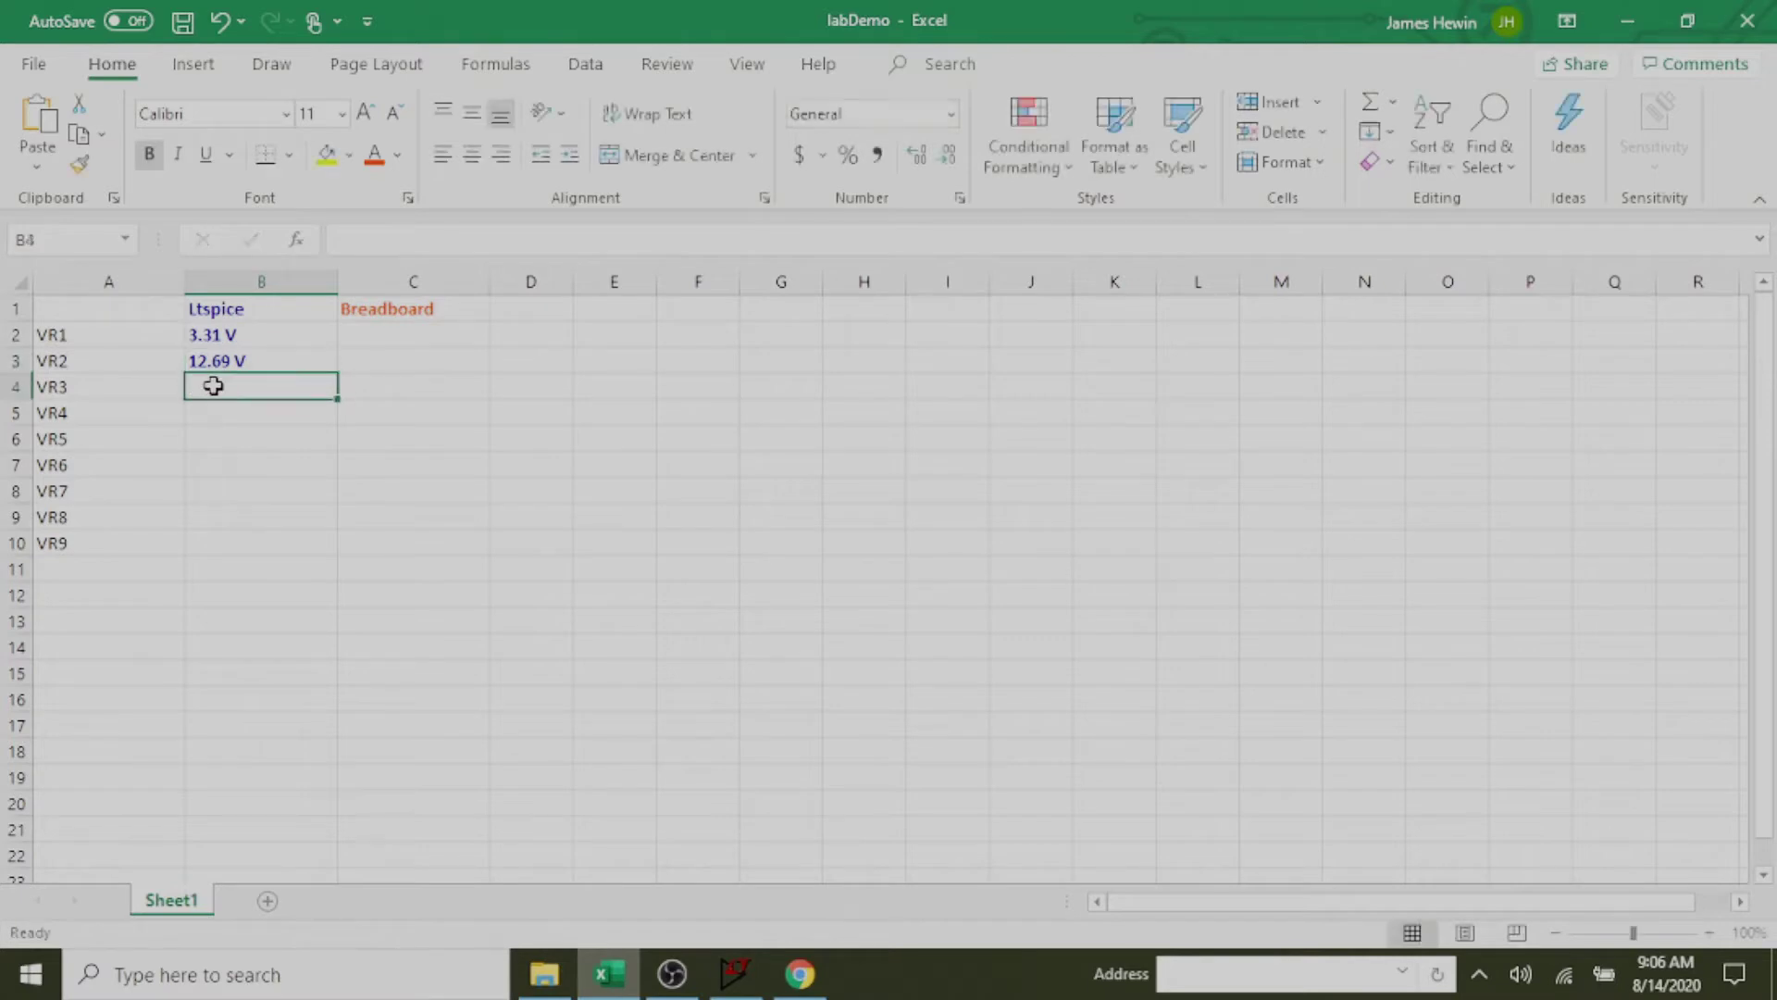
Delete the old V(n004) trace and re-plot V(n004) across R3, about 12.69 V.
{"action": "left_click", "coordinate": [735, 970]}
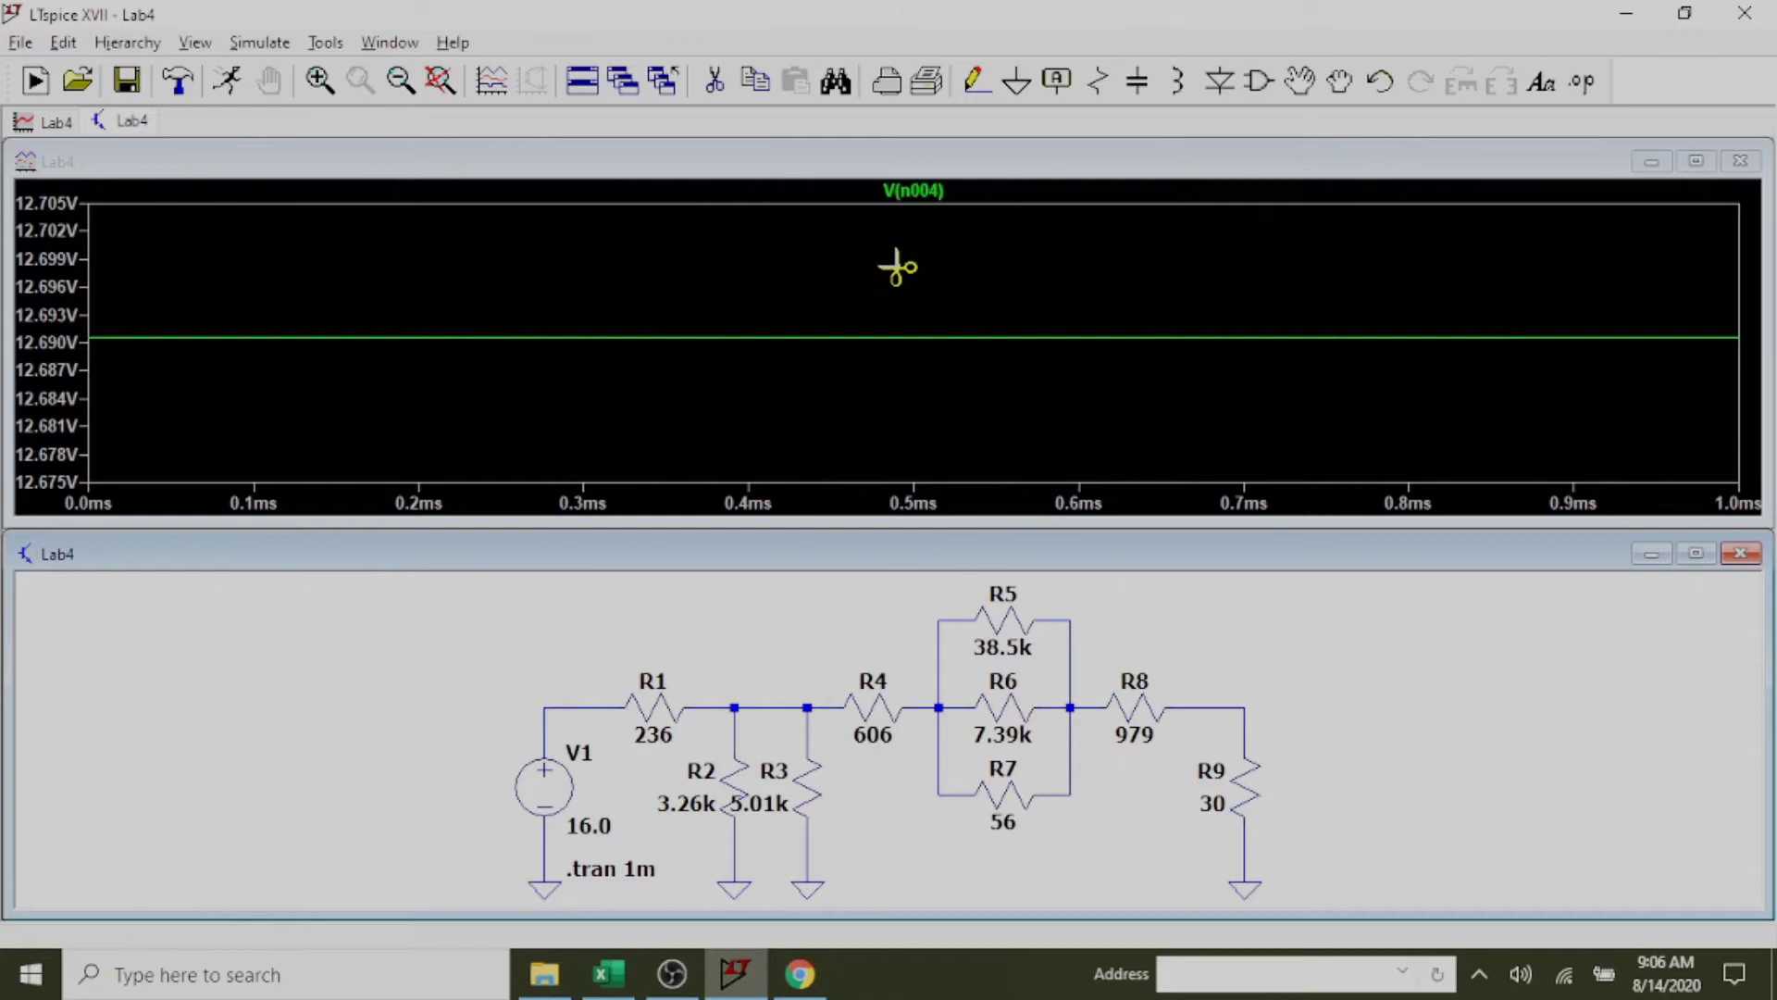
{"action": "left_click", "coordinate": [731, 166]}
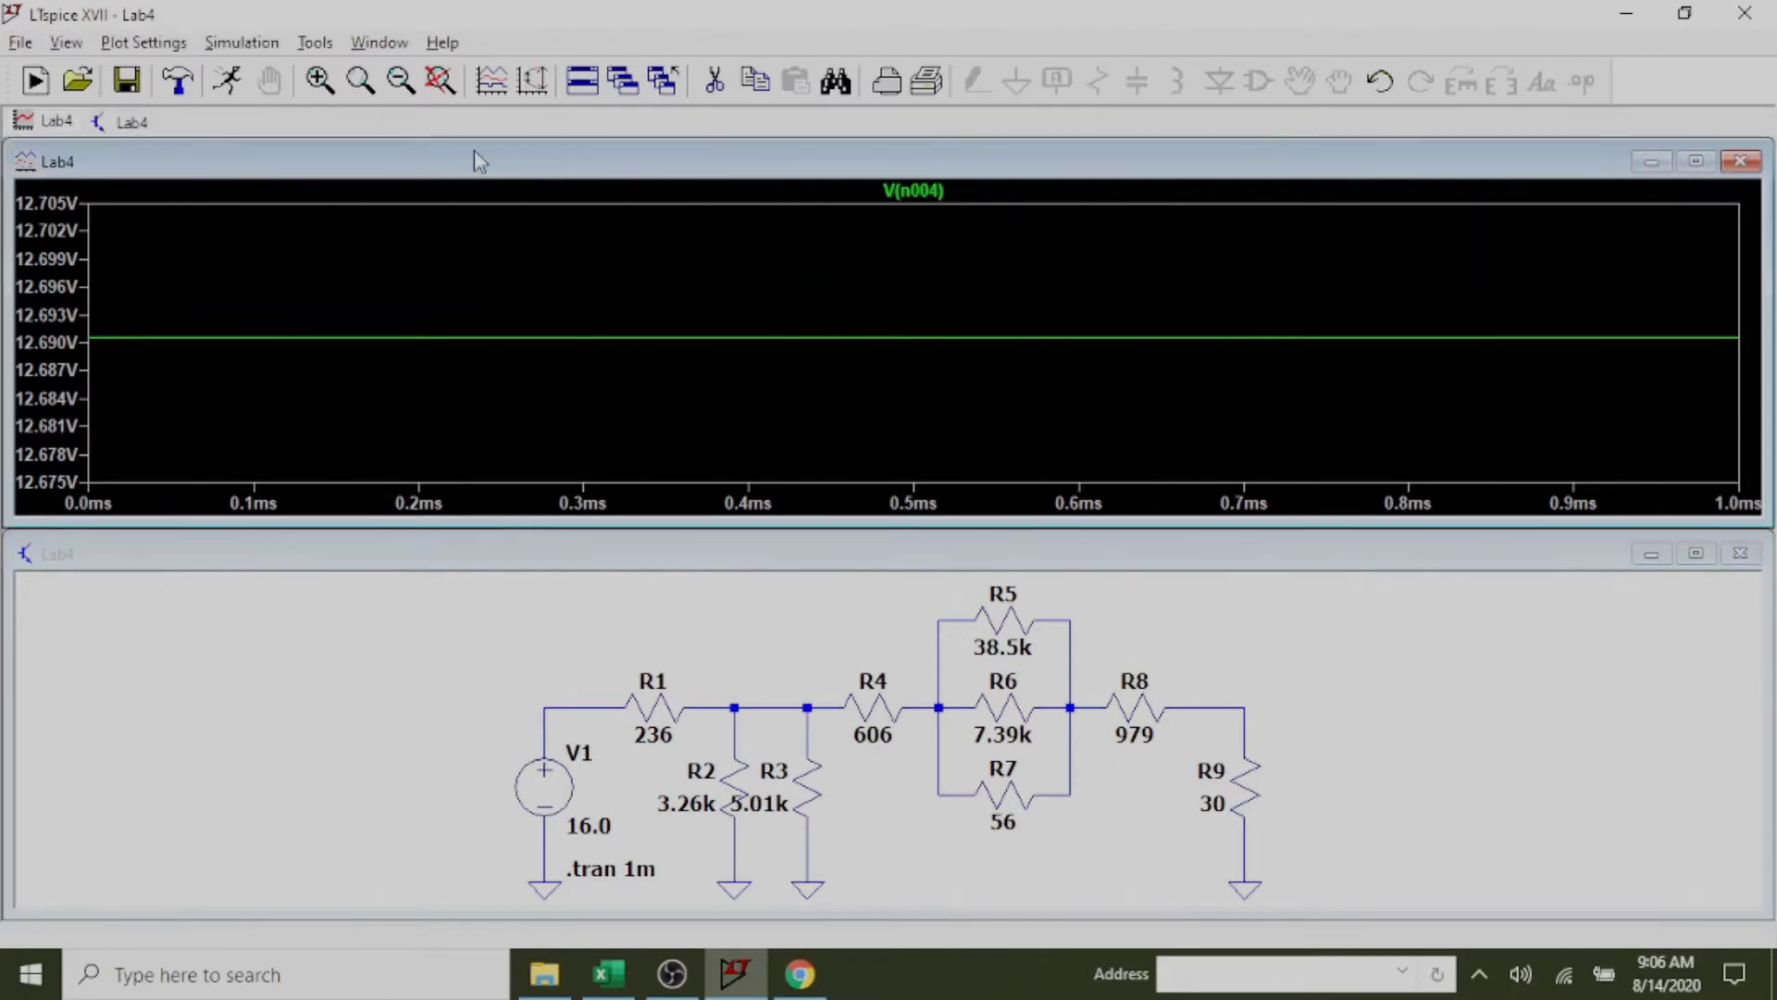
{"action": "key", "text": "Delete"}
{"action": "left_click", "coordinate": [914, 195]}
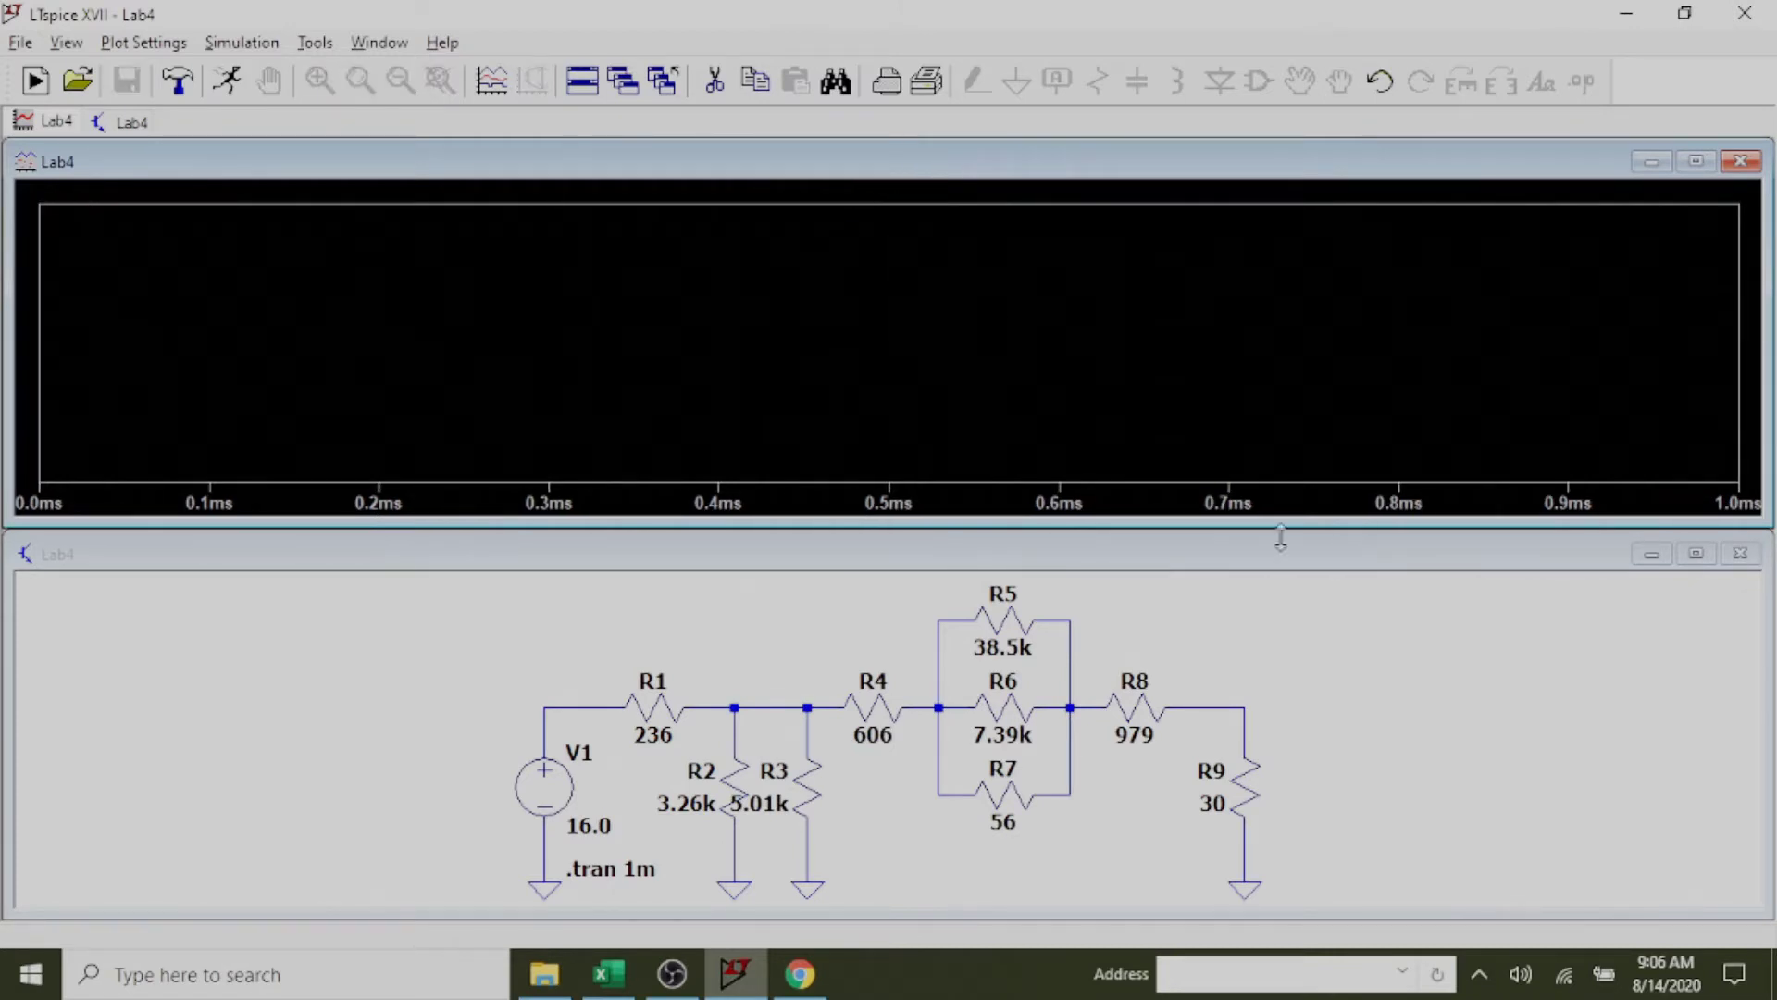
{"action": "left_click", "coordinate": [1398, 666]}
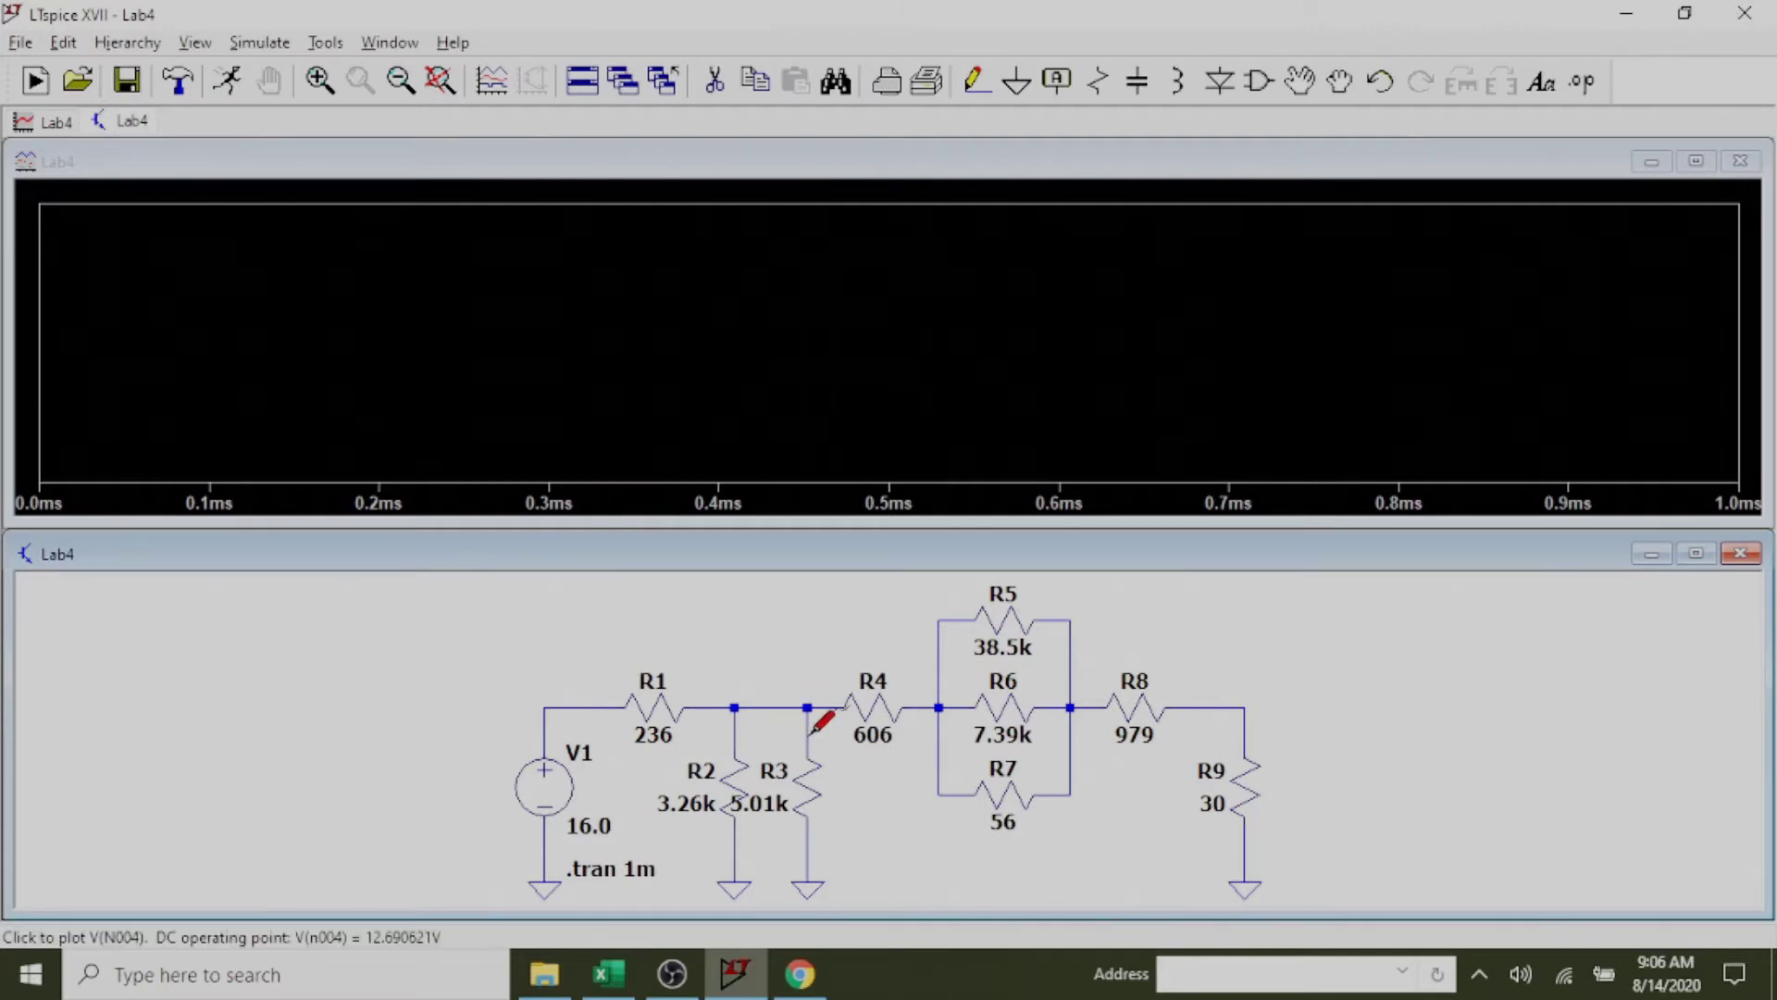
{"action": "left_click_drag", "start_coordinate": [811, 733], "coordinate": [813, 882]}
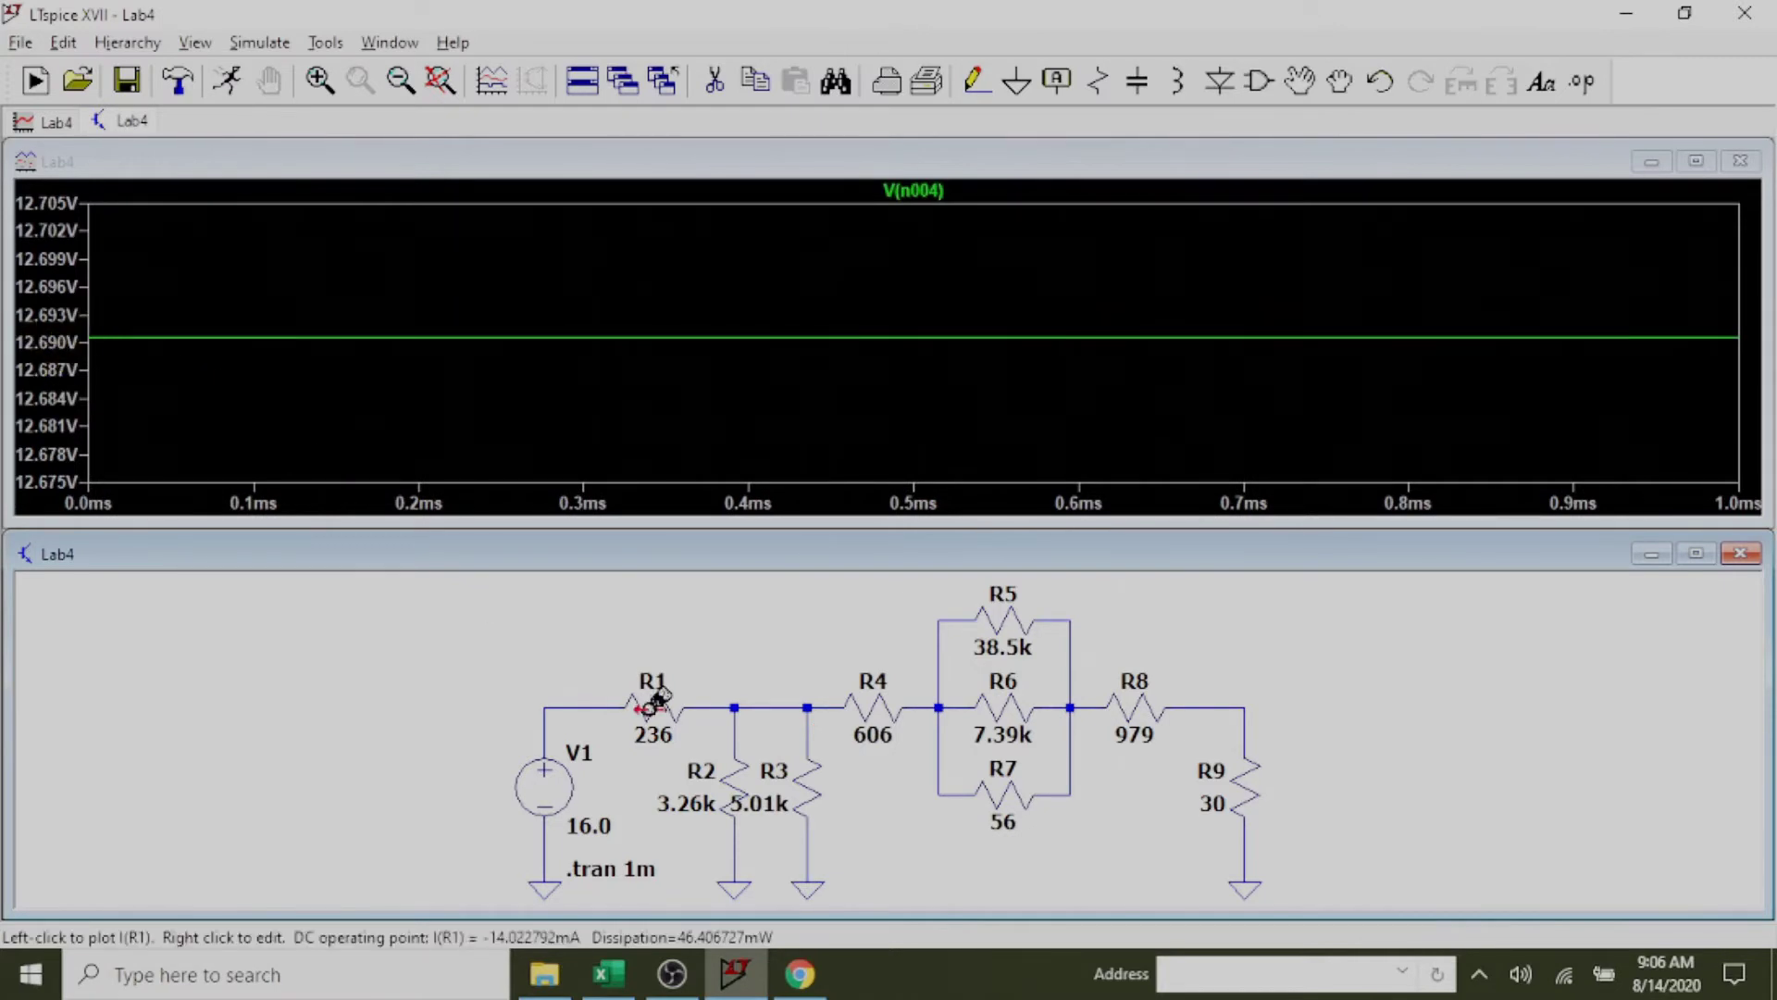
Enter 12.69 V for VR3 in cell B4 of labDemo.
{"action": "left_click", "coordinate": [611, 977]}
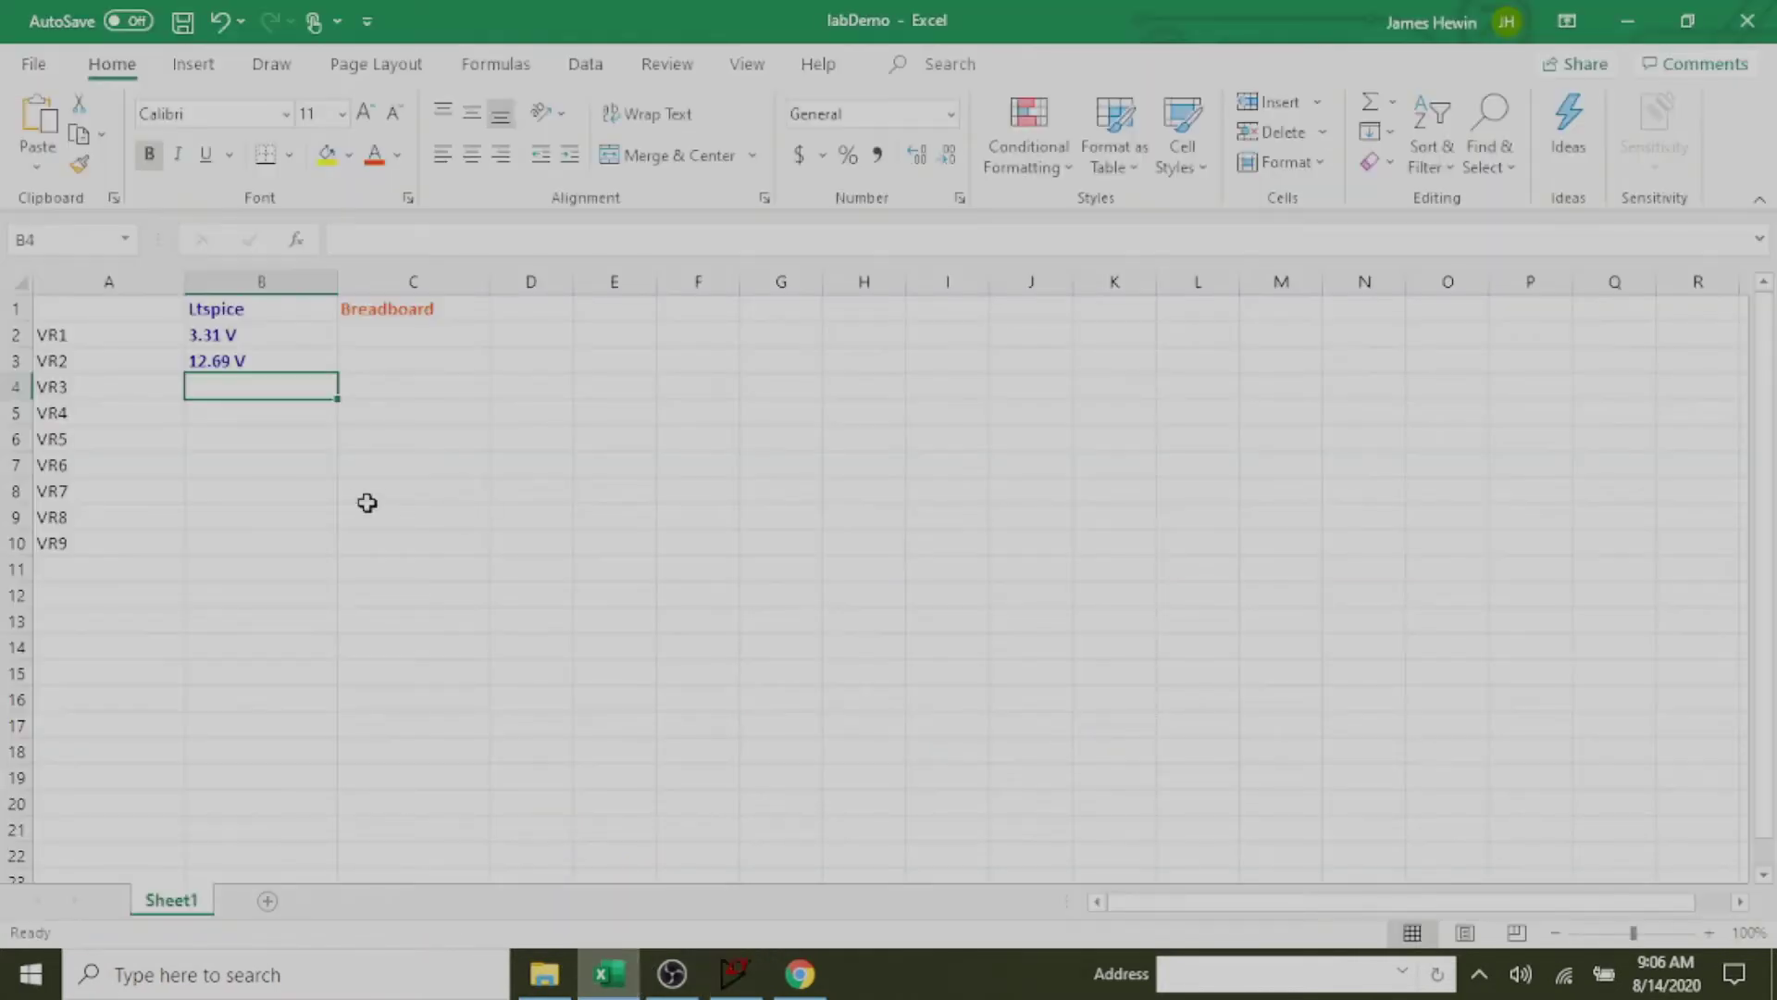
{"action": "type", "text": "12.69 V"}
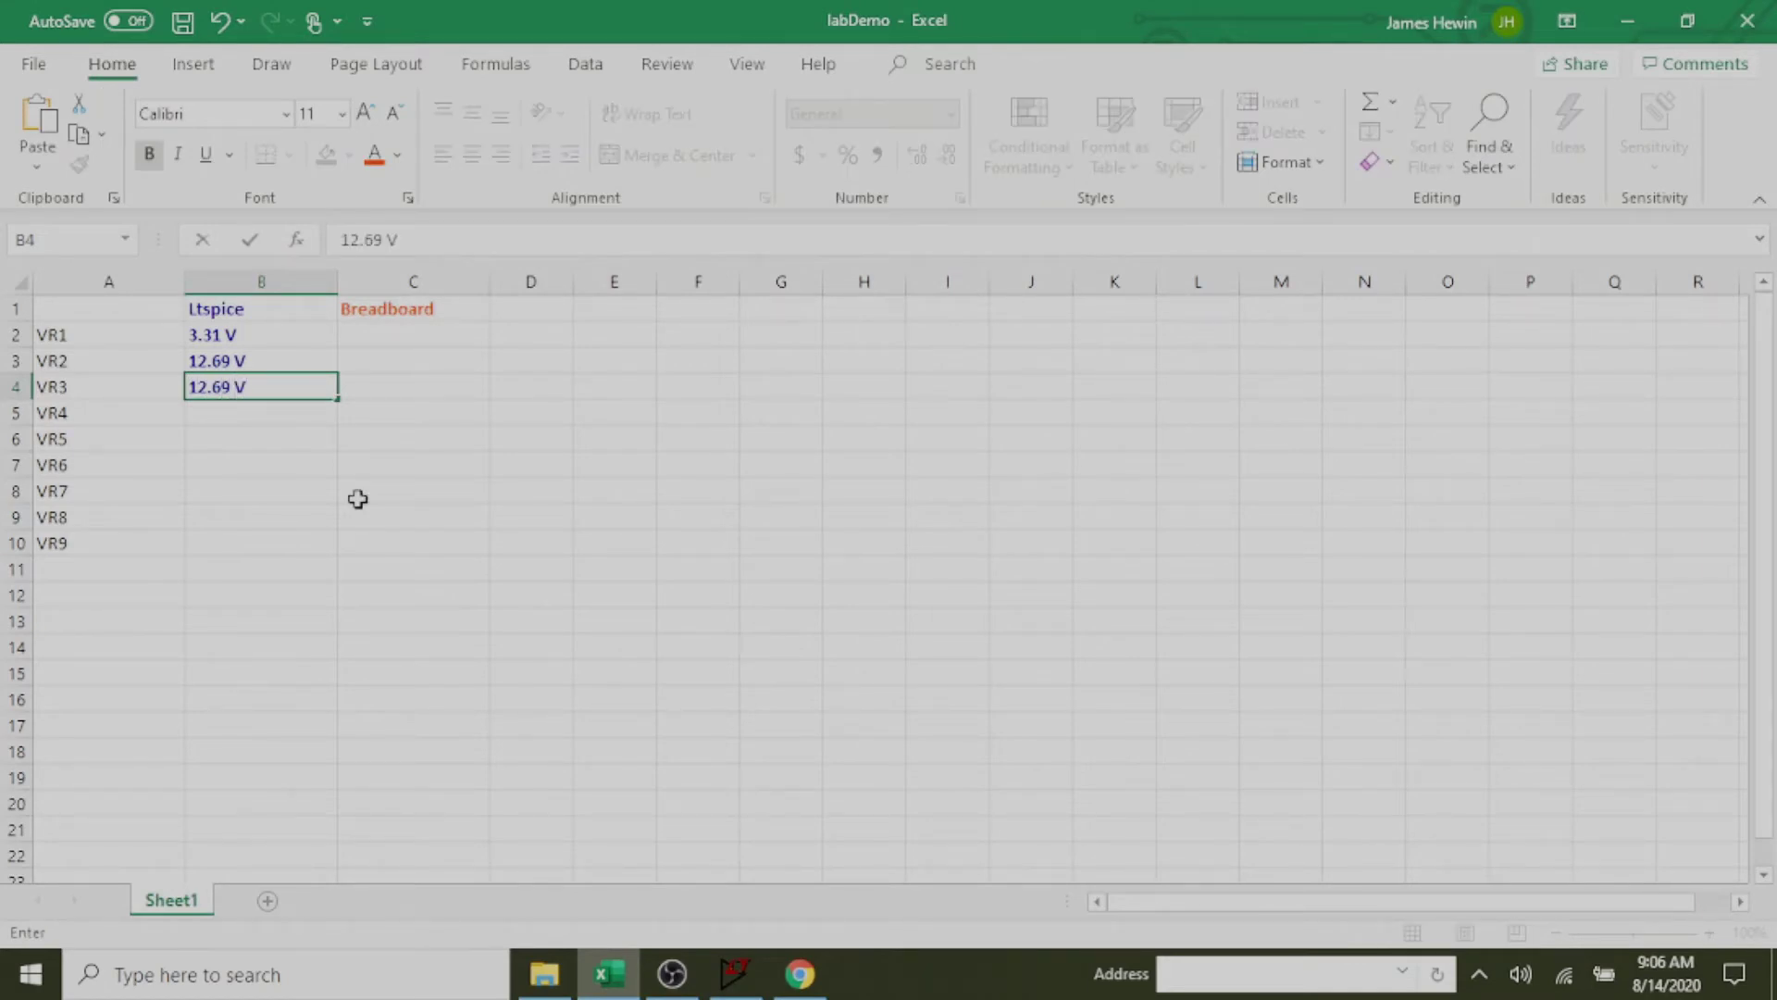
{"action": "key", "text": "Return"}
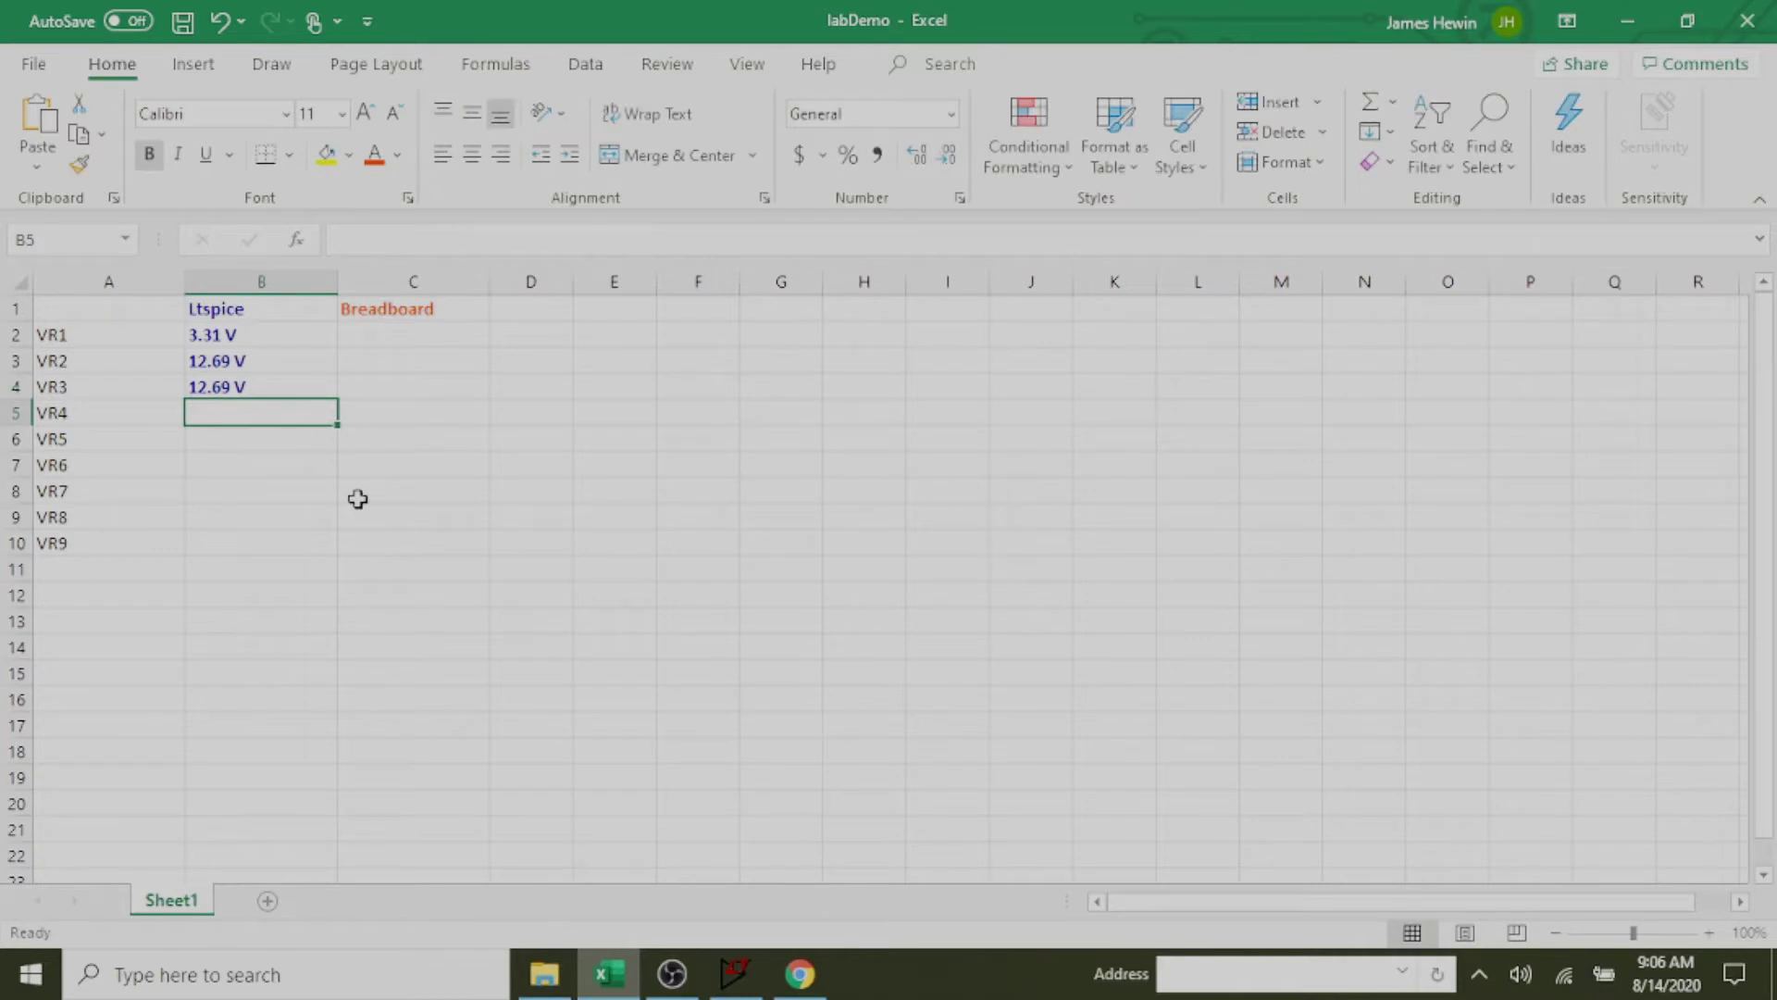
Delete the V(n004) trace and probe across R4 to plot V(N004,N001), about 4.60 V.
{"action": "left_click", "coordinate": [734, 977]}
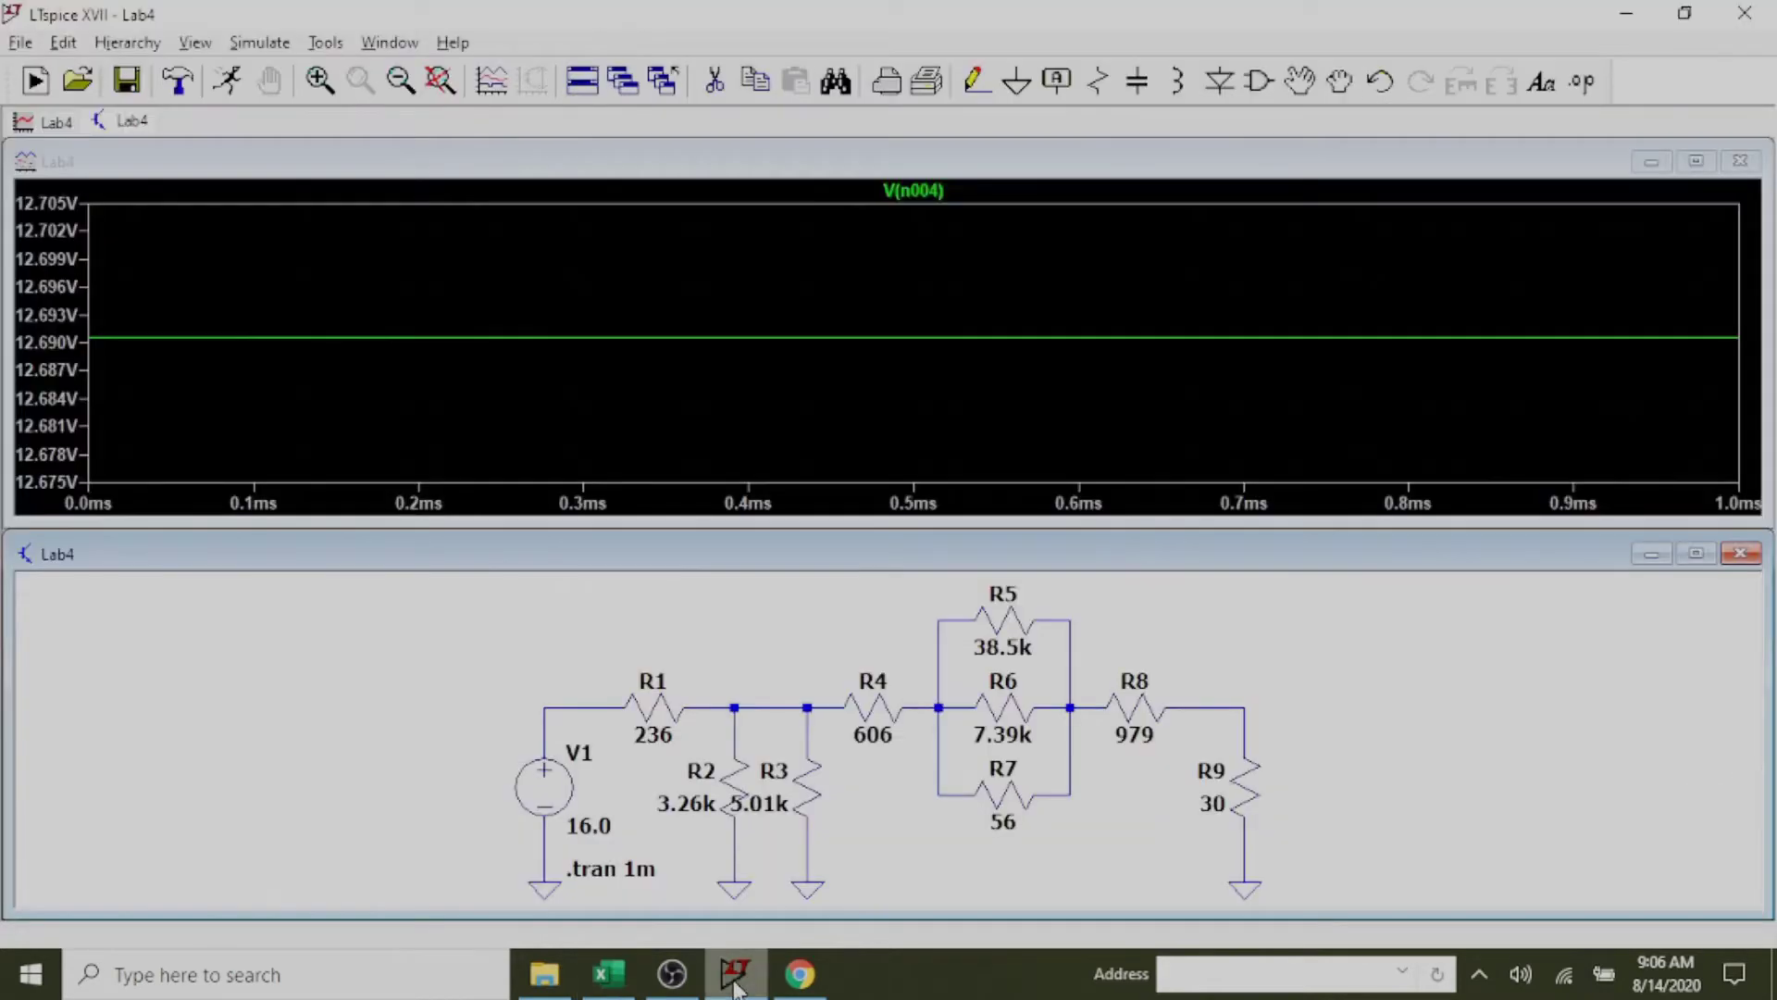
{"action": "left_click", "coordinate": [921, 169]}
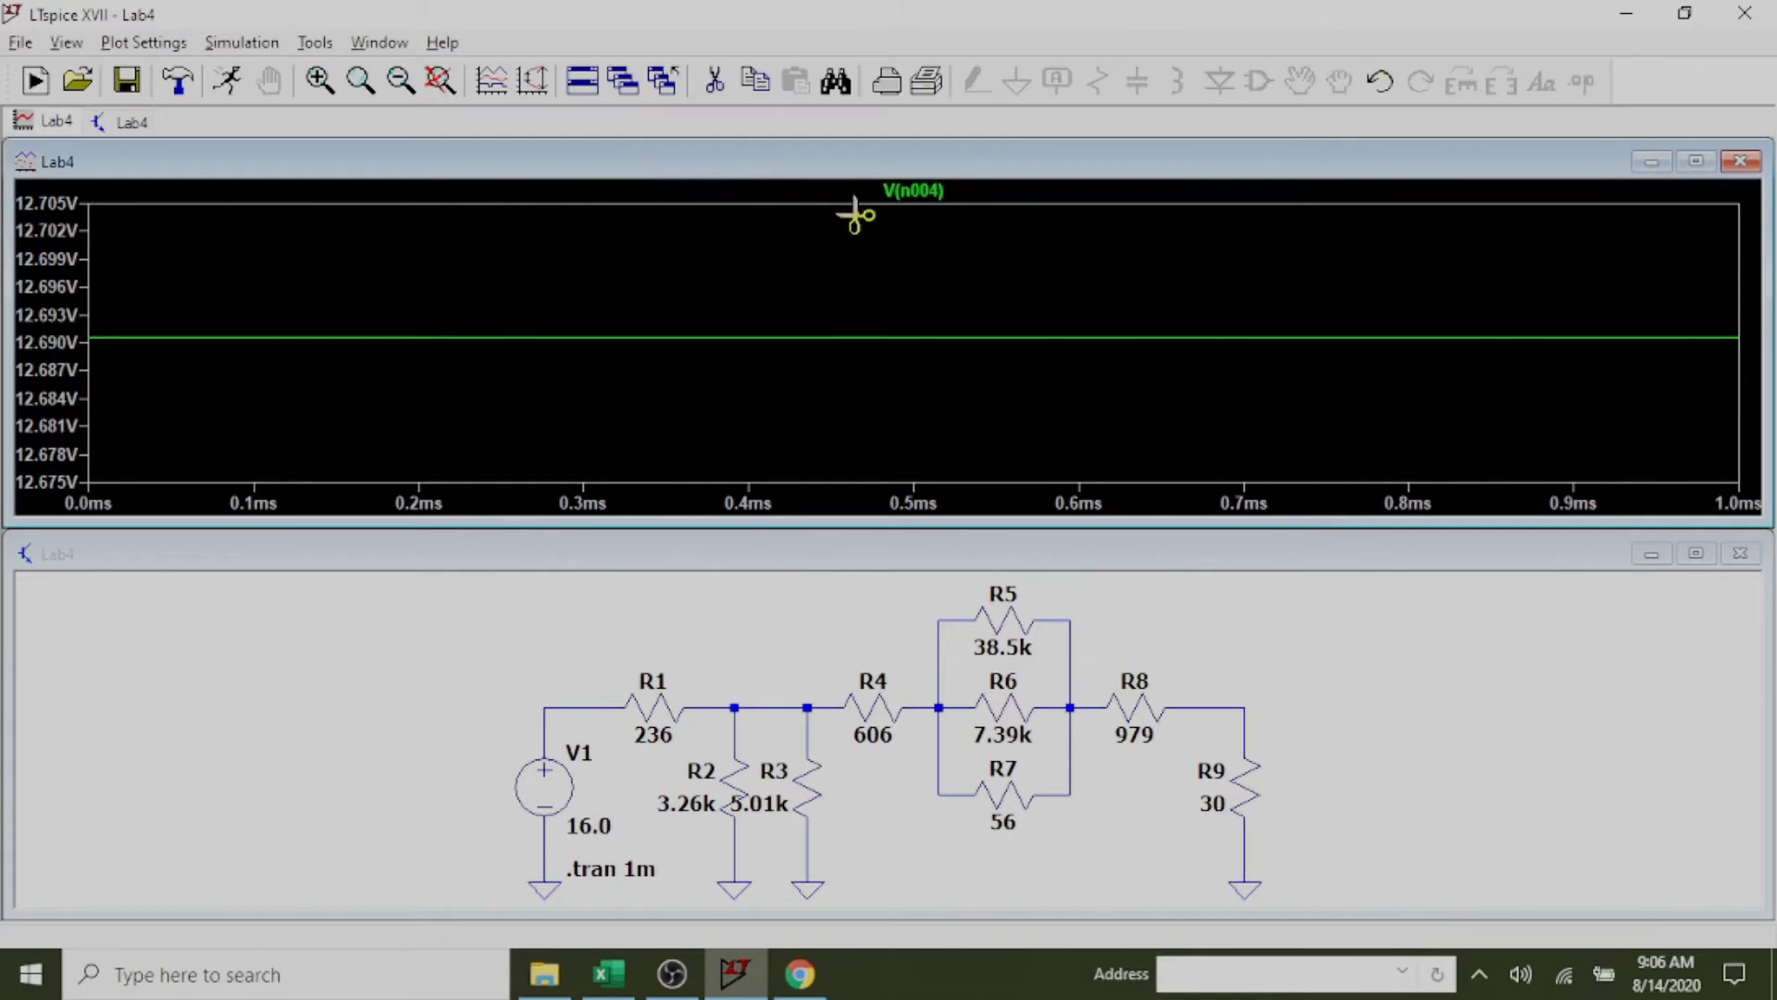
{"action": "key", "text": "Delete"}
{"action": "left_click", "coordinate": [912, 192]}
{"action": "left_click", "coordinate": [1385, 710]}
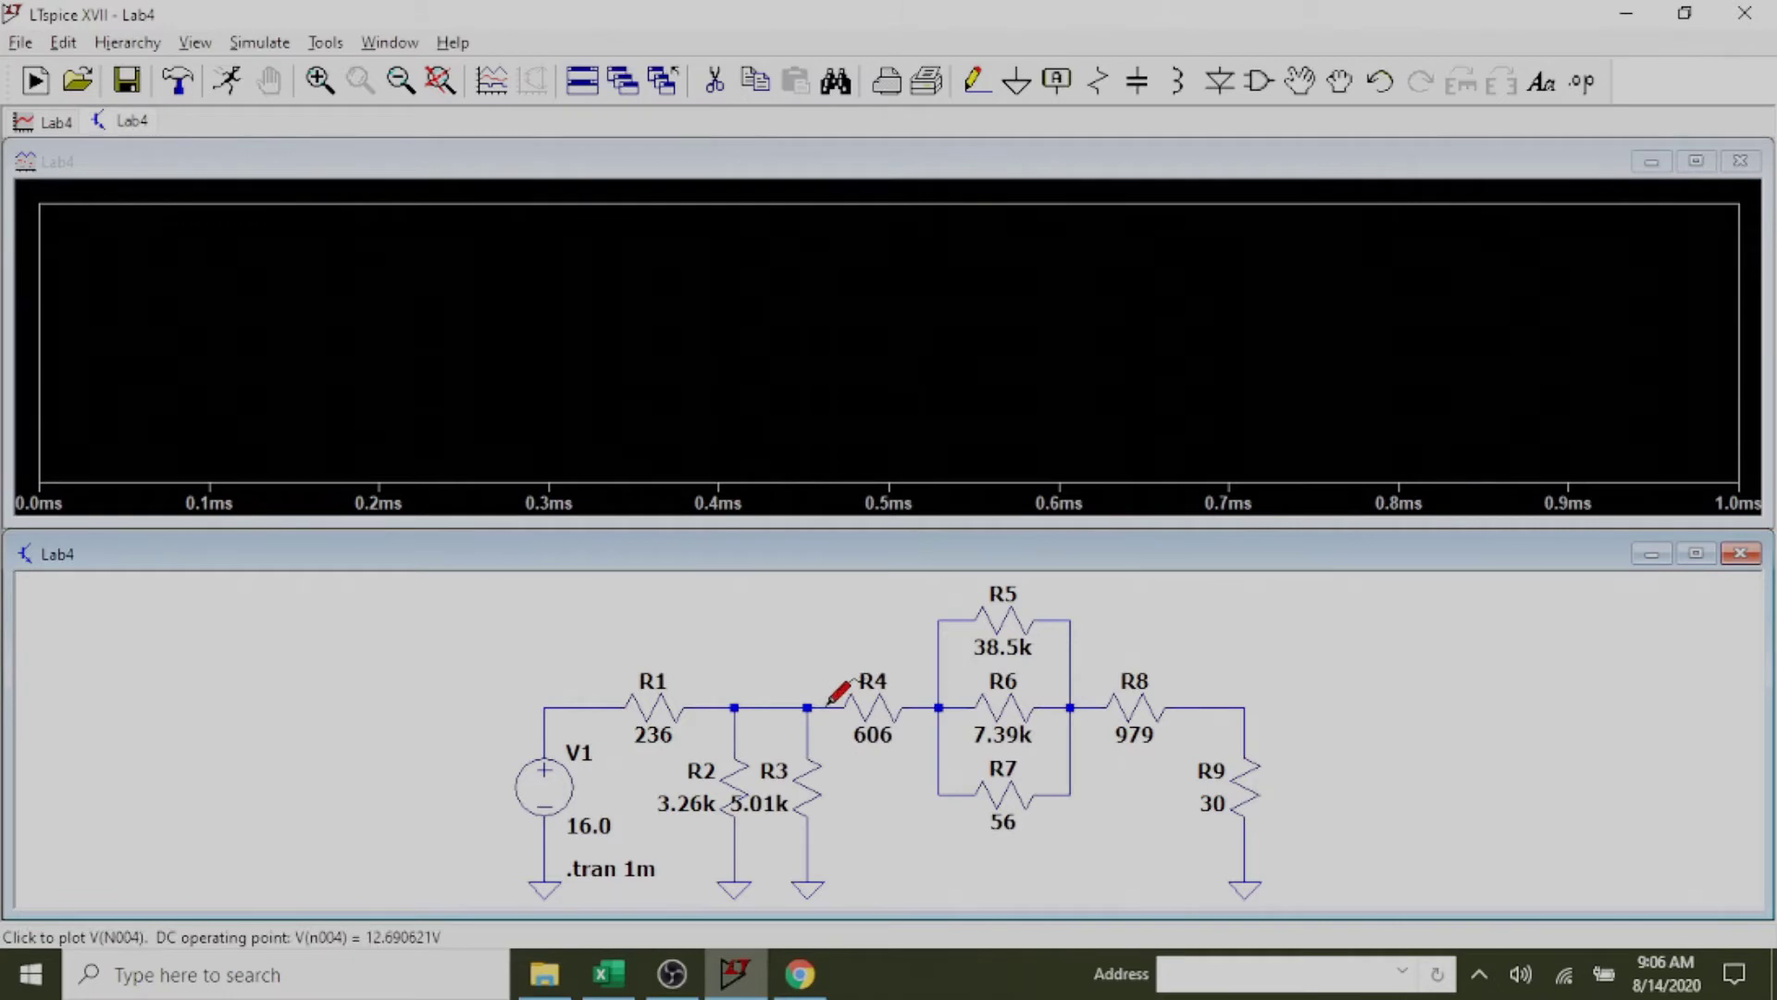
{"action": "left_click_drag", "start_coordinate": [830, 702], "coordinate": [926, 703]}
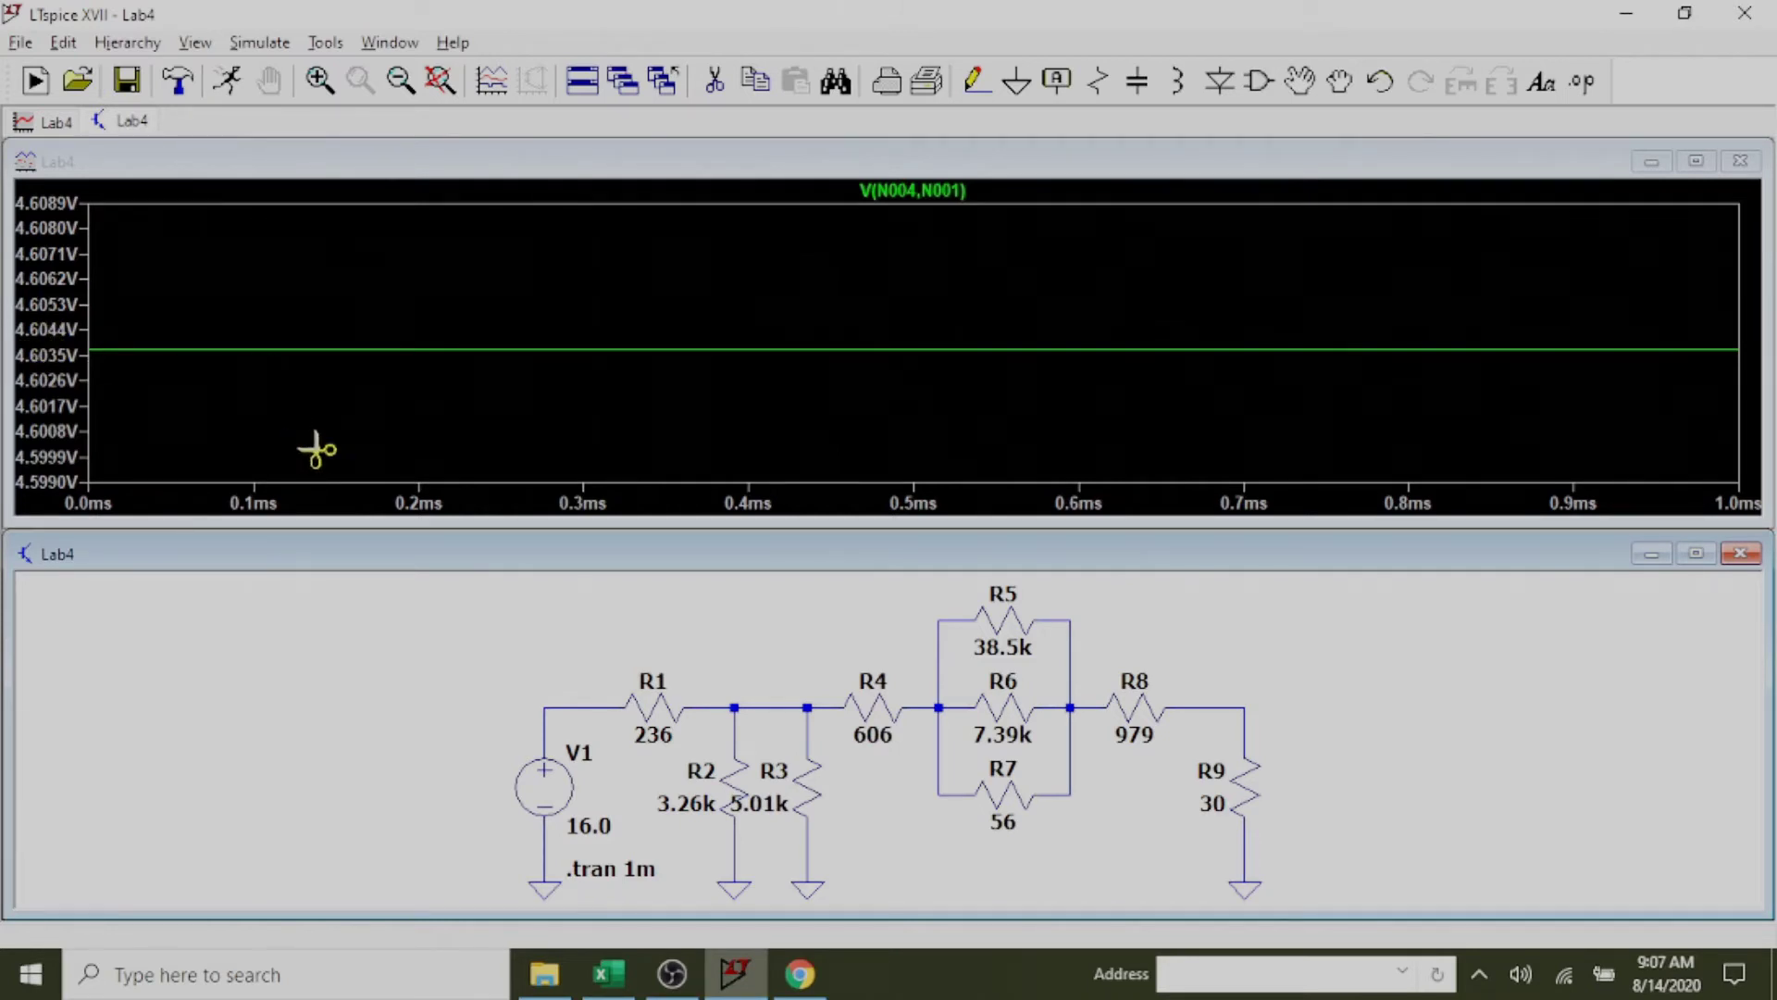
Enter 4.60 V for VR4 in cell B5 of labDemo.
{"action": "left_click", "coordinate": [609, 973]}
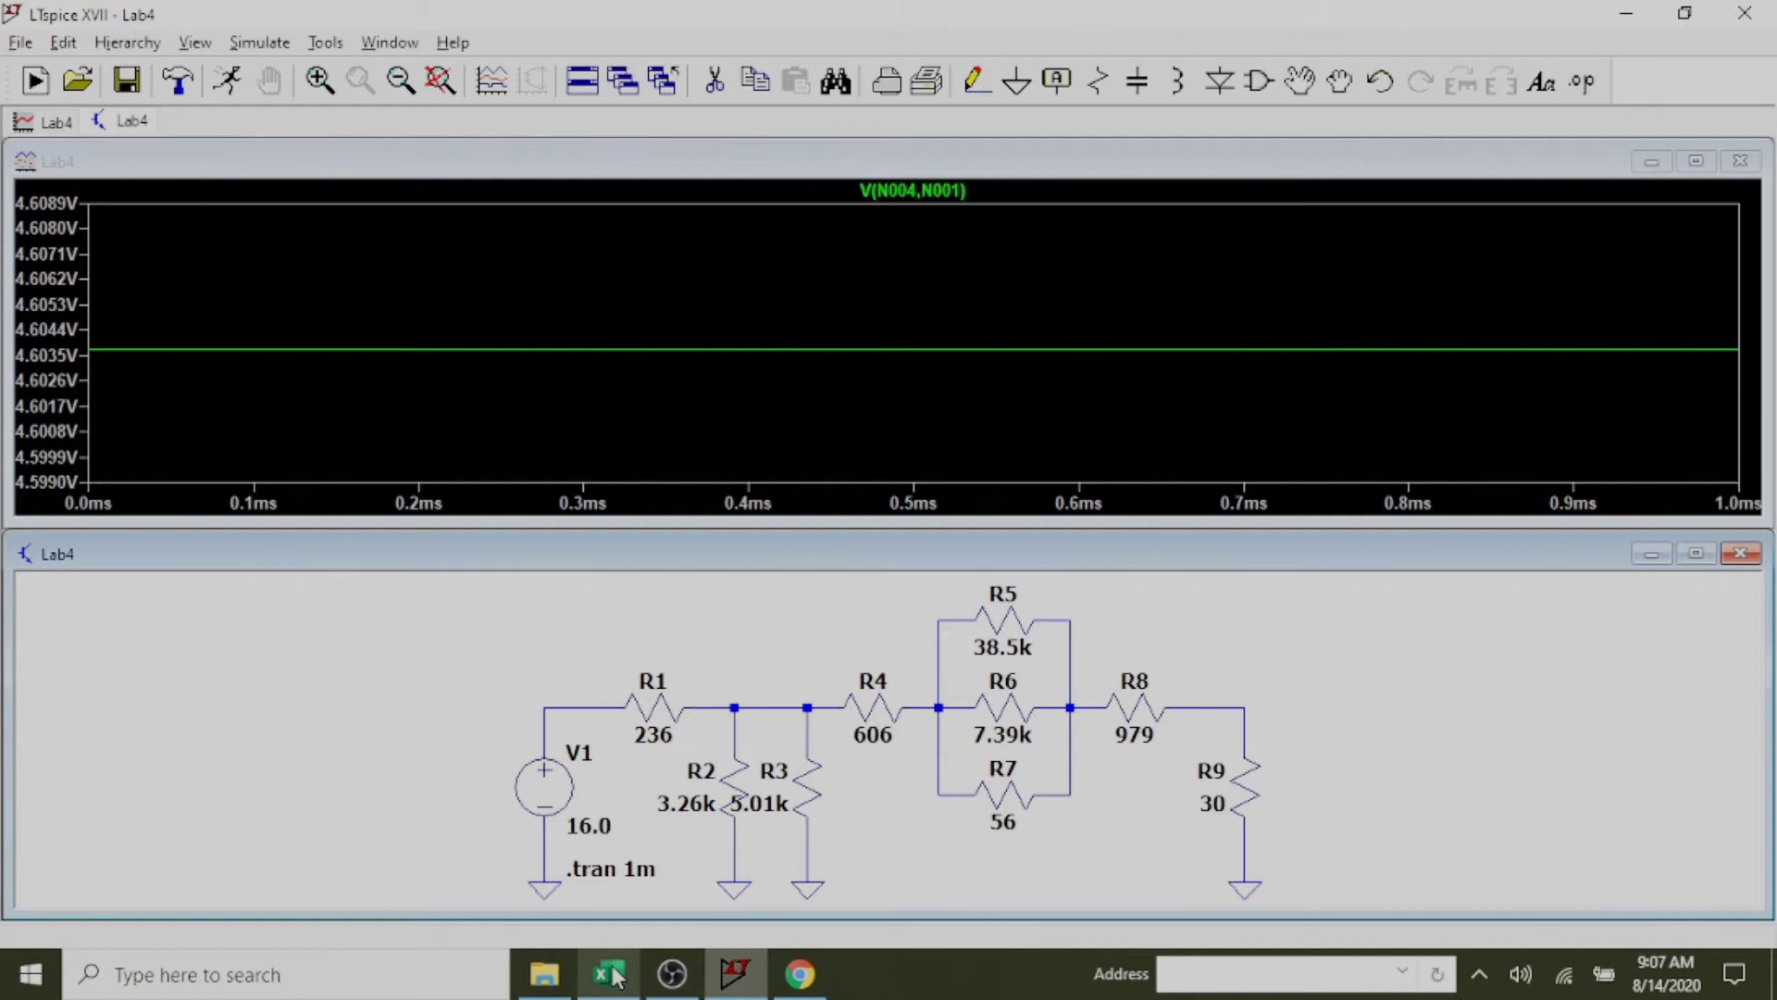
{"action": "type", "text": "4."}
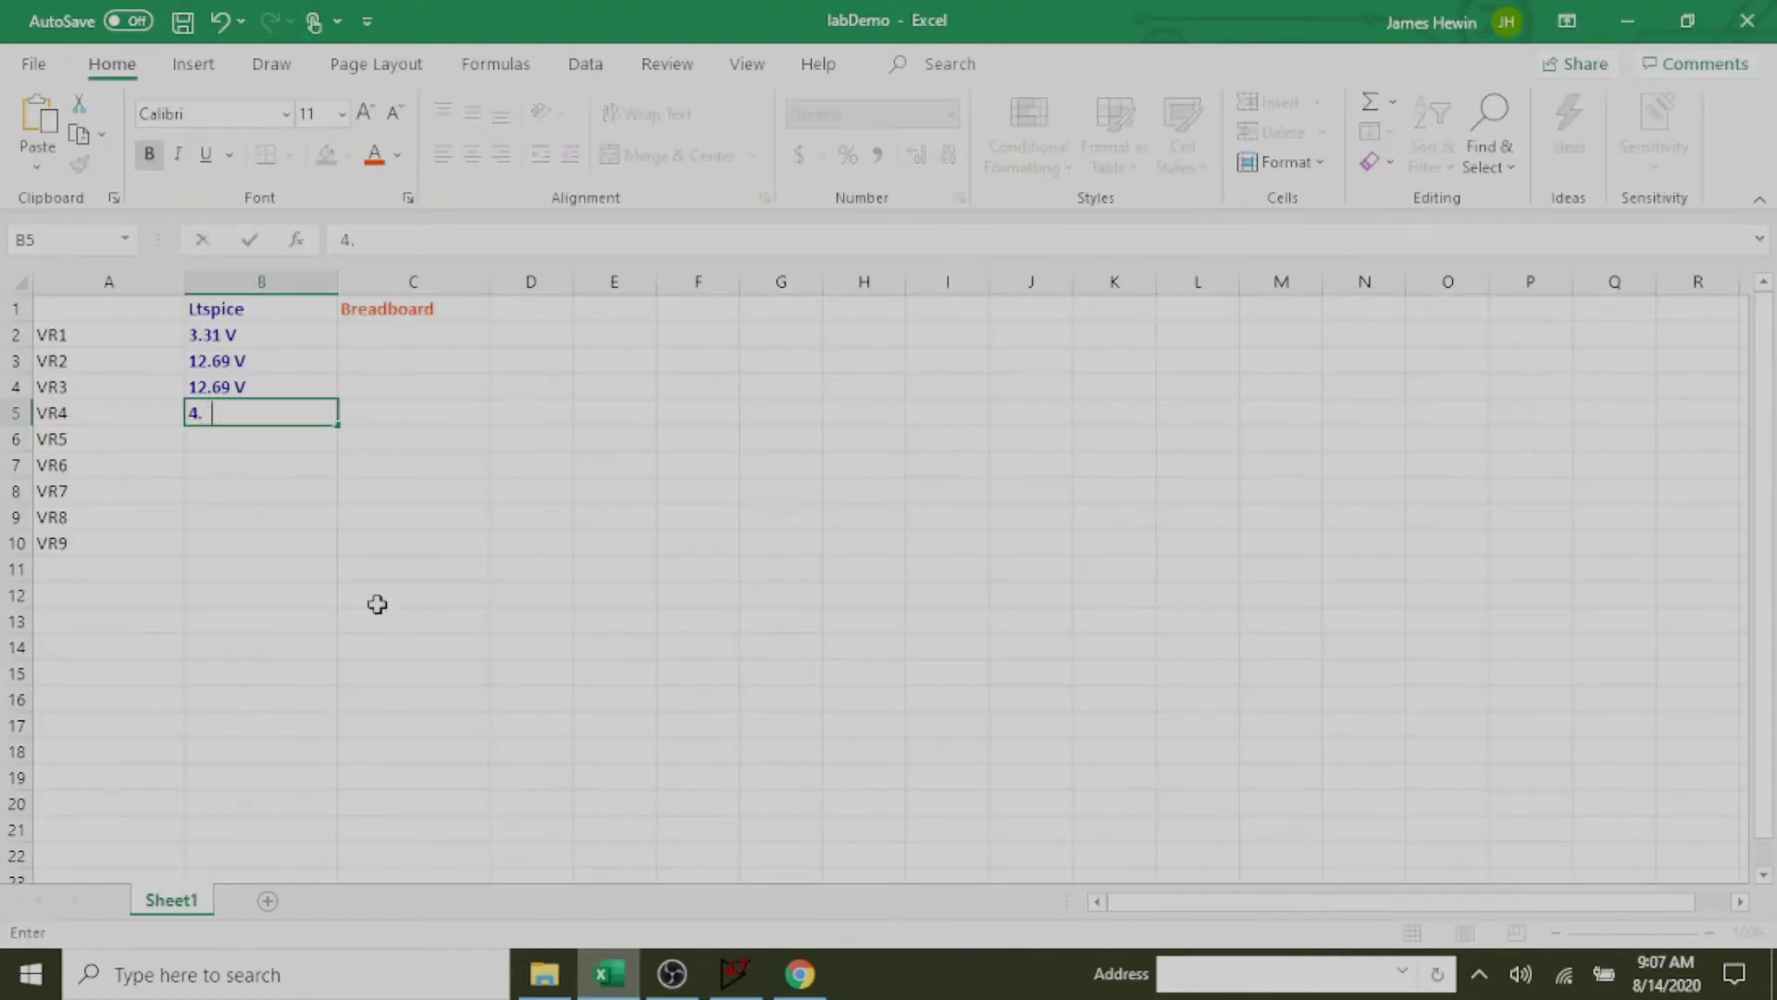
{"action": "type", "text": "60 V"}
{"action": "key", "text": "Return"}
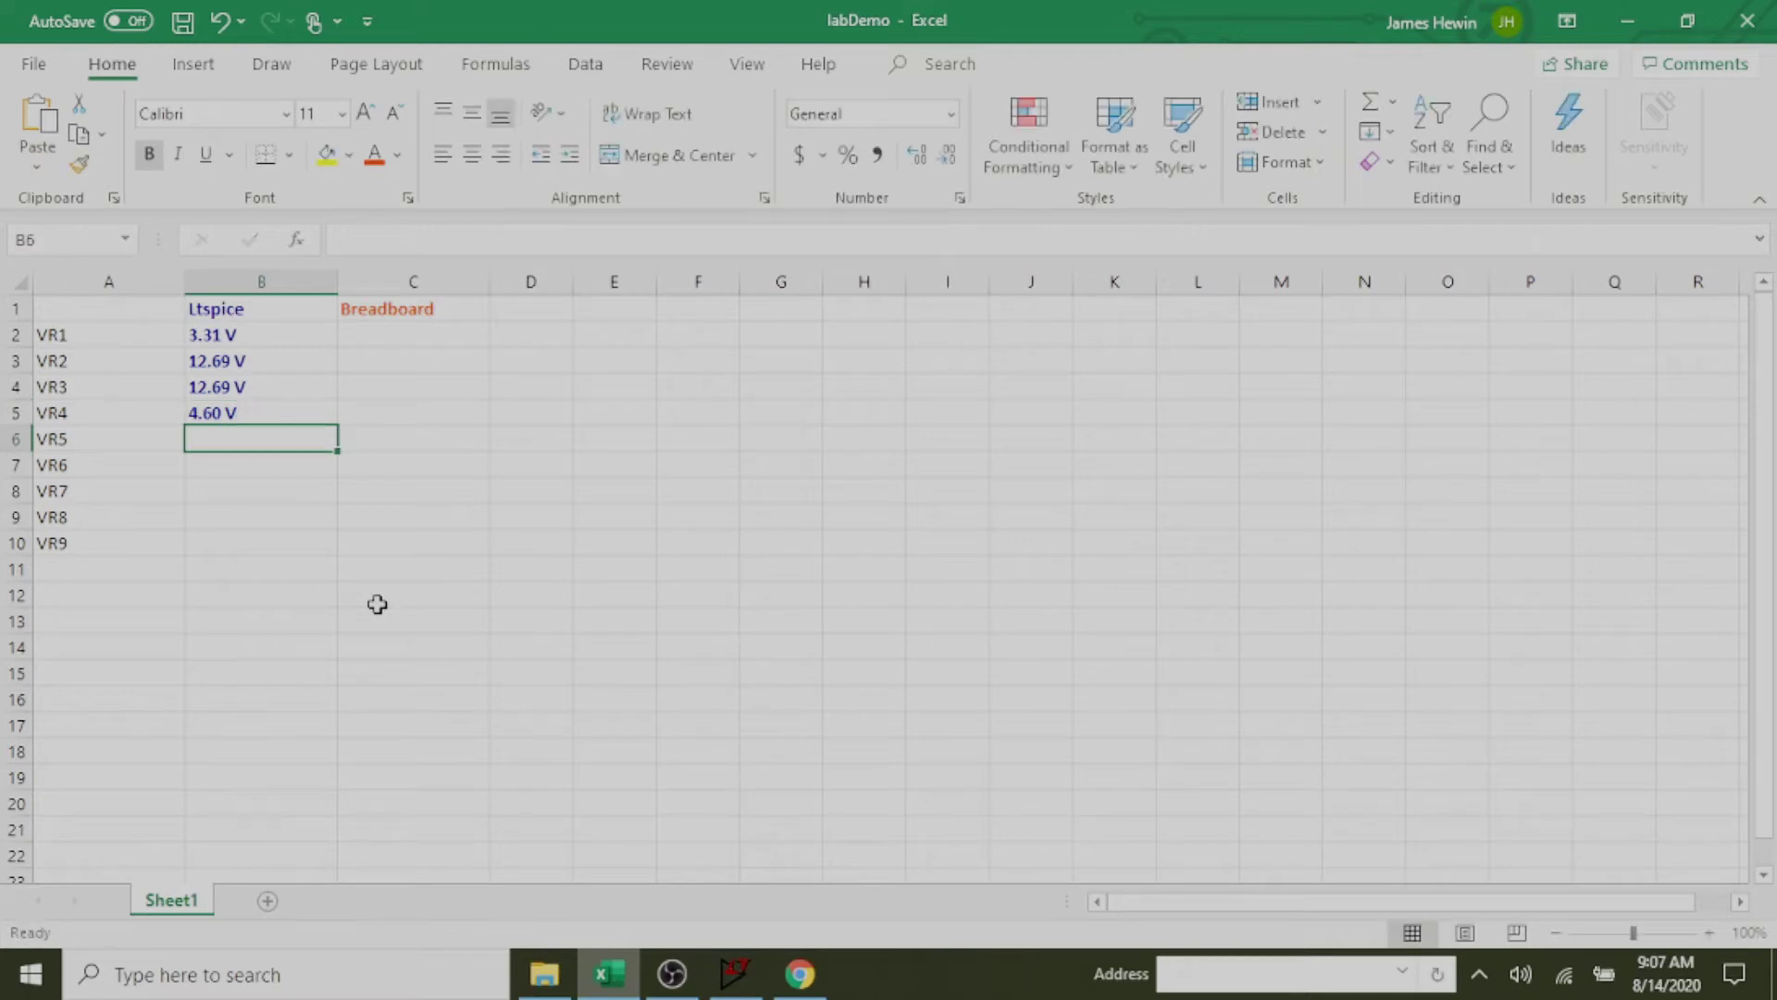
Replace the V(N004,N001) trace with V(N001,N002) across R5, reading about 421.6 mV.
{"action": "left_click", "coordinate": [734, 976]}
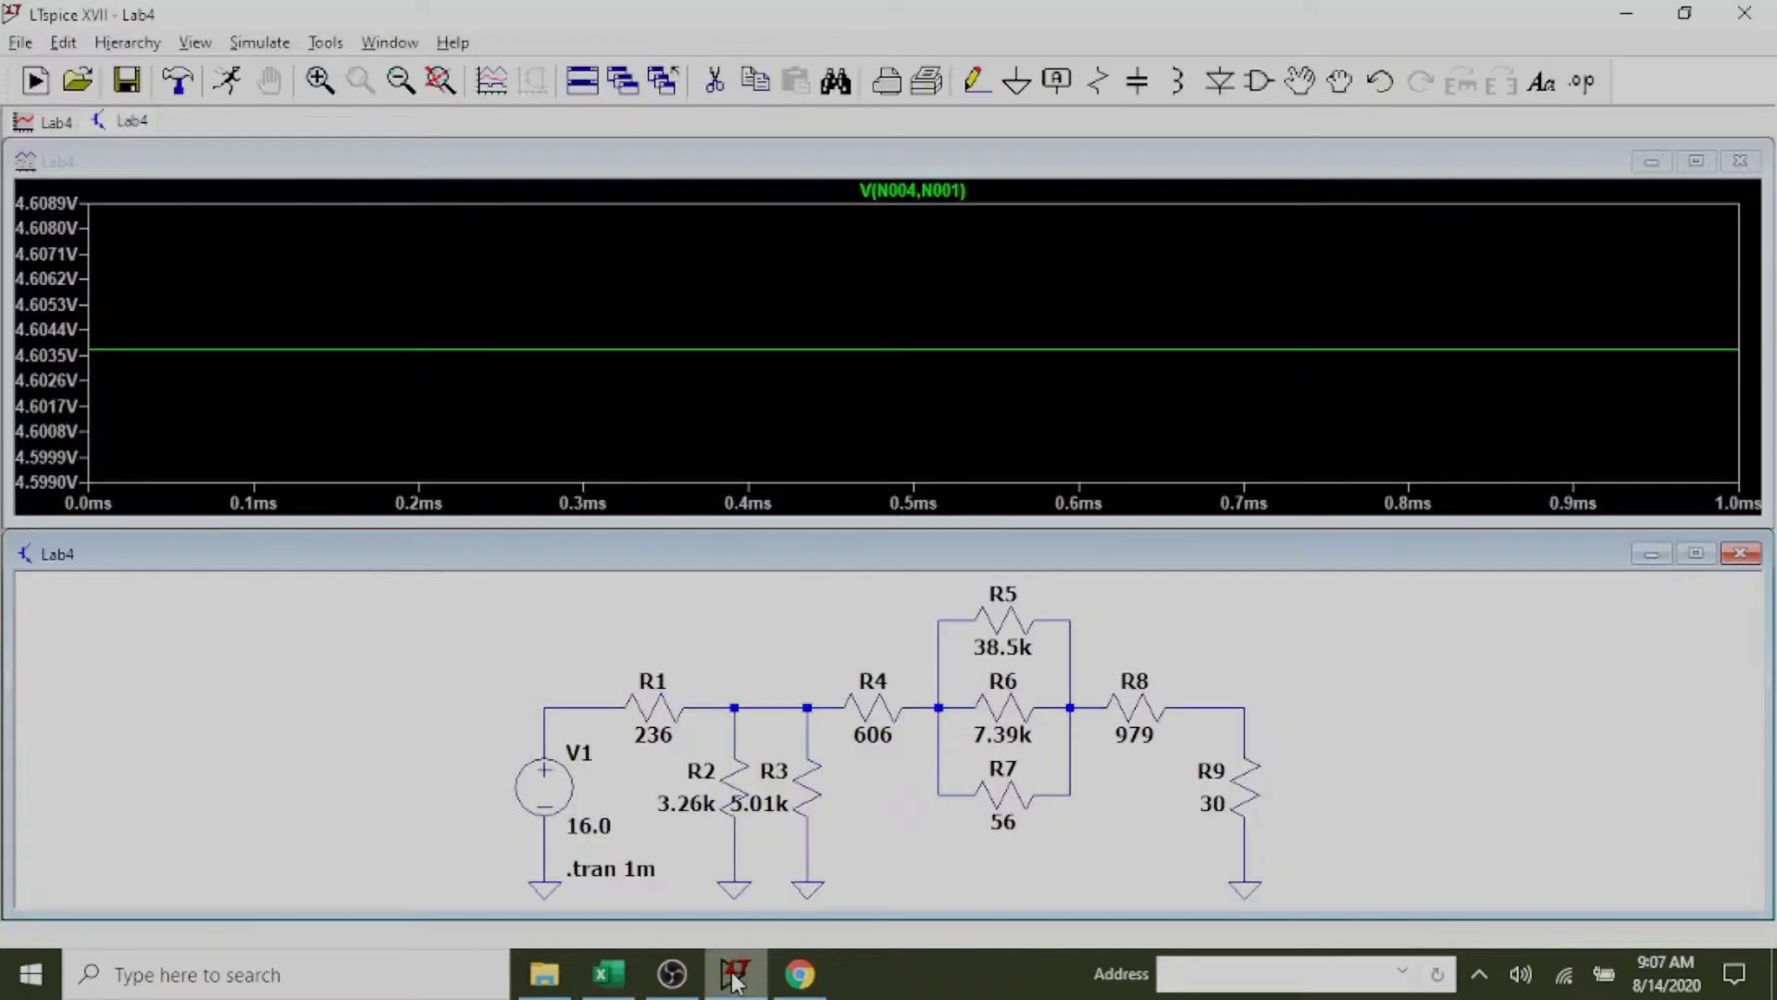
{"action": "left_click", "coordinate": [936, 238]}
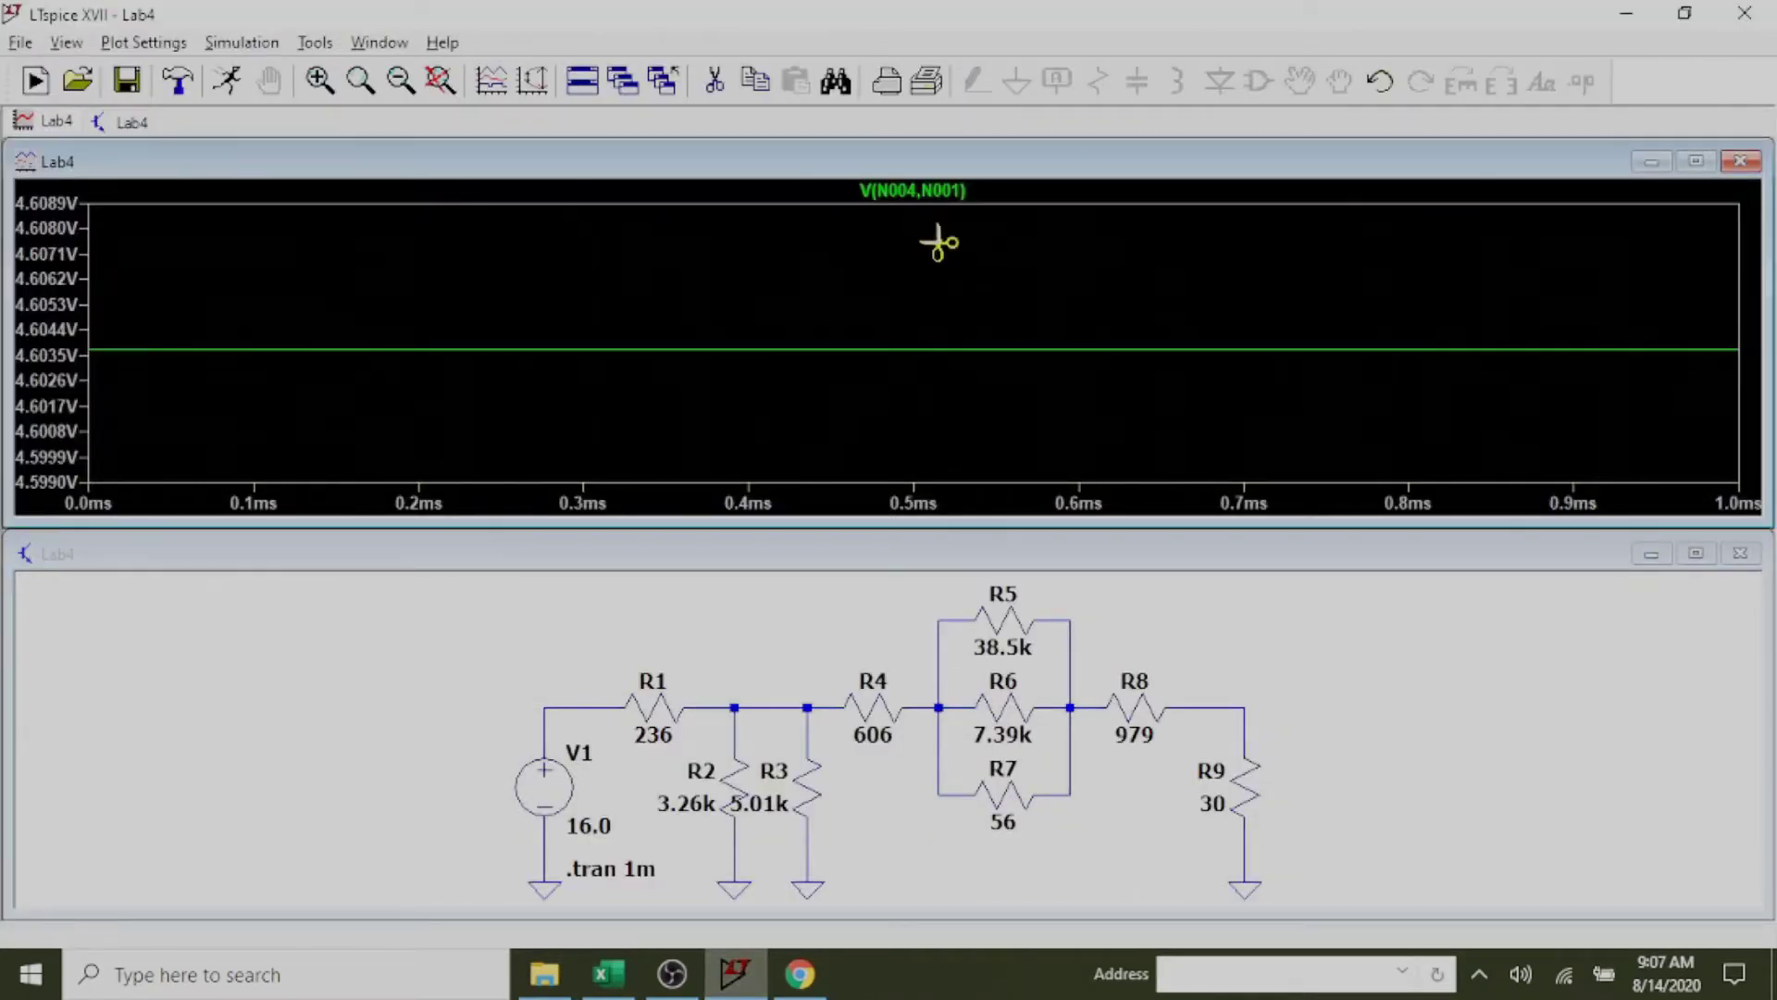
{"action": "left_click", "coordinate": [925, 190]}
{"action": "left_click", "coordinate": [1298, 667]}
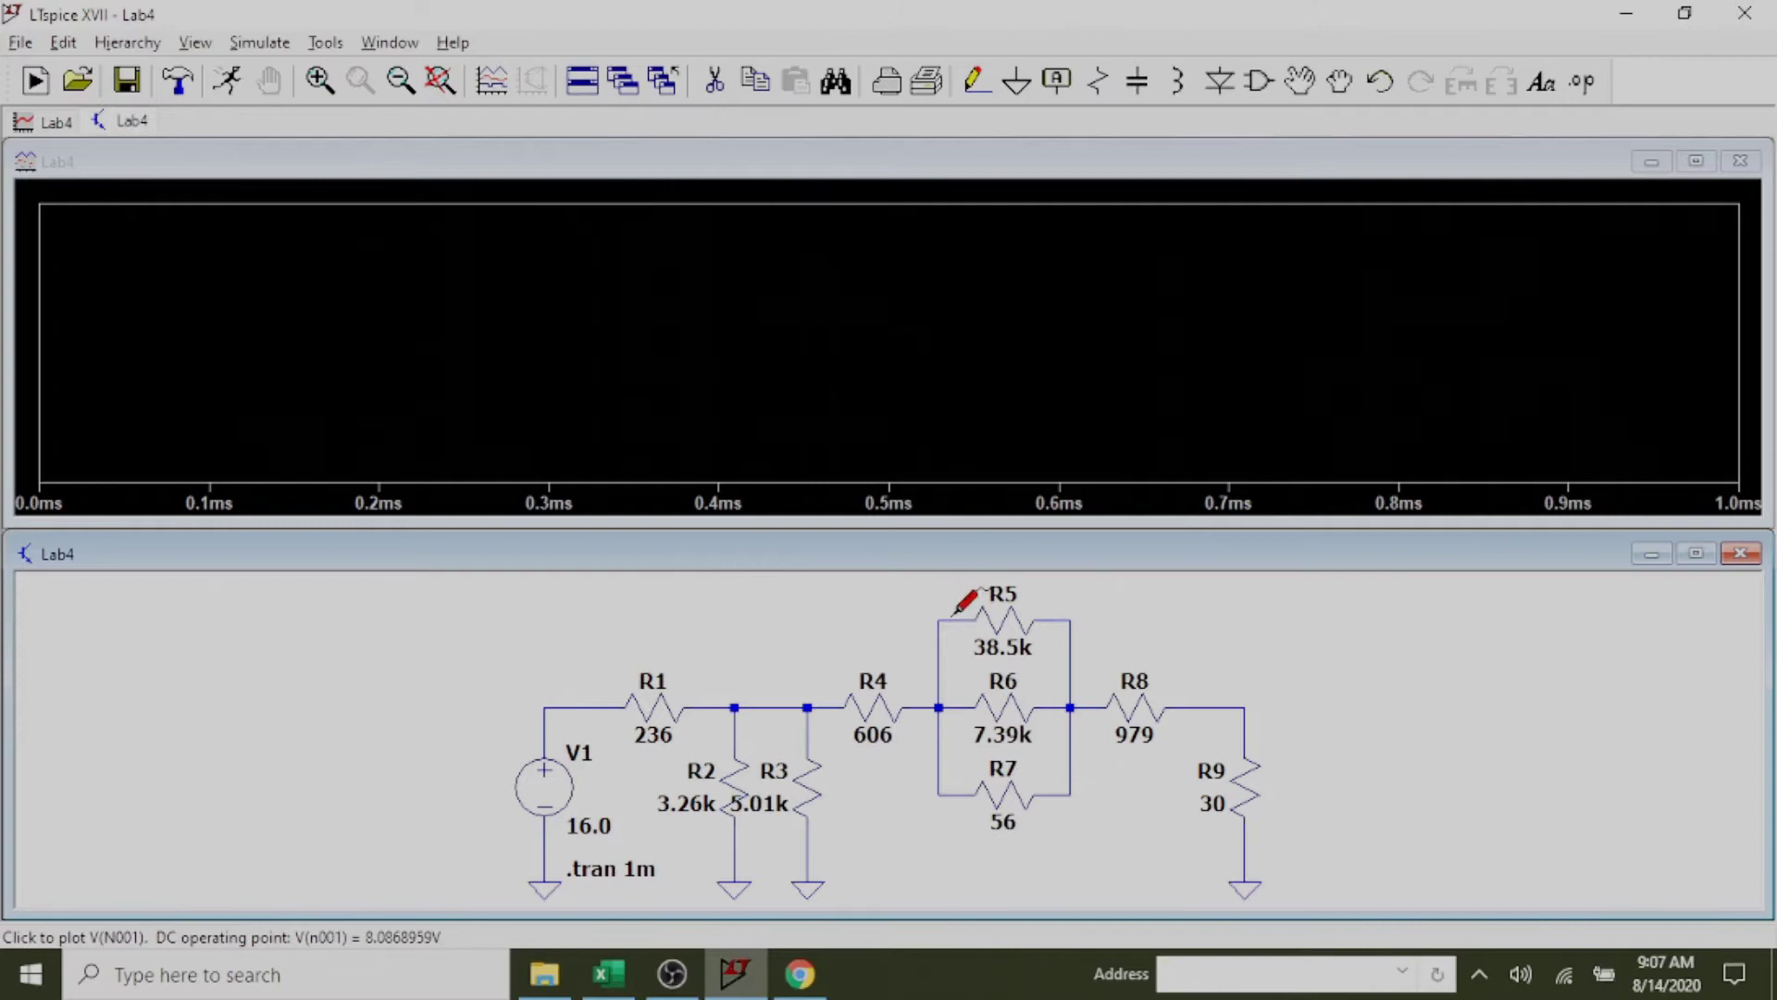
{"action": "left_click_drag", "start_coordinate": [950, 617], "coordinate": [1055, 617]}
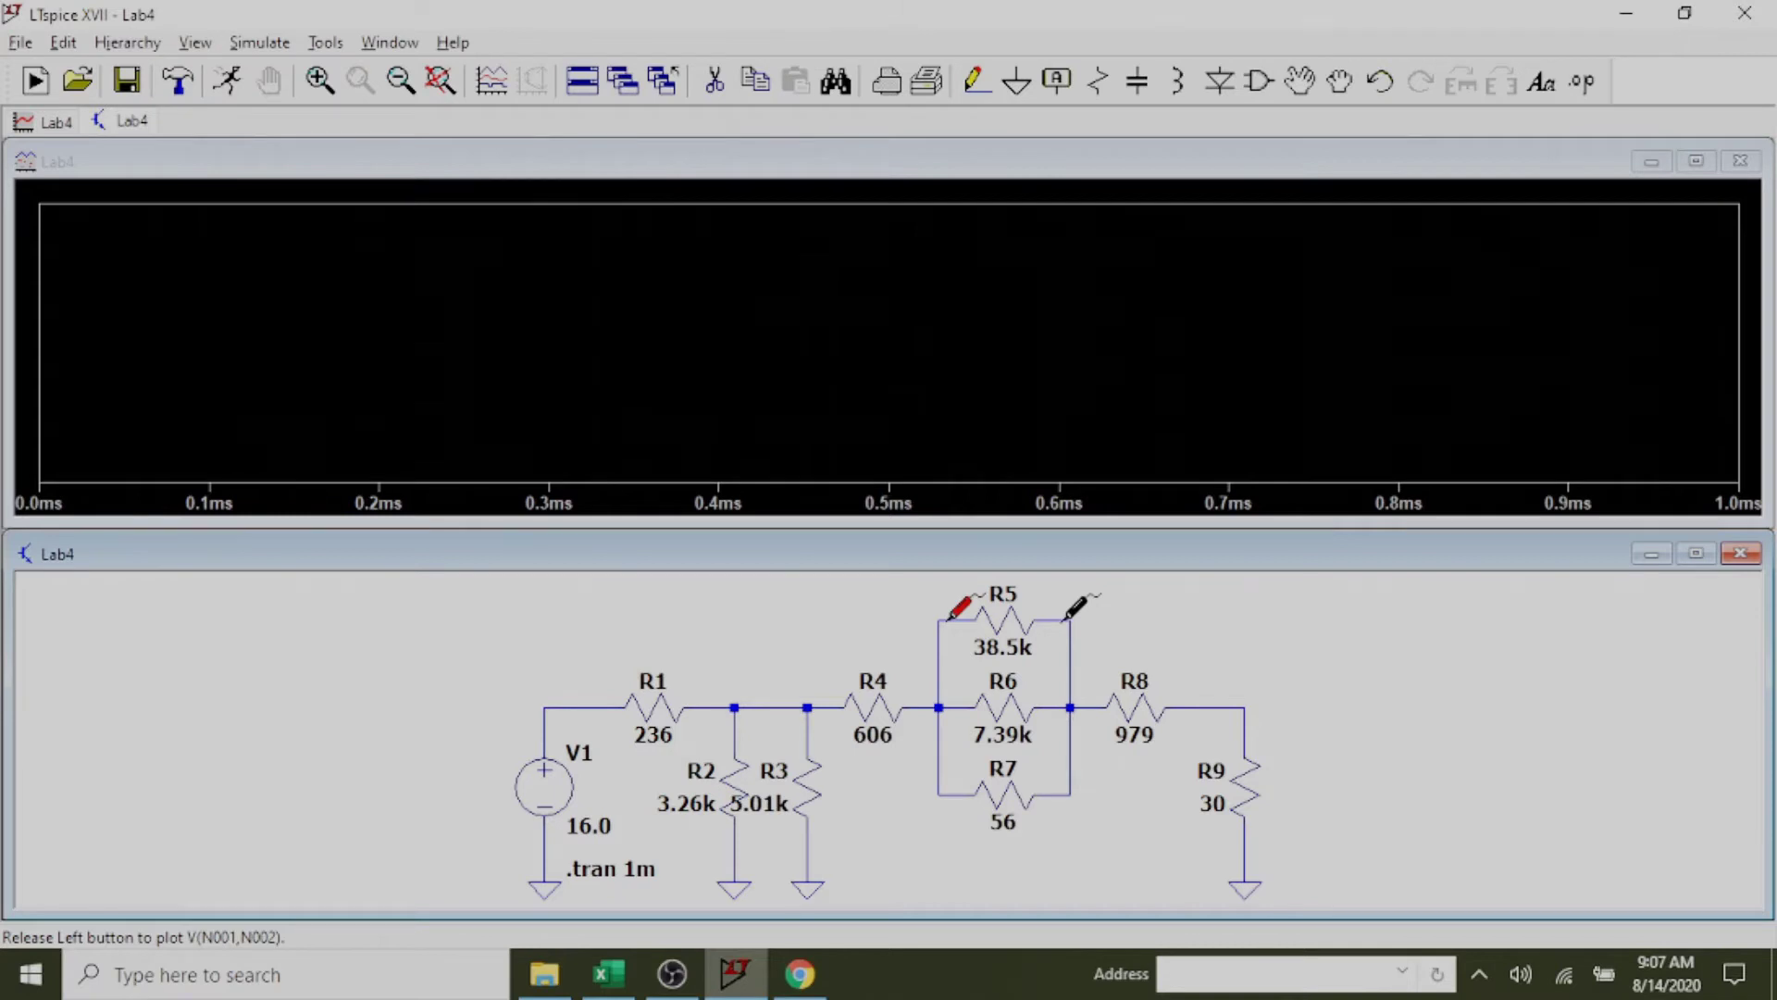
{"action": "left_click_drag", "start_coordinate": [1067, 619], "coordinate": [1069, 618]}
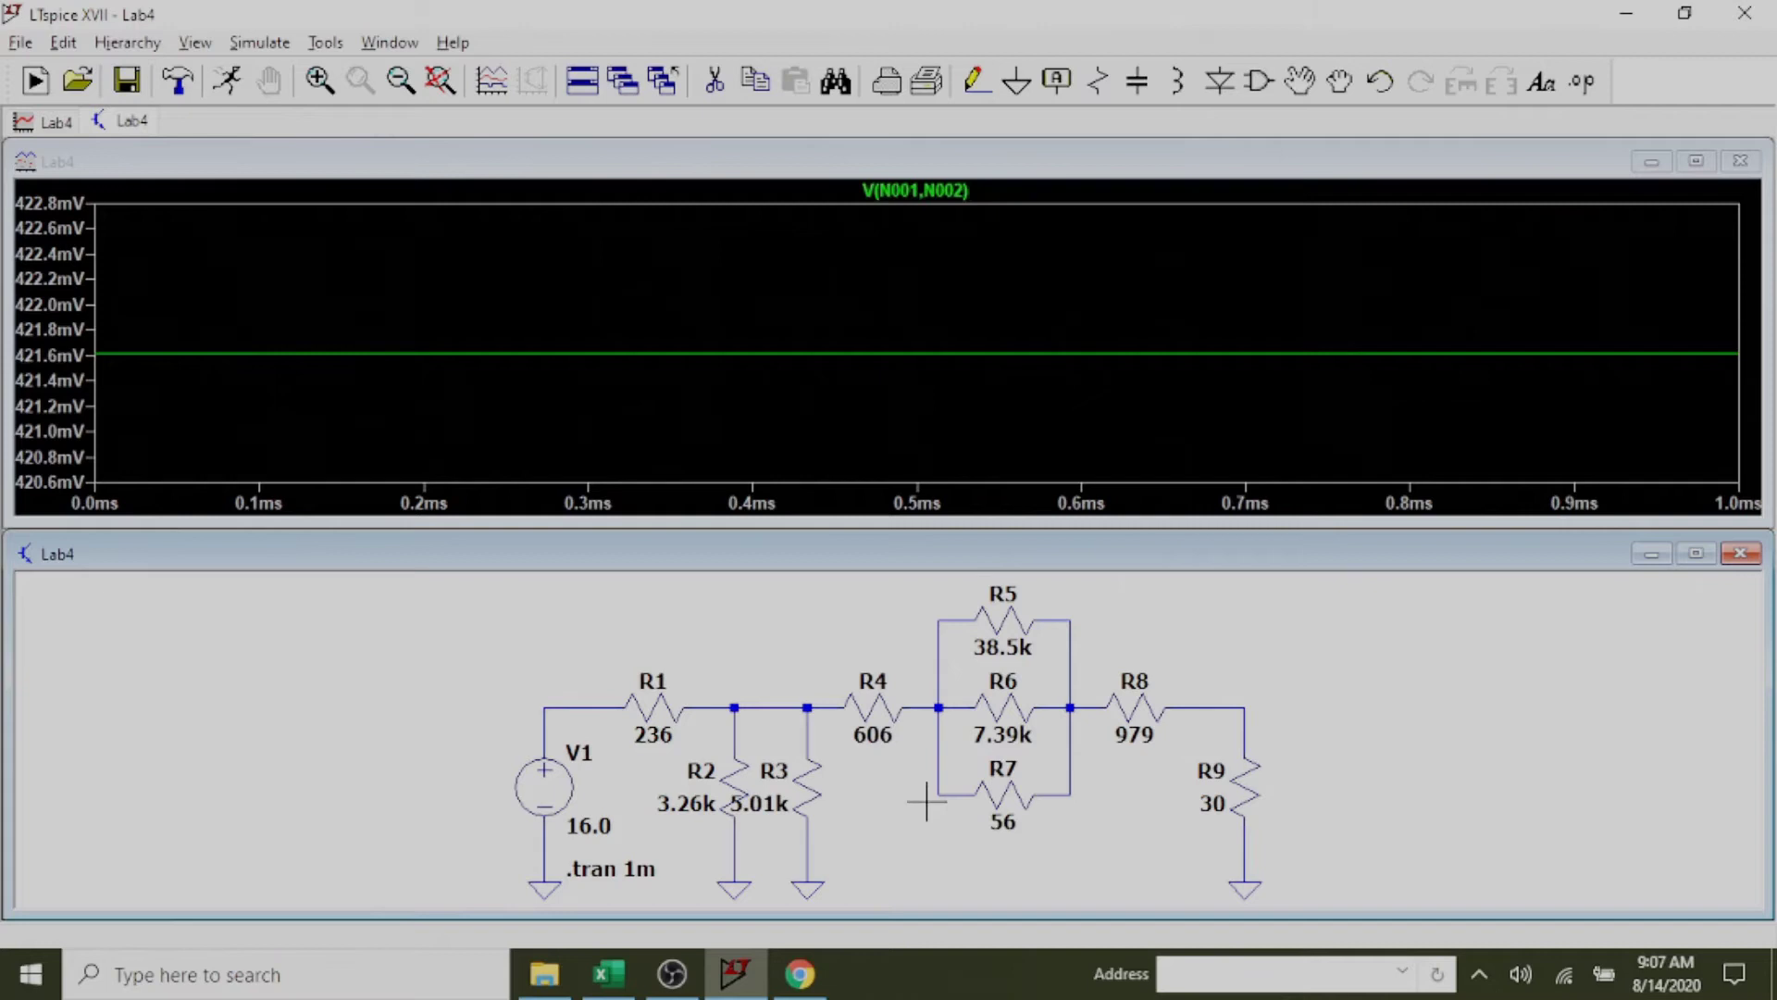
Enter 0.42 V for VR5 in cell B6 of the labDemo sheet.
{"action": "left_click", "coordinate": [606, 967]}
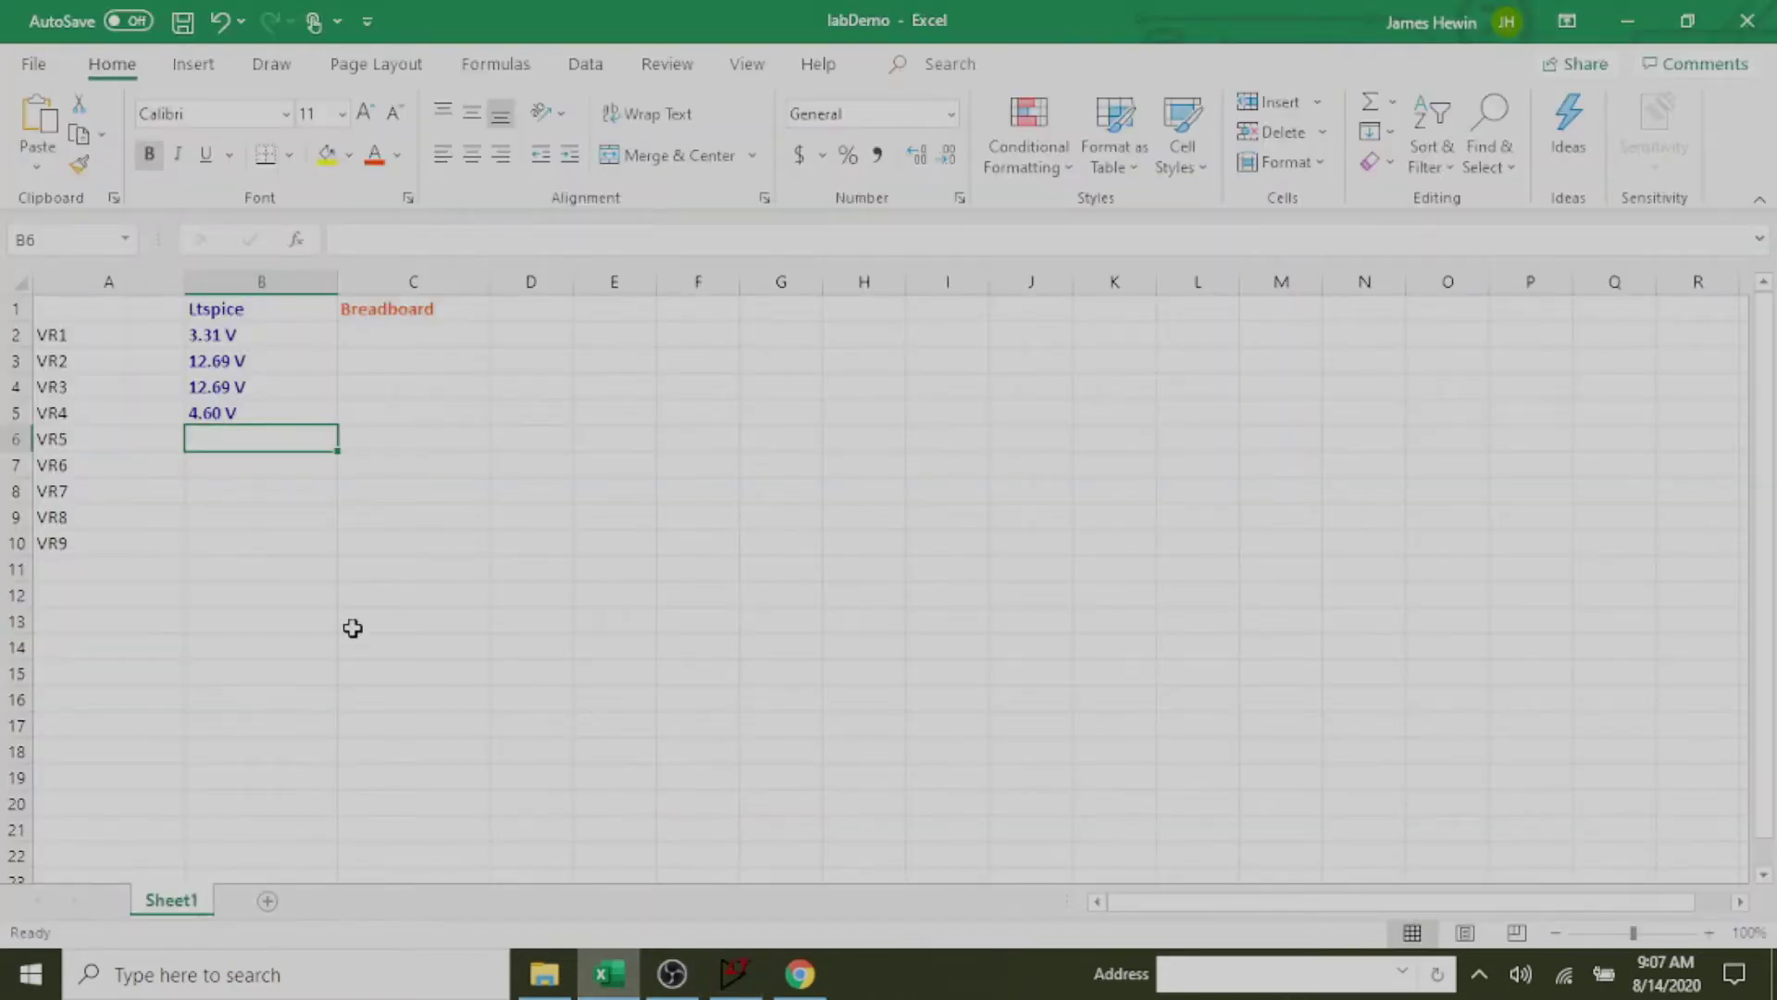
{"action": "type", "text": "0."}
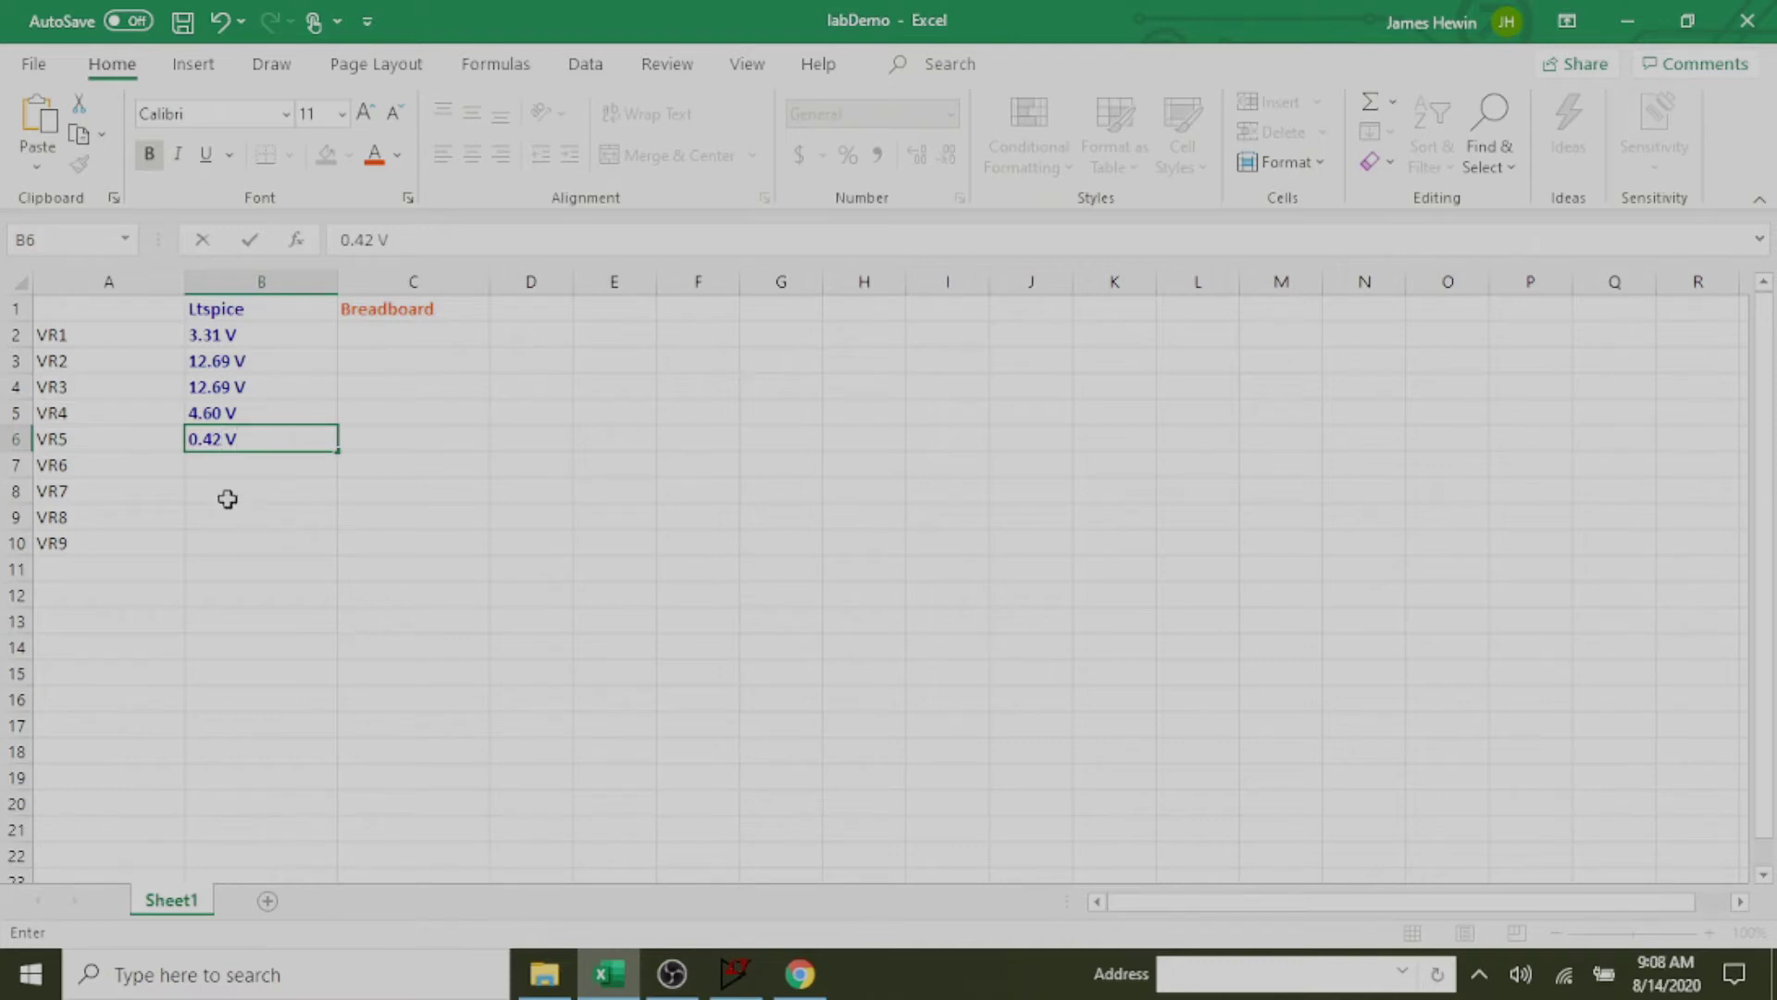
{"action": "type", "text": "42 V"}
{"action": "key", "text": "Return"}
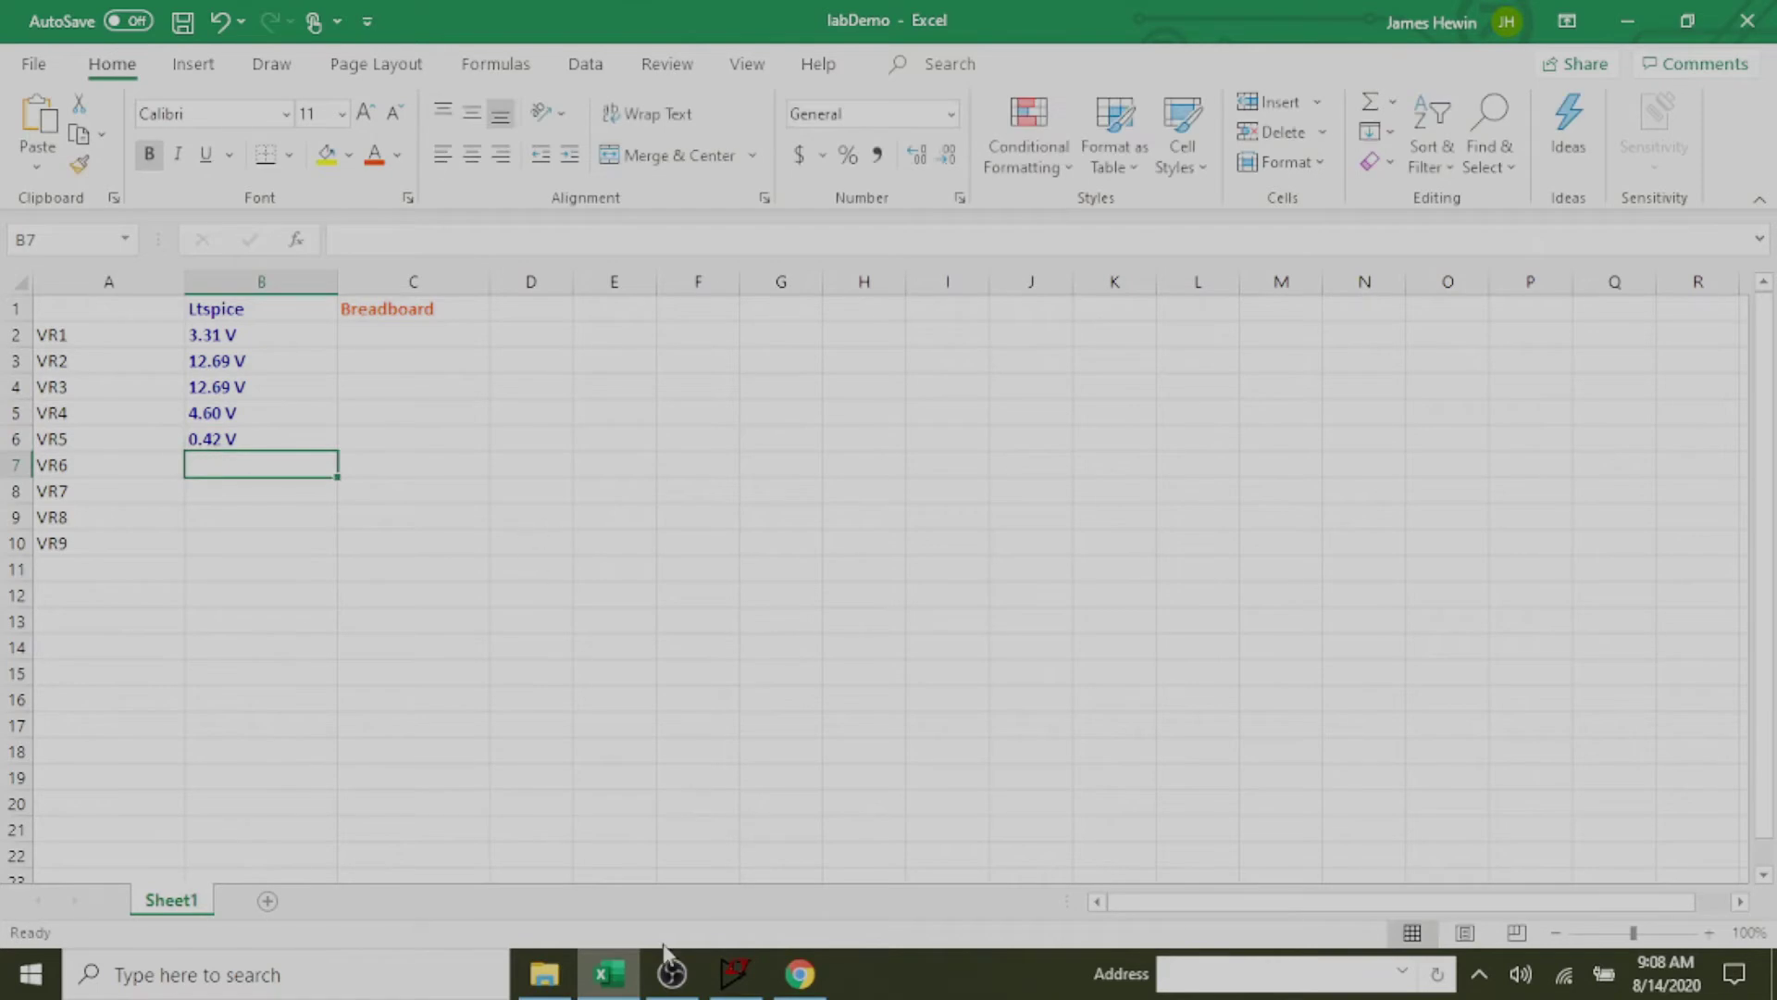
Replace the R5 trace with the voltage across R6, about 421.6 mV.
{"action": "left_click", "coordinate": [736, 974]}
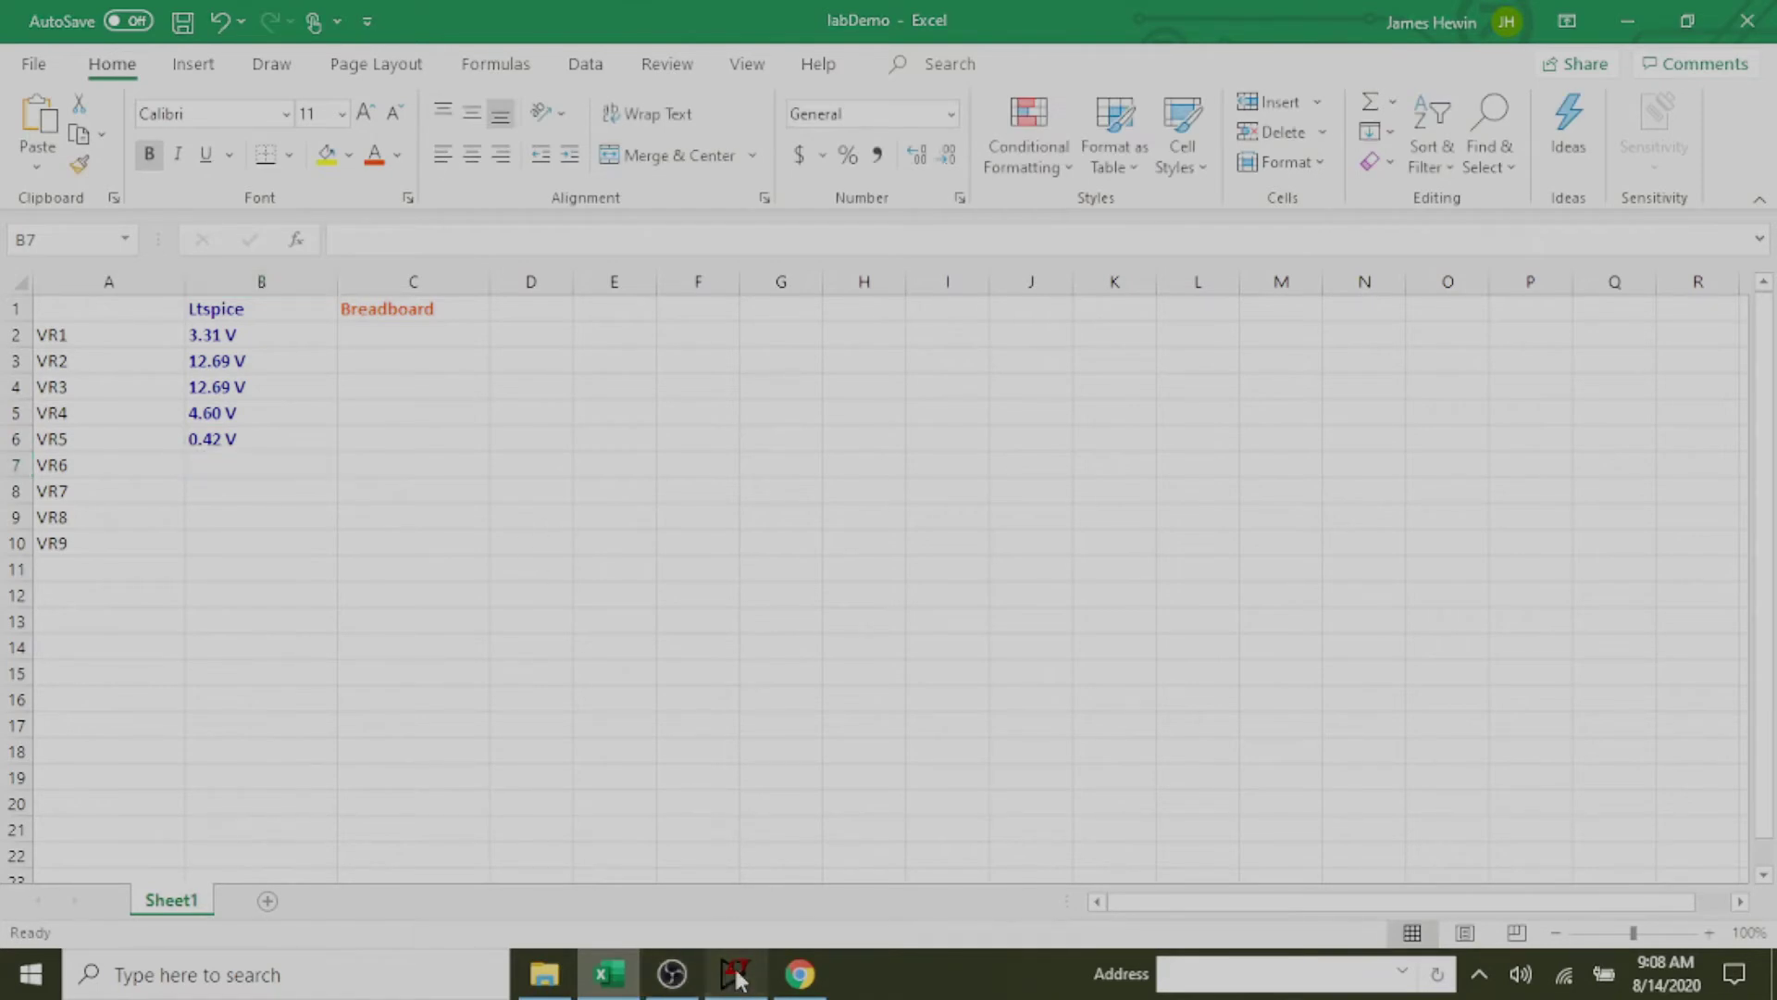
{"action": "left_click", "coordinate": [965, 276]}
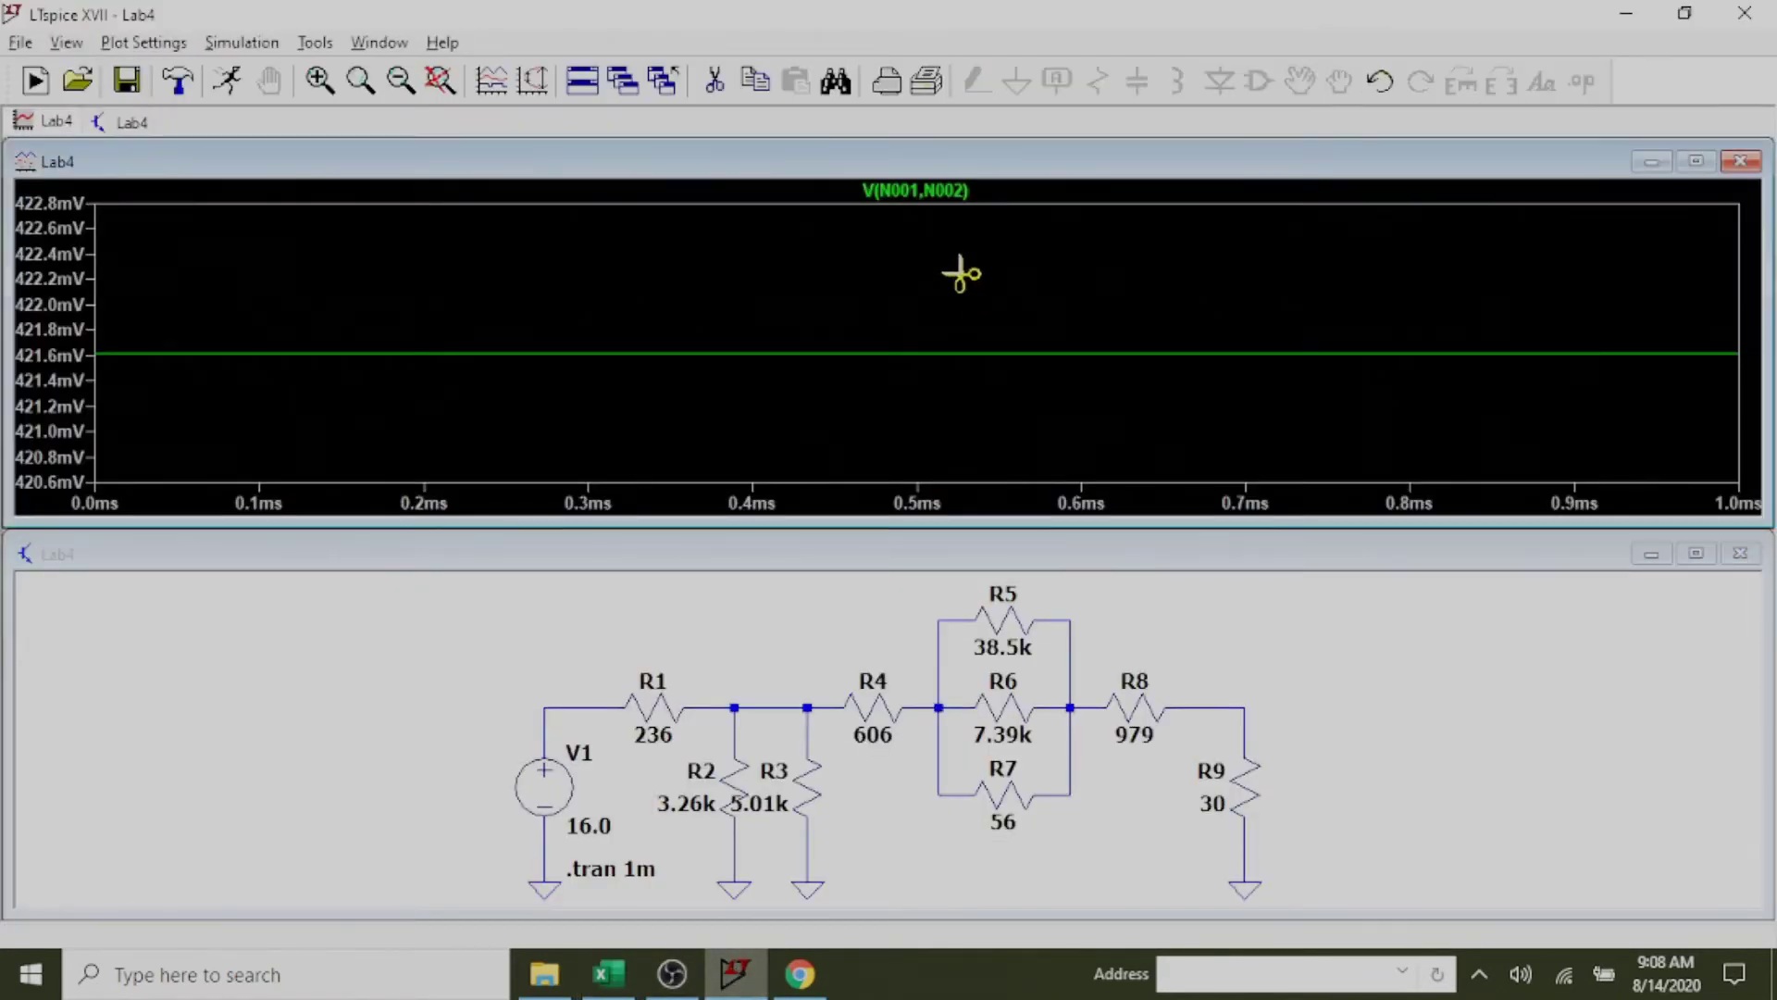
{"action": "left_click", "coordinate": [924, 192]}
{"action": "left_click", "coordinate": [1320, 648]}
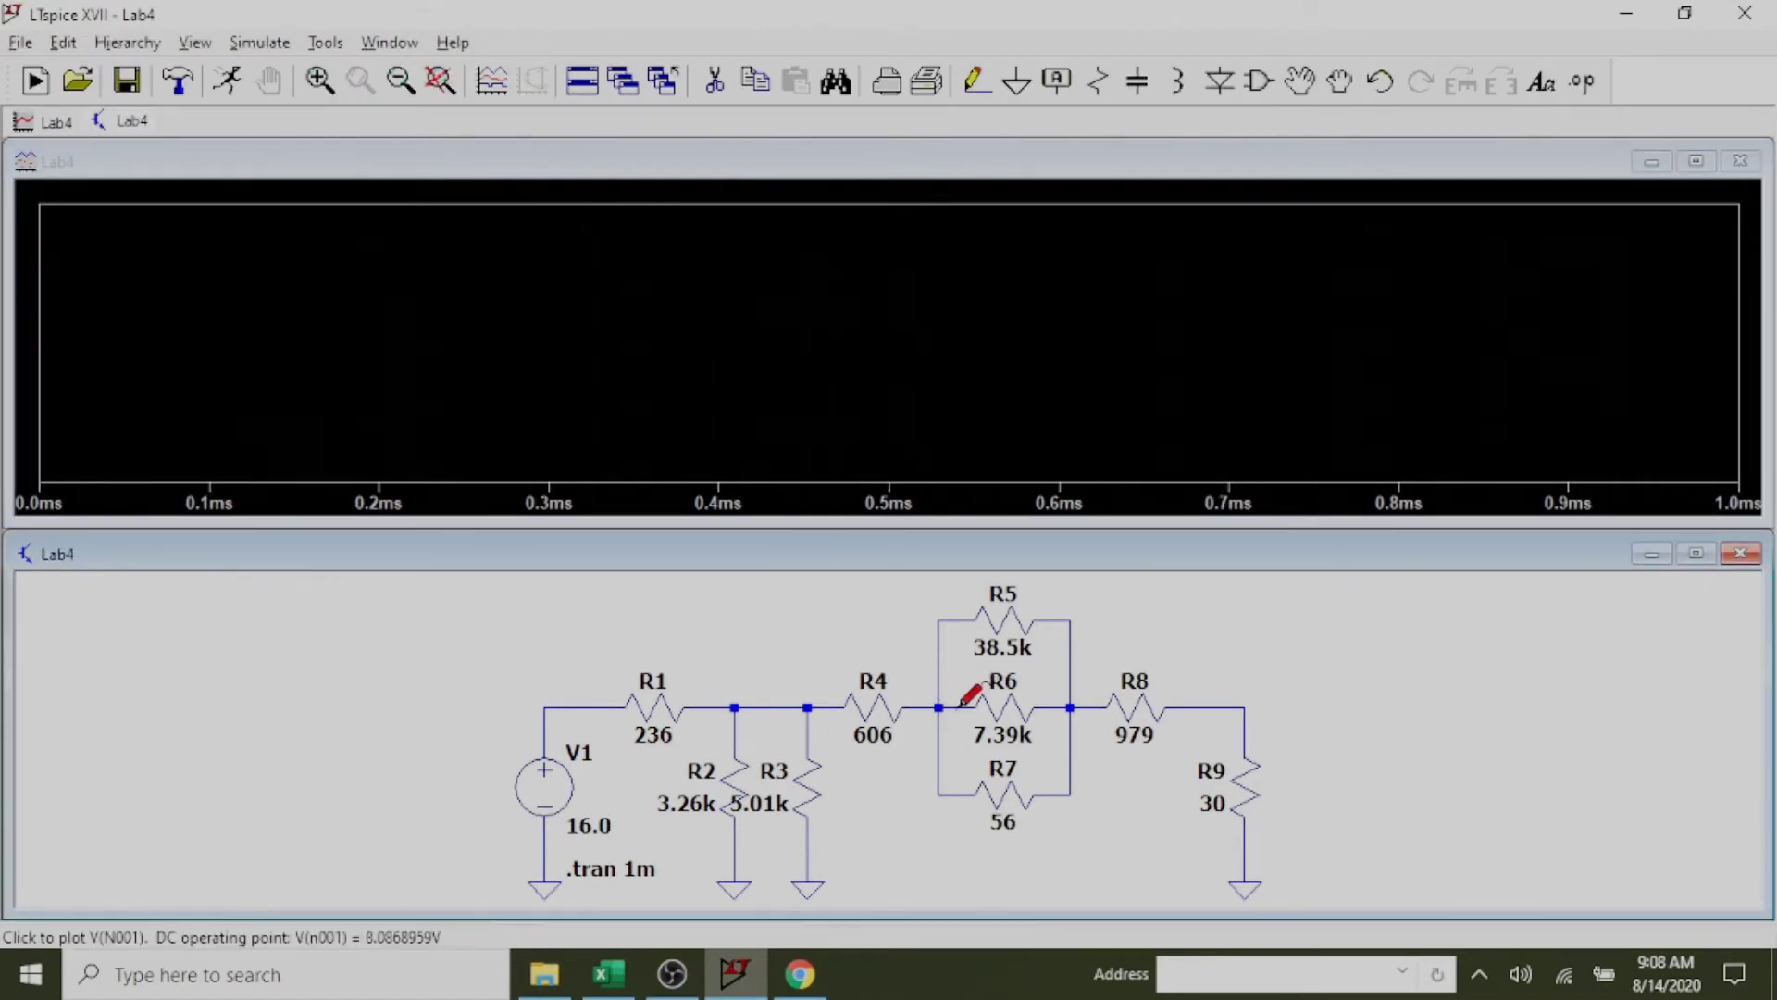
{"action": "left_click_drag", "start_coordinate": [961, 706], "coordinate": [1069, 707]}
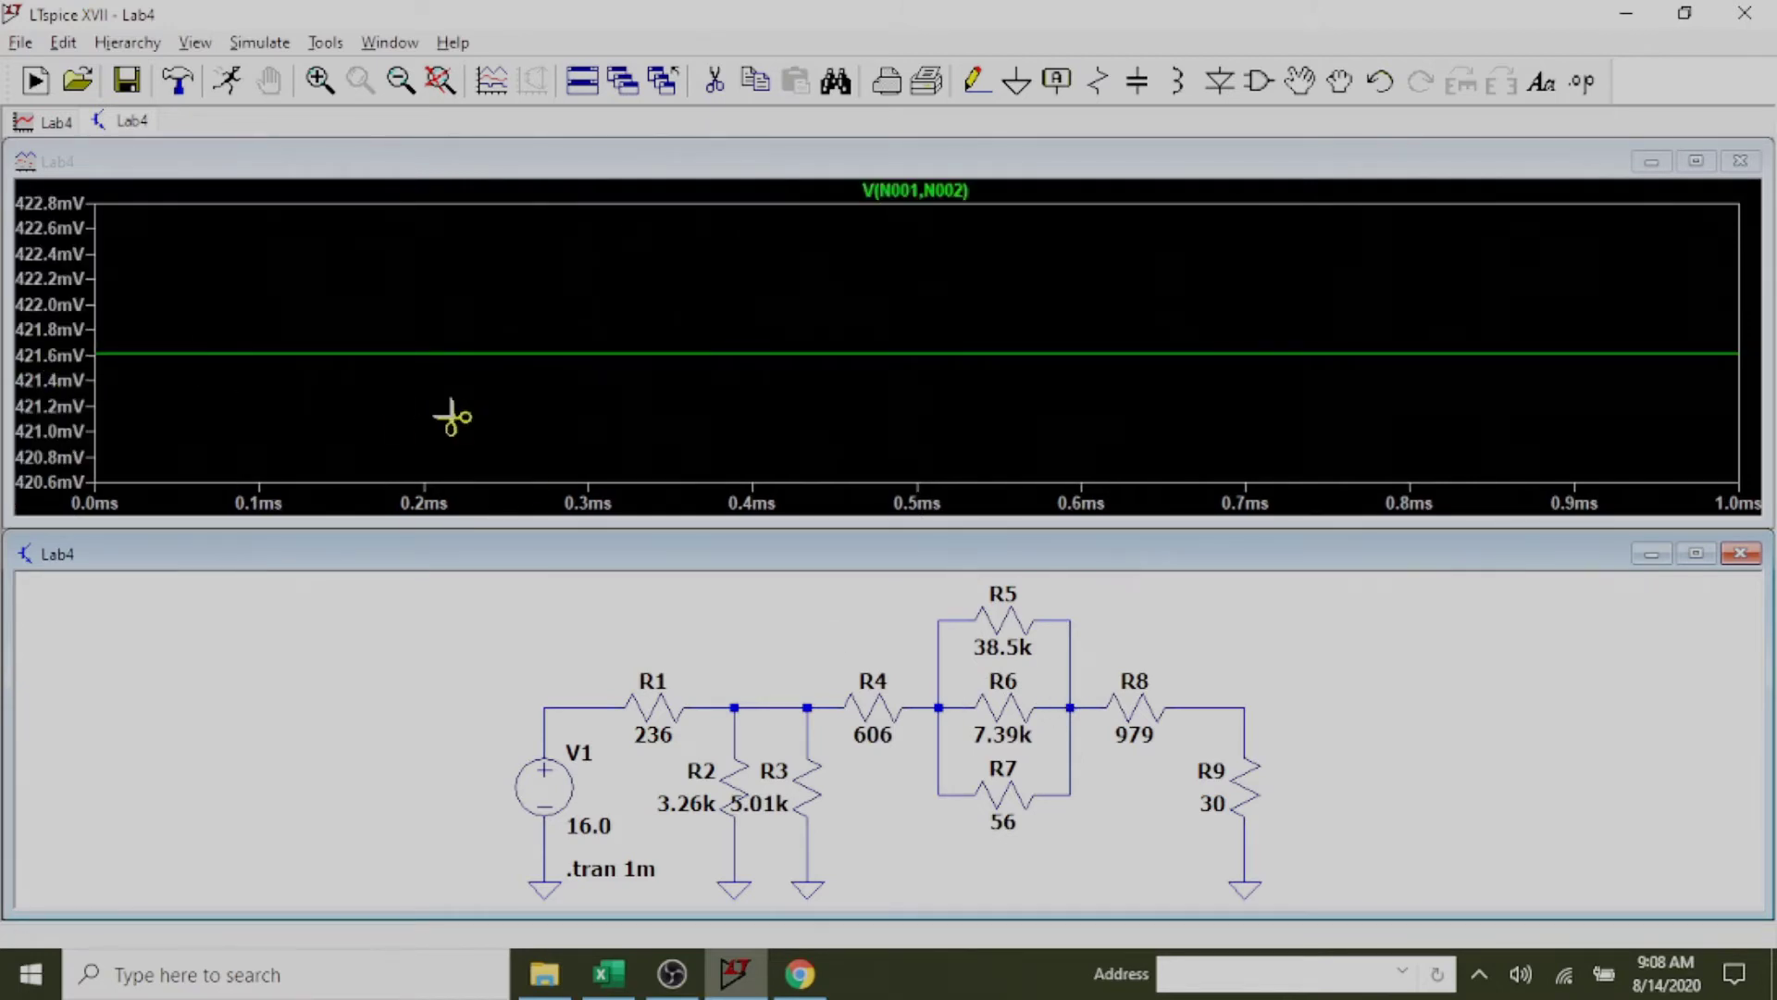
Record 0.42 V for VR6 in cell B7 of labDemo.
{"action": "left_click", "coordinate": [608, 974]}
{"action": "type", "text": "0.42 V"}
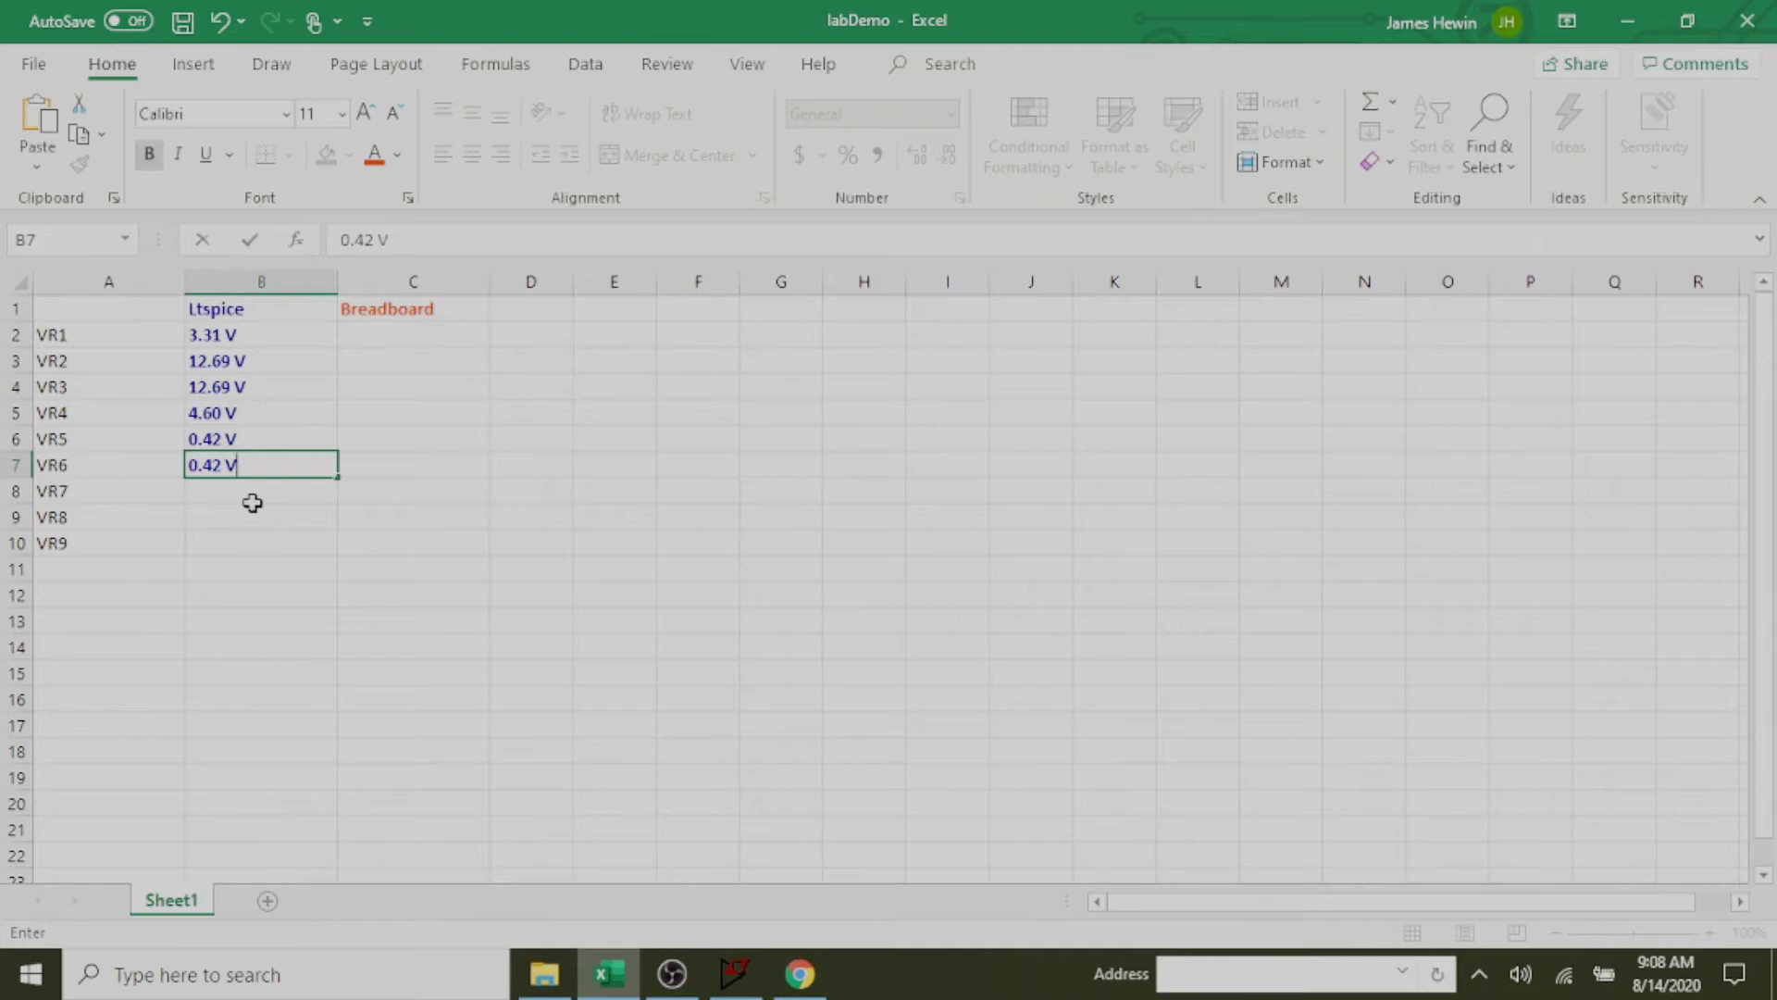
{"action": "left_click", "coordinate": [220, 499]}
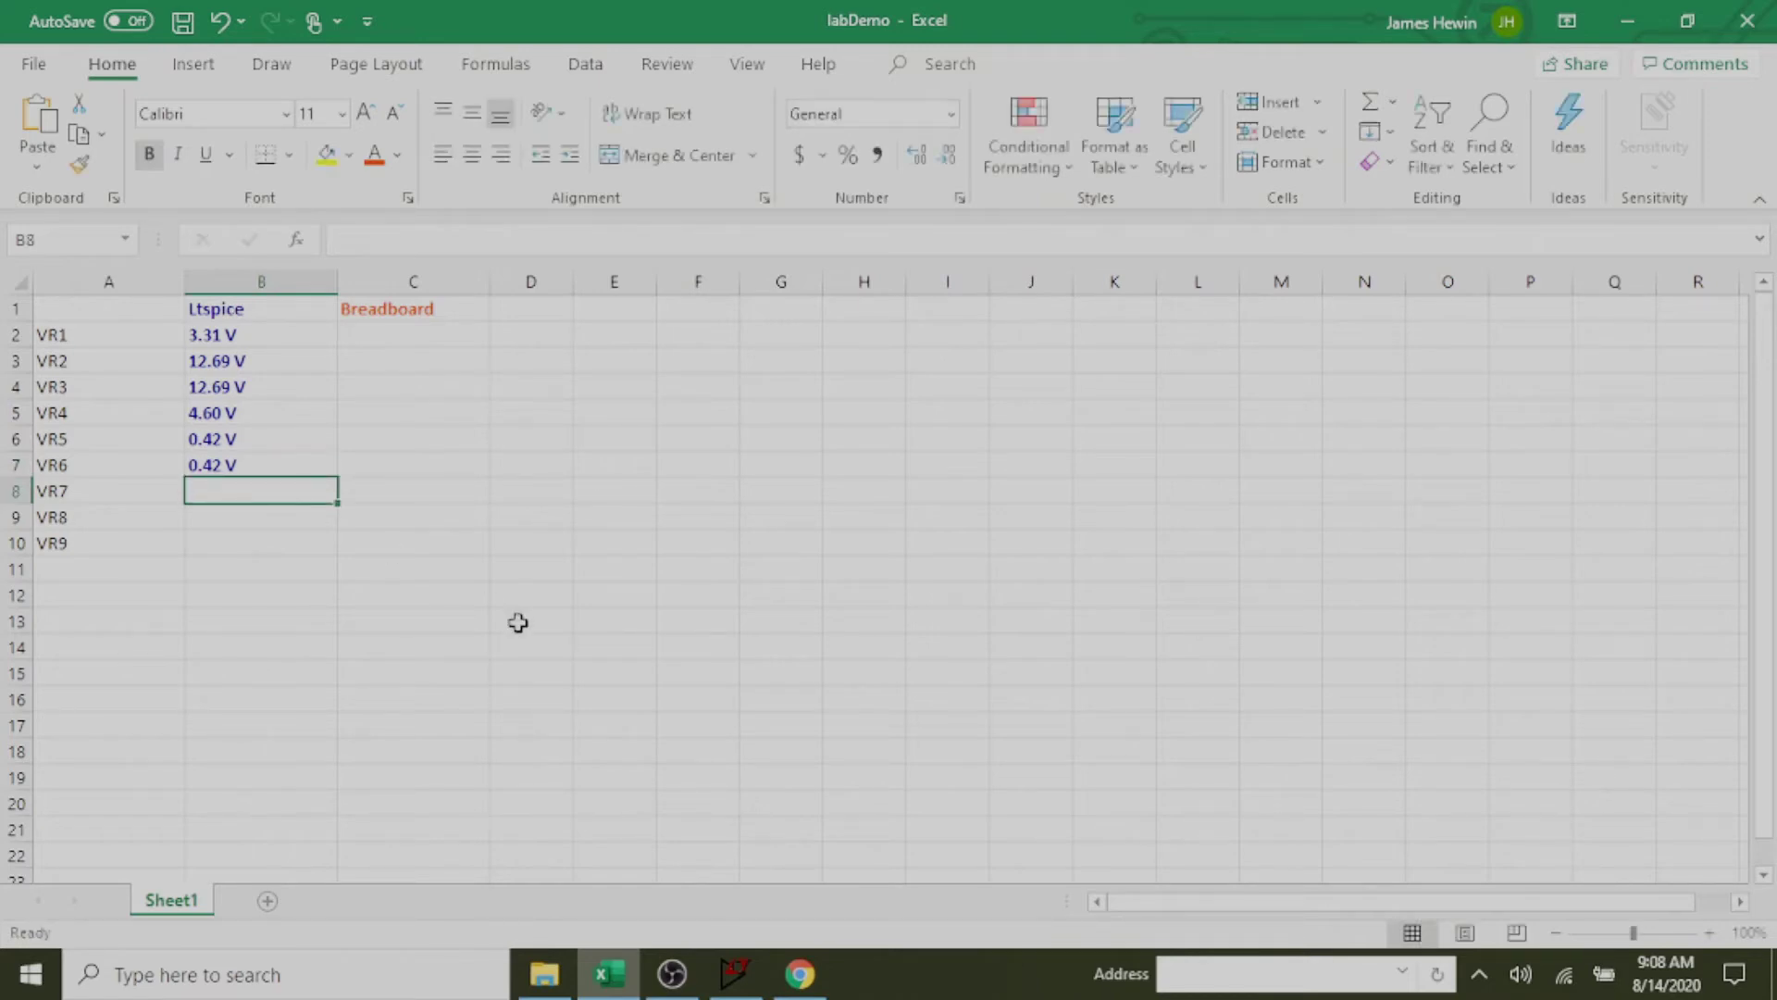
{"action": "left_click", "coordinate": [734, 970]}
Swap the old trace for V(N001,N002) across R7, reading about 421.6 mV.
{"action": "left_click", "coordinate": [861, 286]}
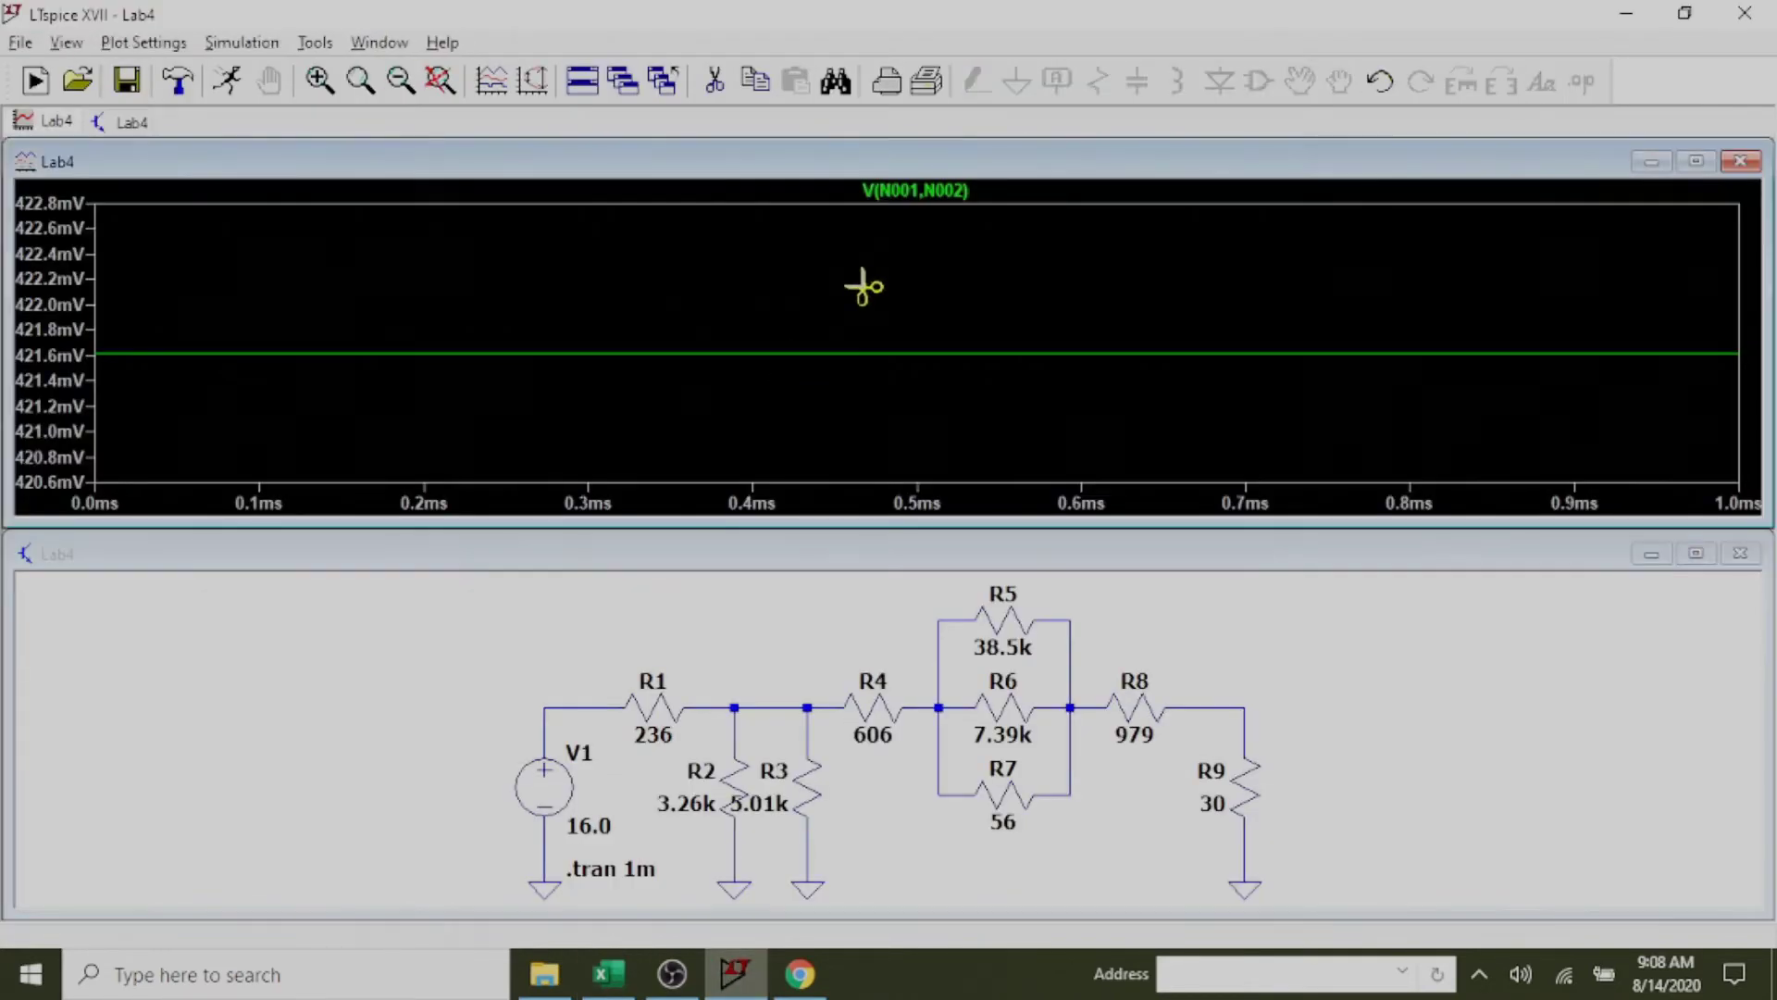
{"action": "left_click", "coordinate": [905, 211]}
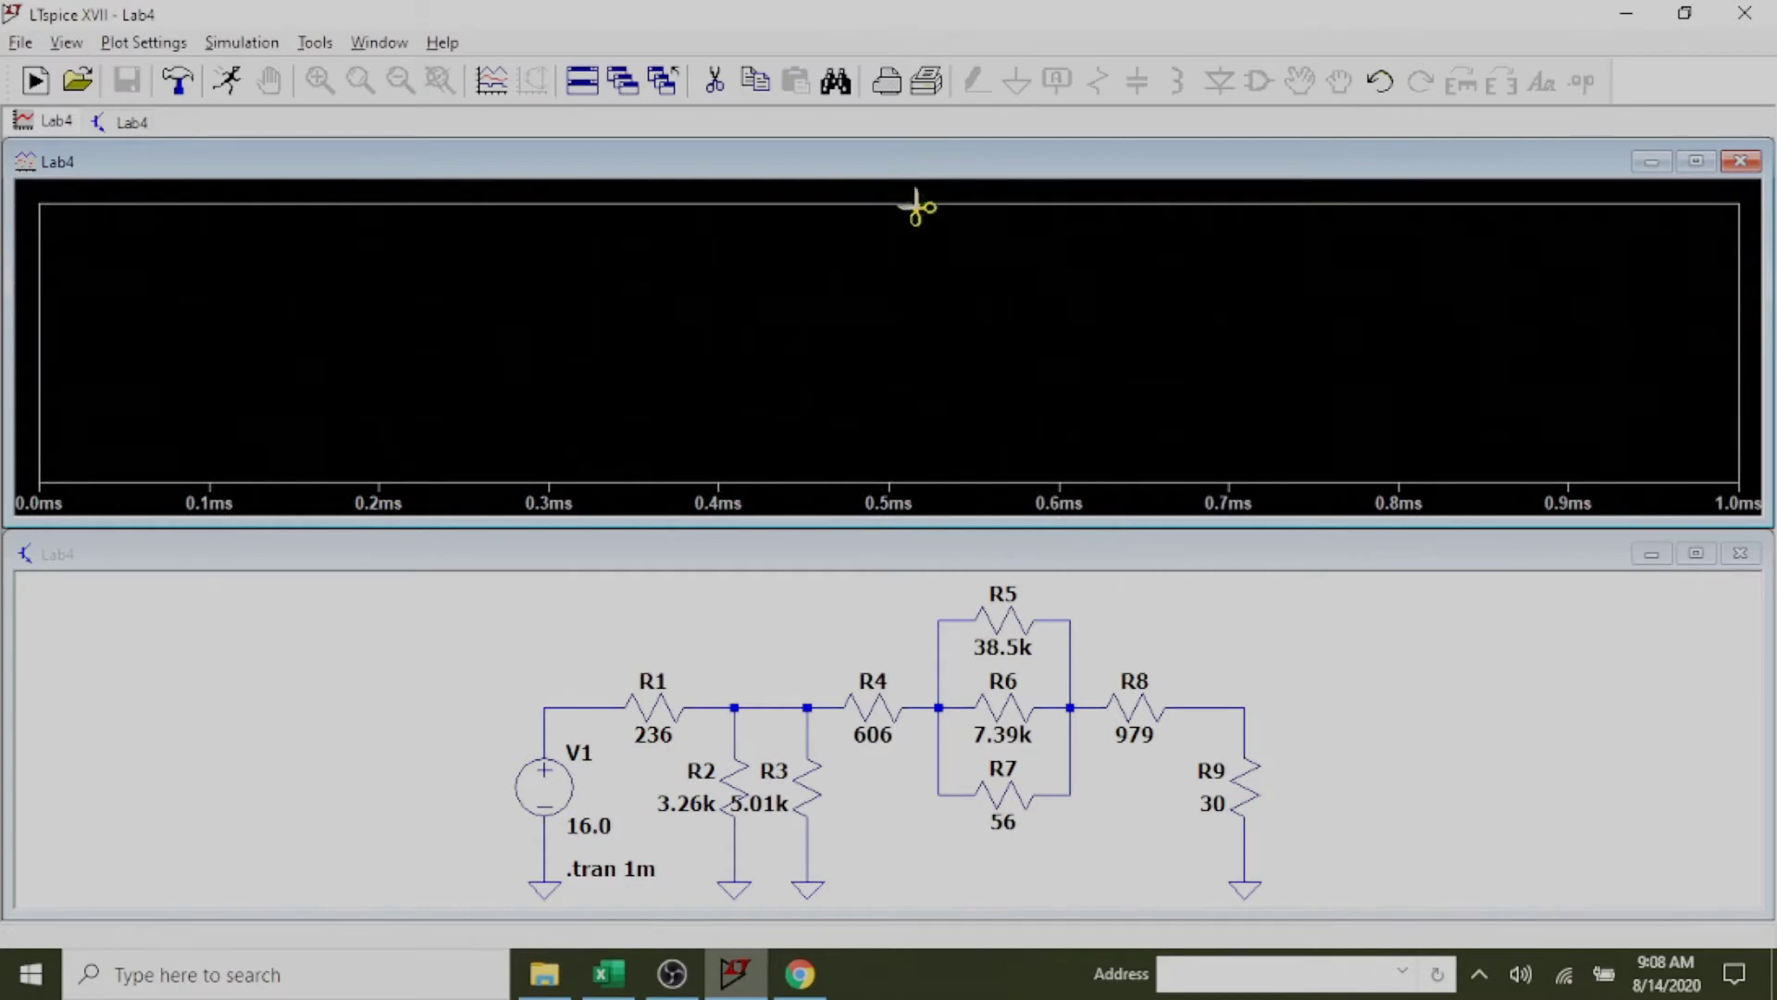
{"action": "left_click", "coordinate": [1289, 665]}
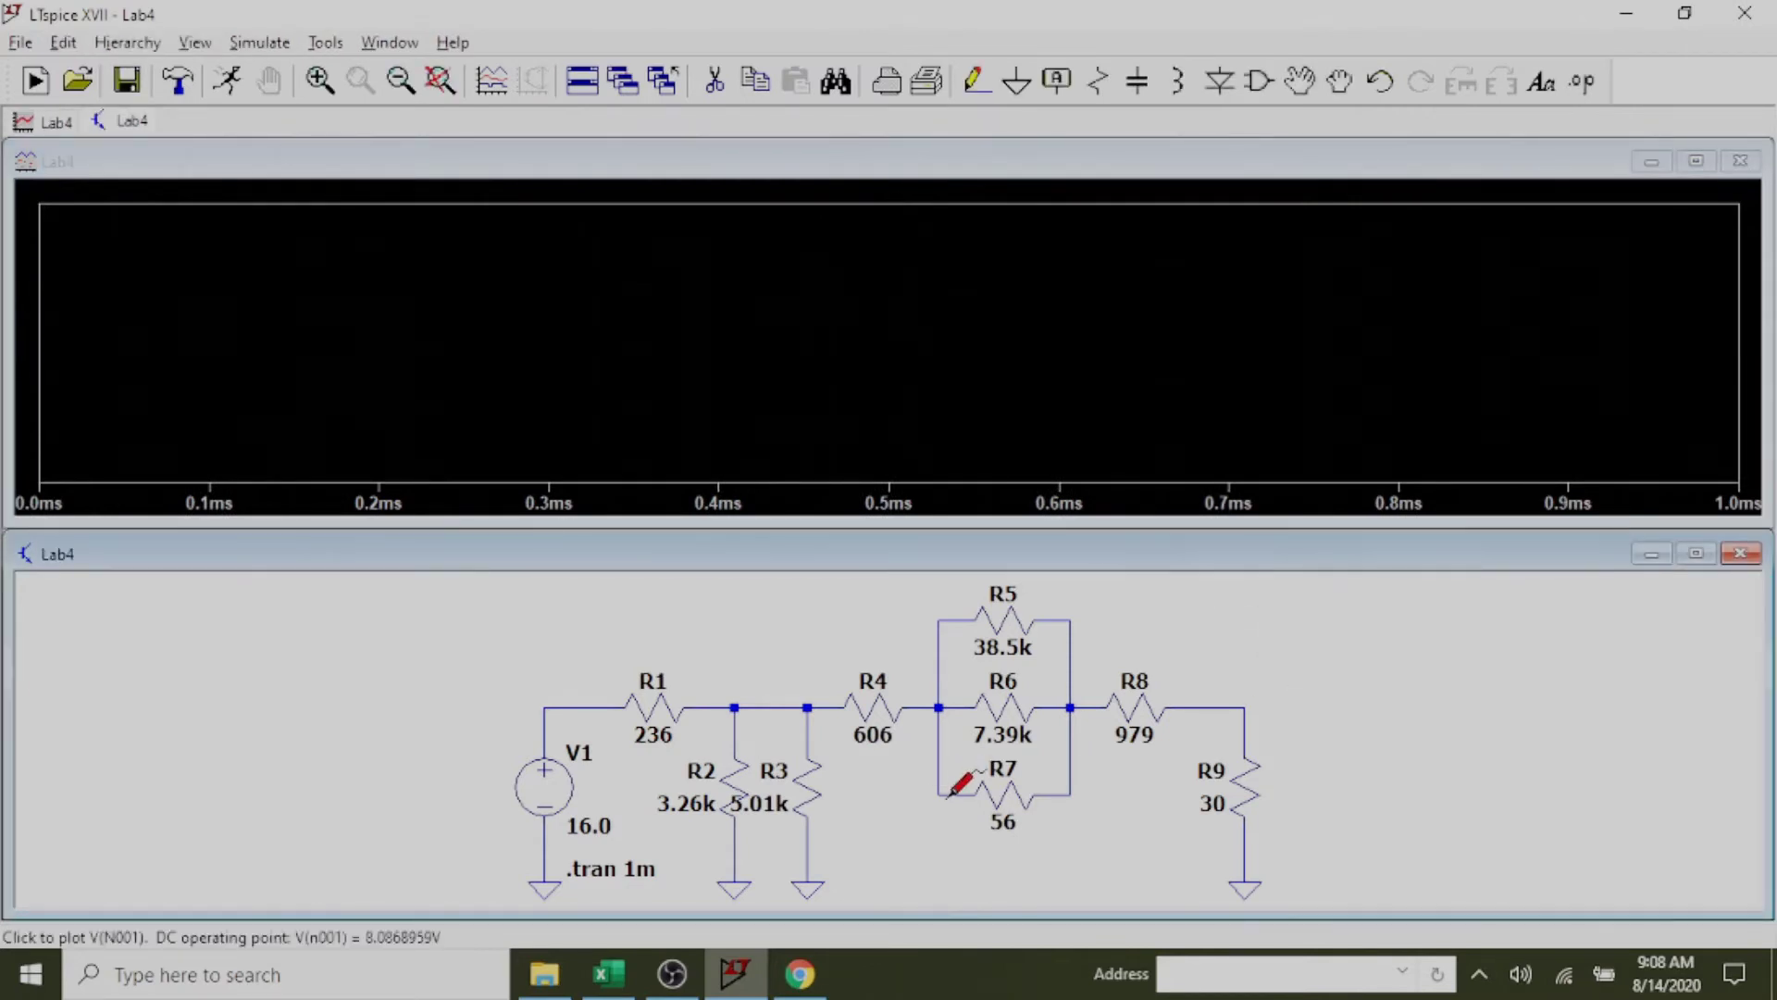
{"action": "left_click_drag", "start_coordinate": [948, 791], "coordinate": [1072, 791]}
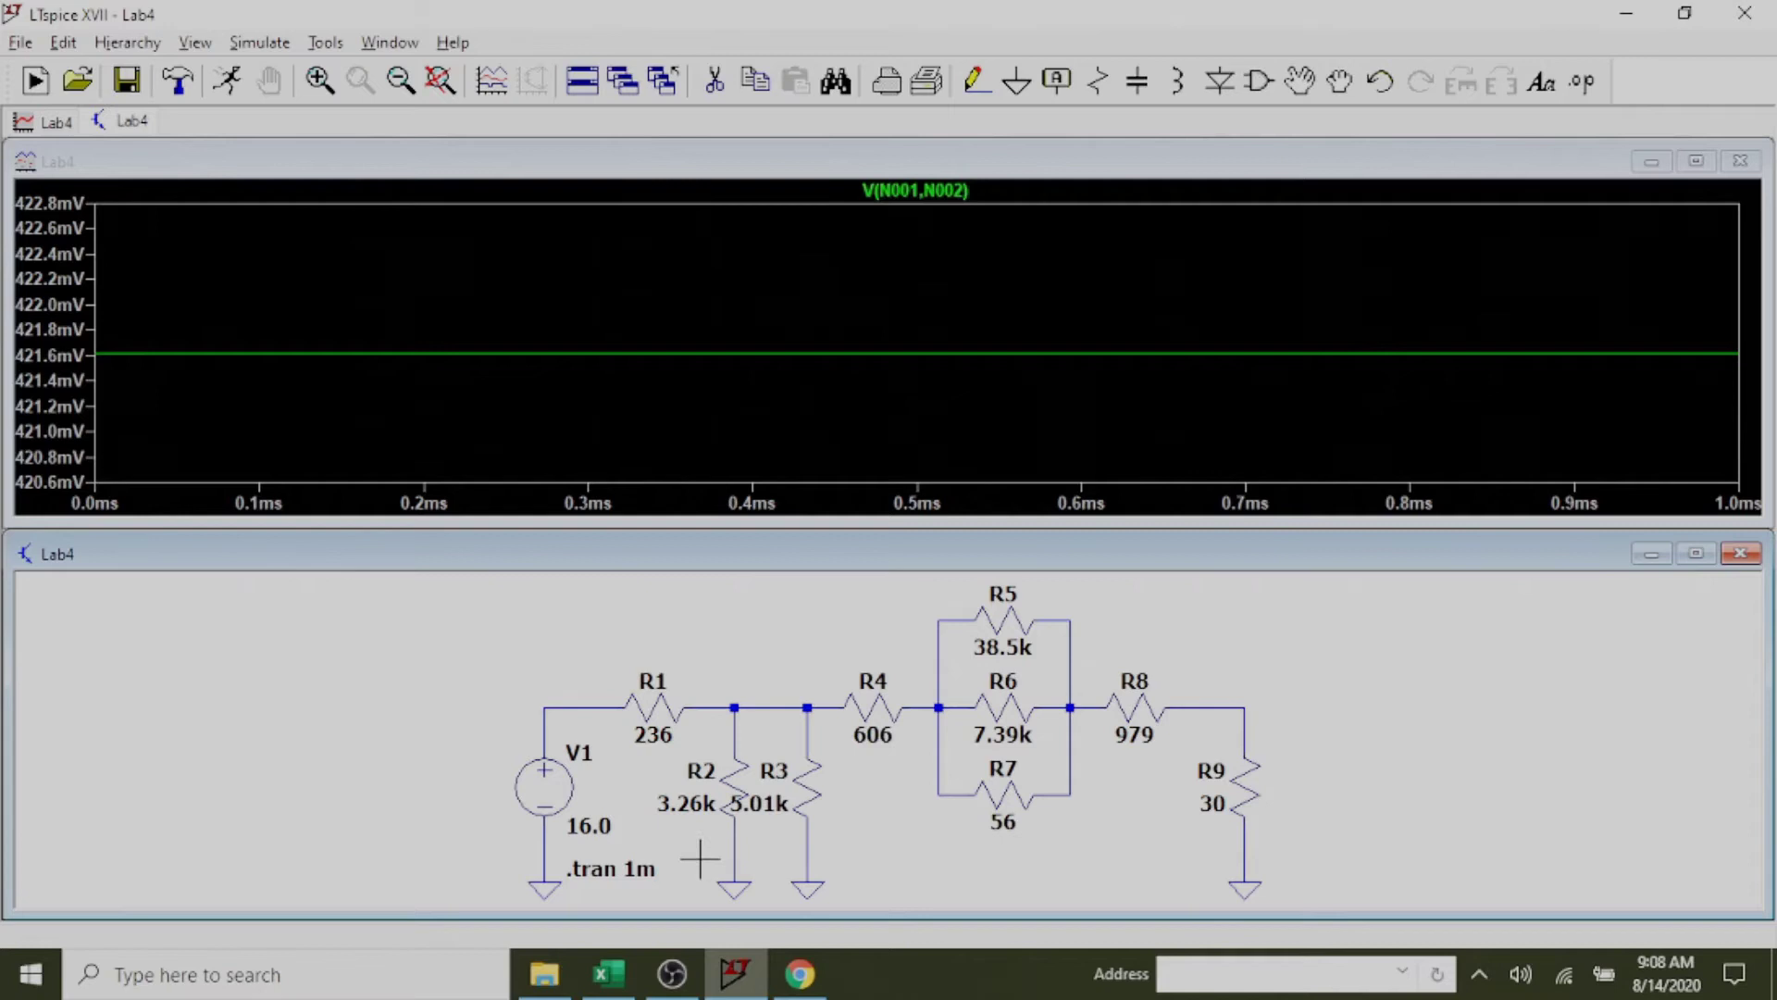
{"action": "left_click", "coordinate": [608, 974]}
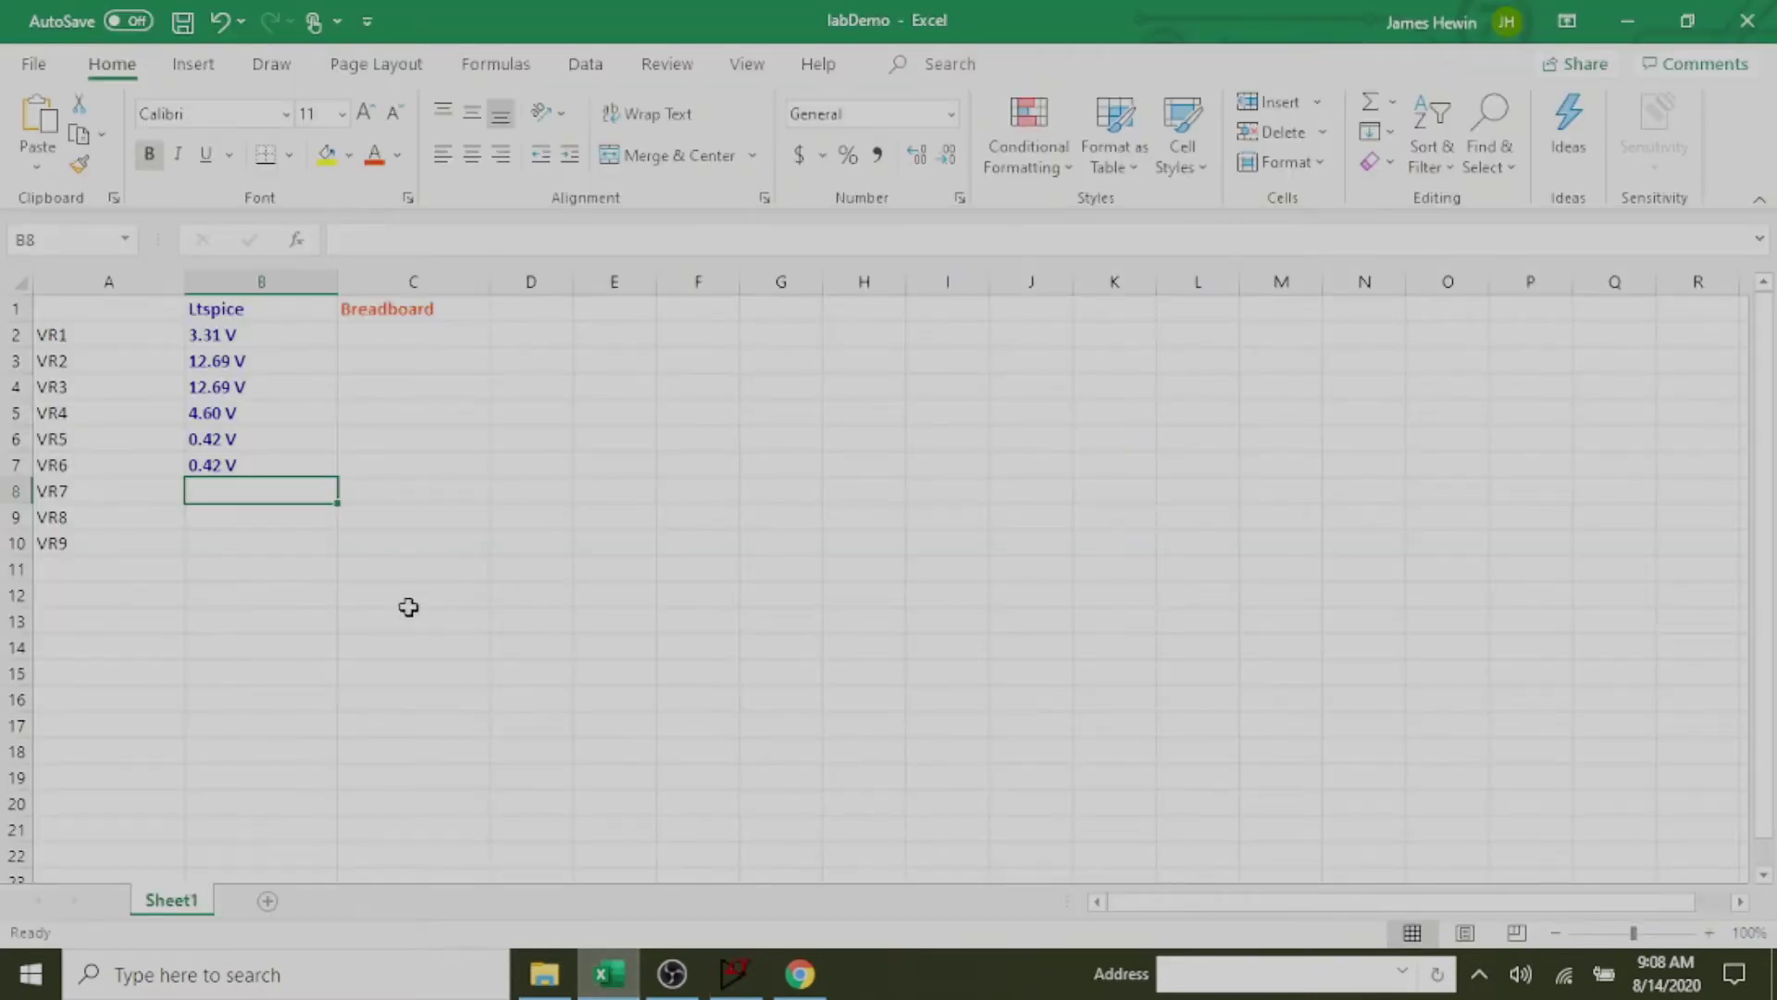
Enter 0.42 V for VR7 in cell B8.
{"action": "type", "text": "0.42 V"}
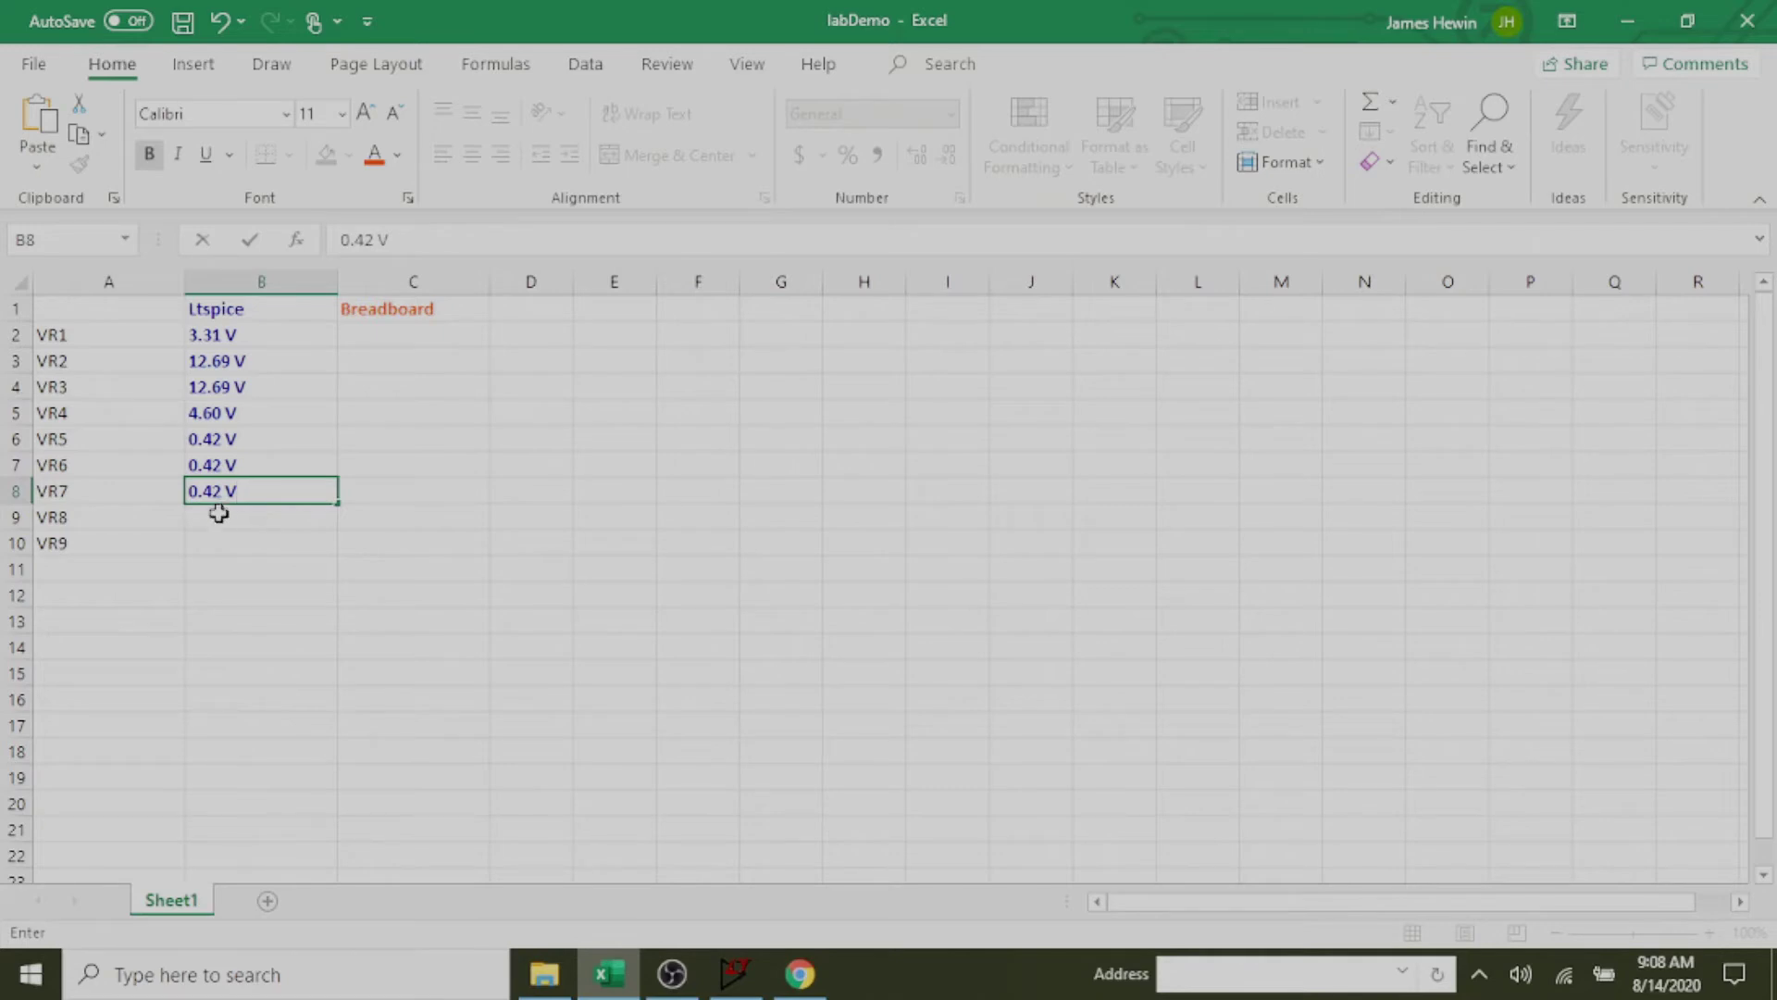
{"action": "key", "text": "Return"}
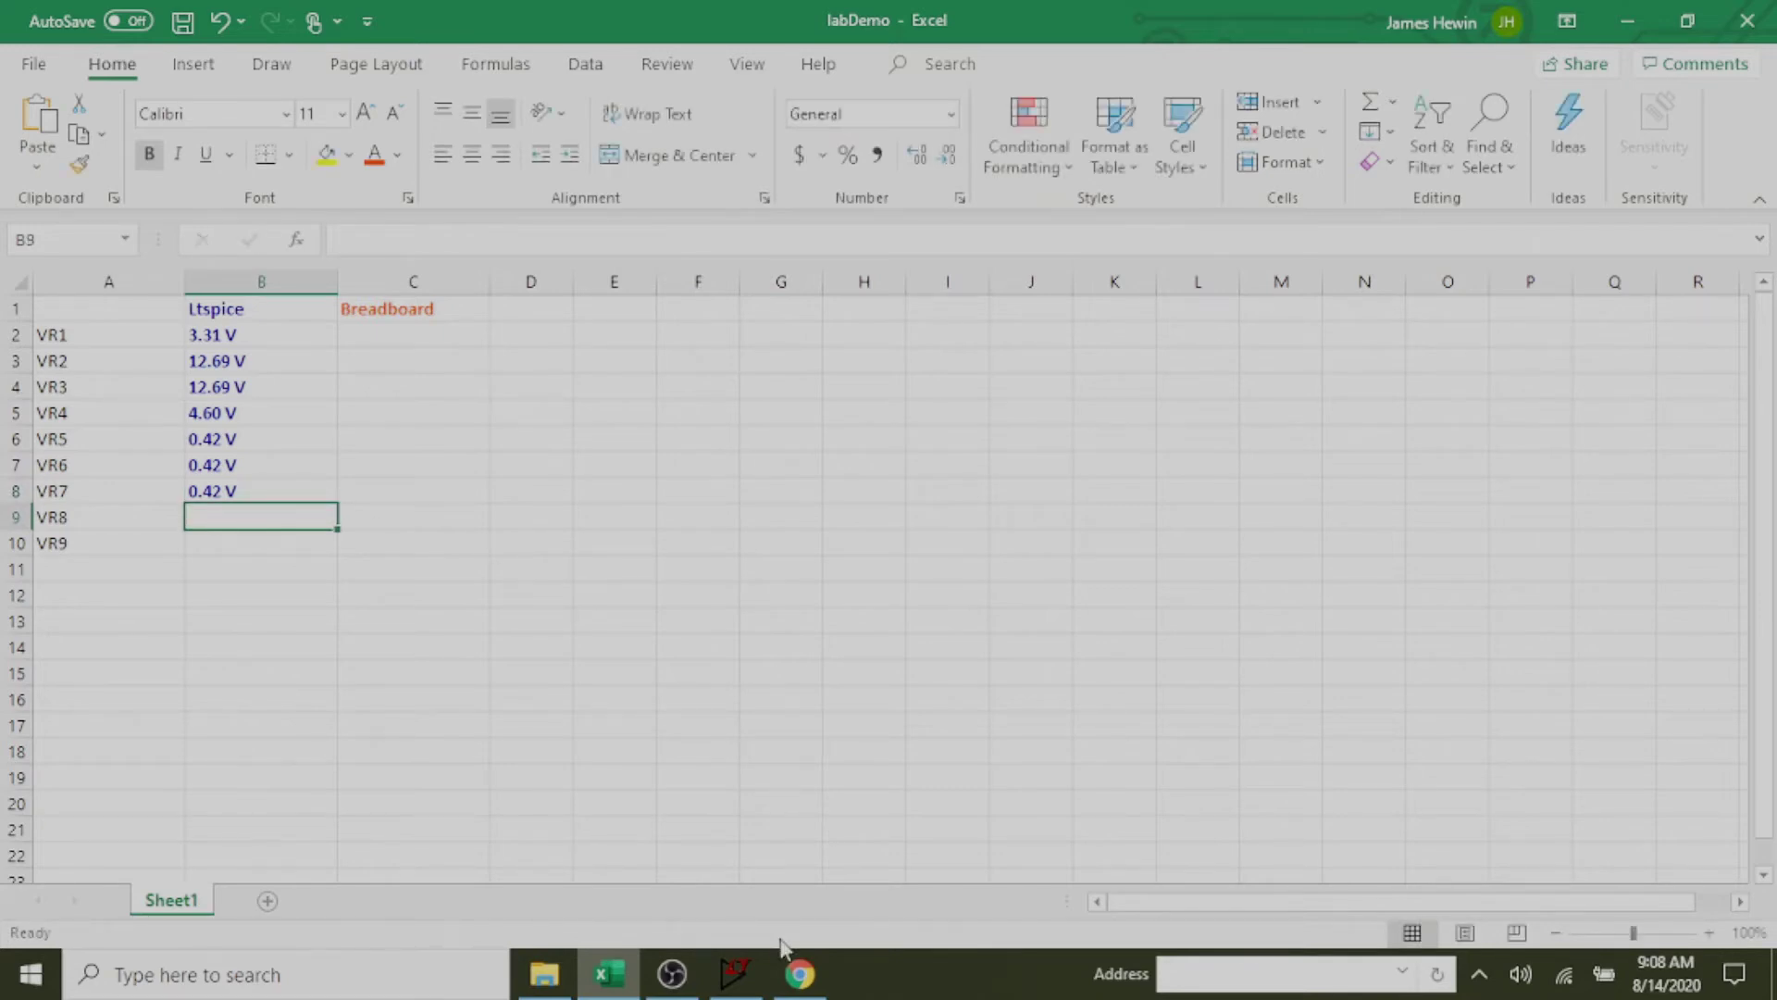
Replace the trace with the R8 voltage V(N002,N005), about 7.437 V.
{"action": "left_click", "coordinate": [737, 974]}
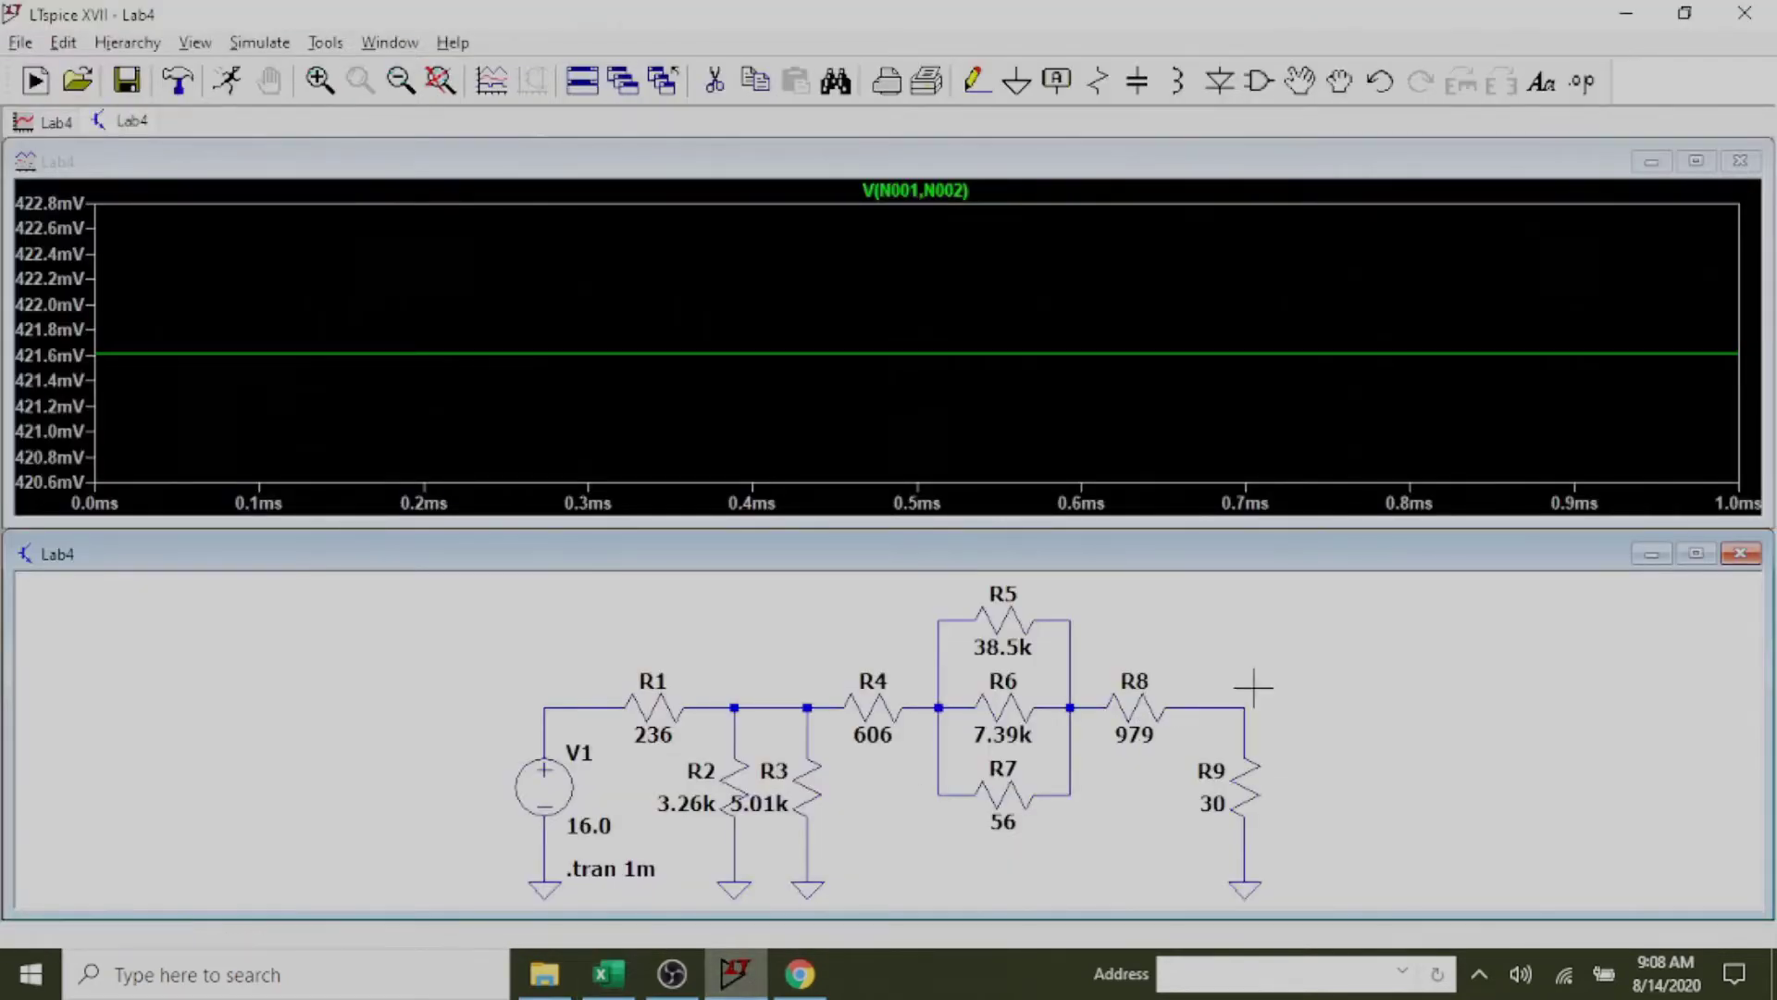
{"action": "left_click", "coordinate": [1168, 307]}
{"action": "key", "text": "F5"}
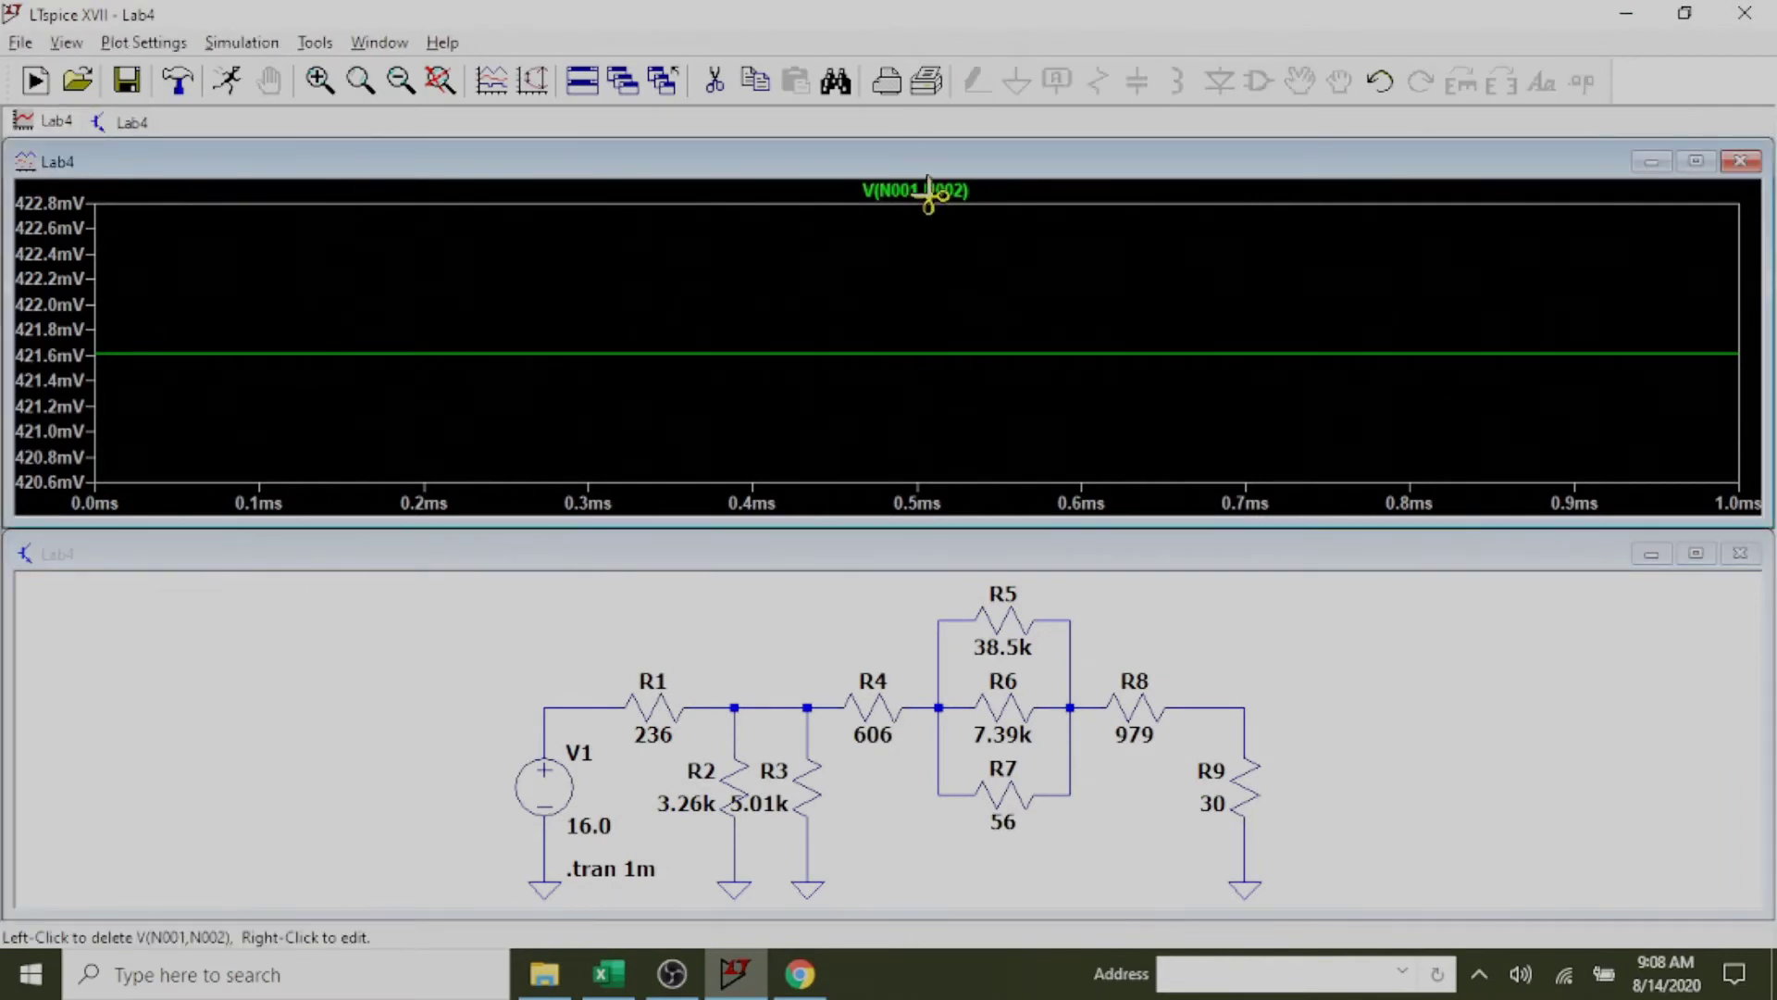
{"action": "left_click", "coordinate": [928, 195]}
{"action": "left_click", "coordinate": [1367, 635]}
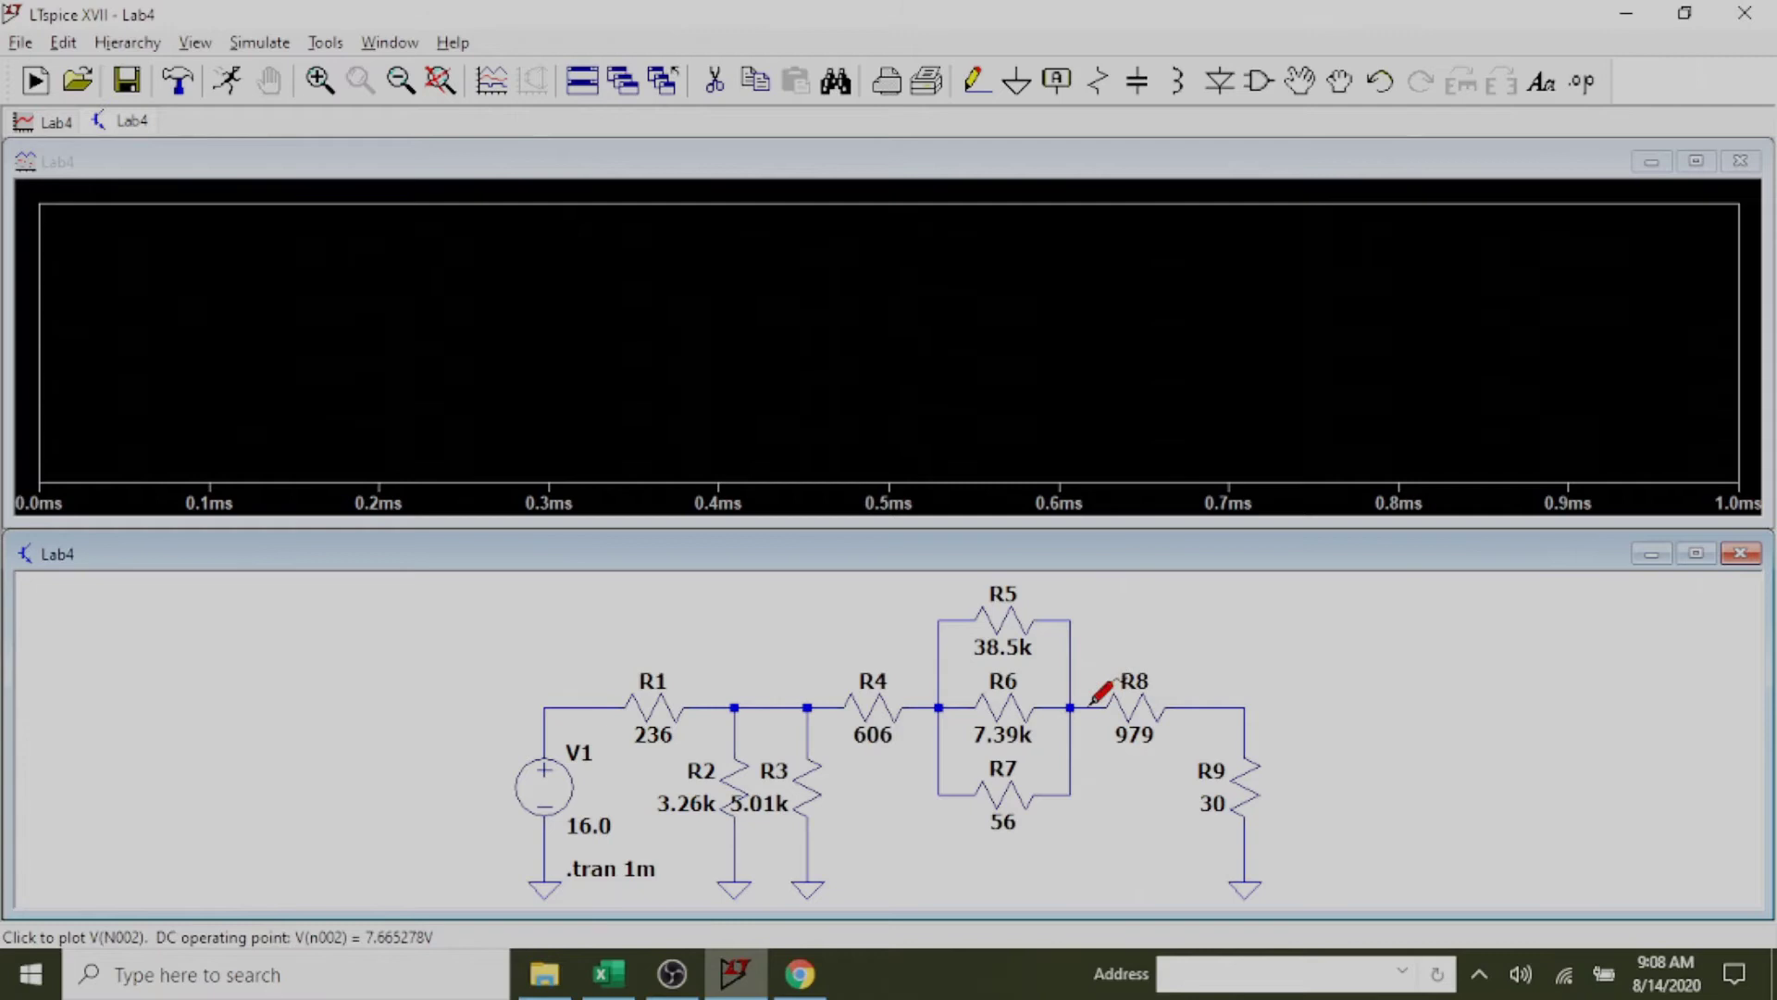
{"action": "left_click_drag", "start_coordinate": [1093, 703], "coordinate": [1190, 708]}
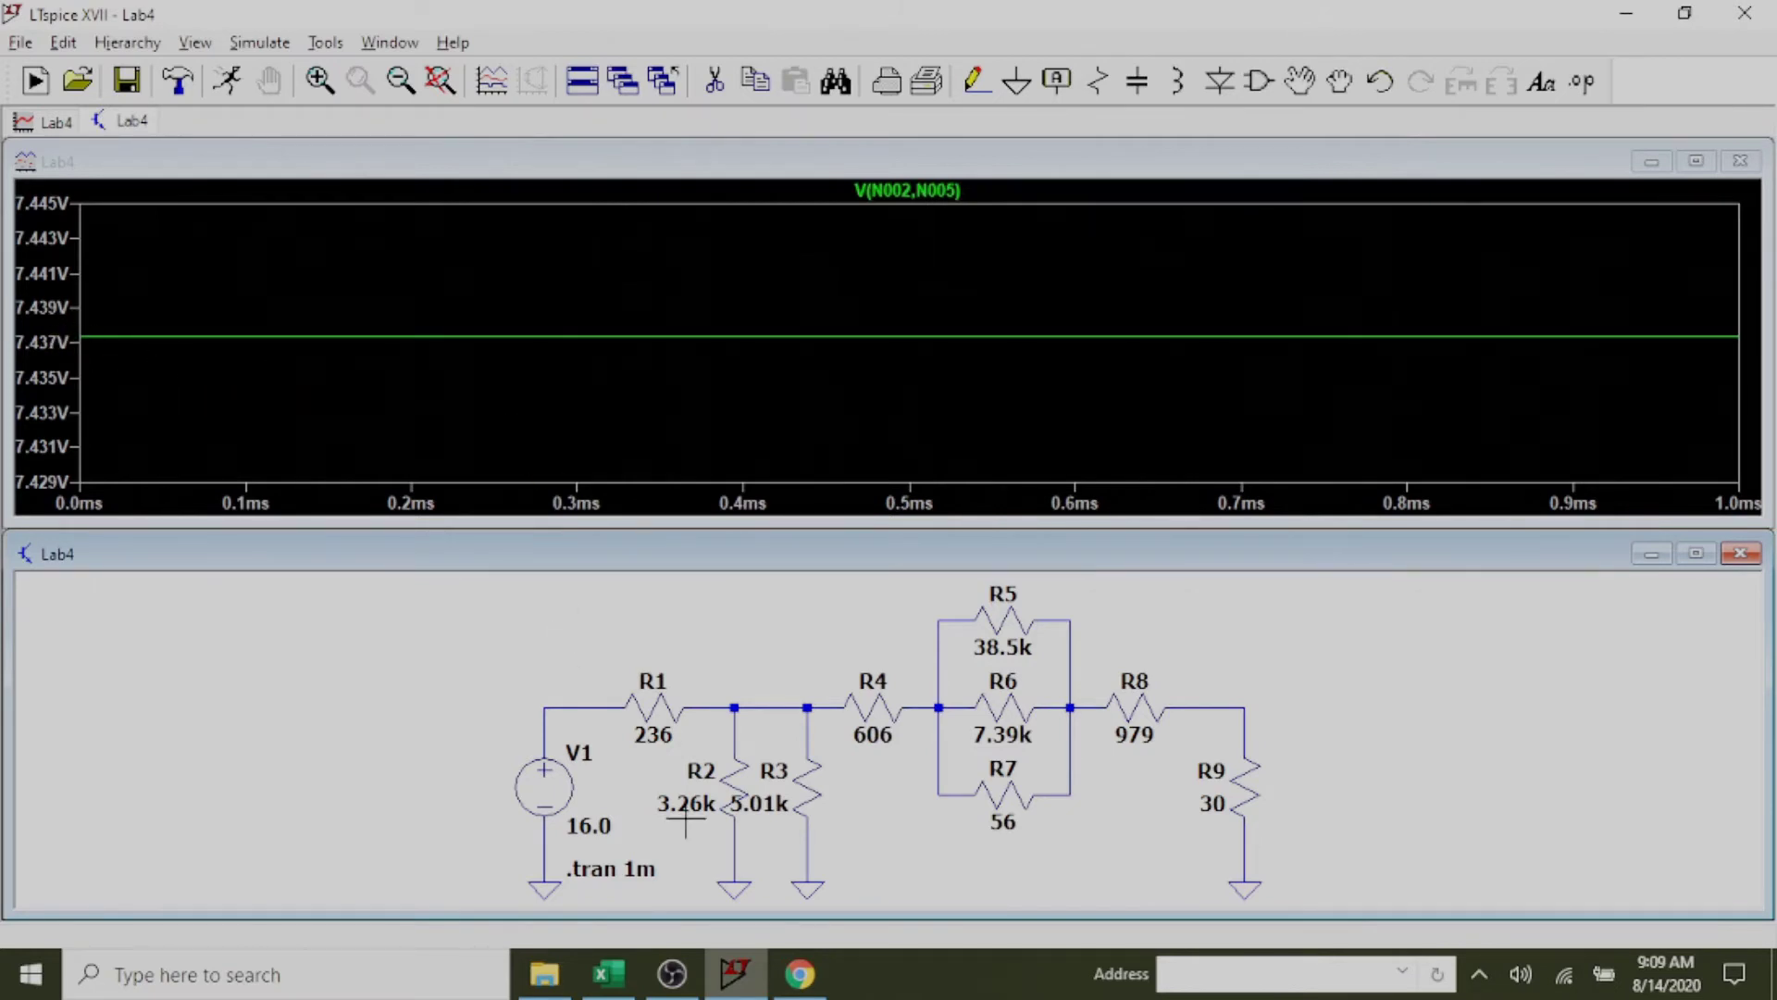
{"action": "left_click", "coordinate": [607, 973]}
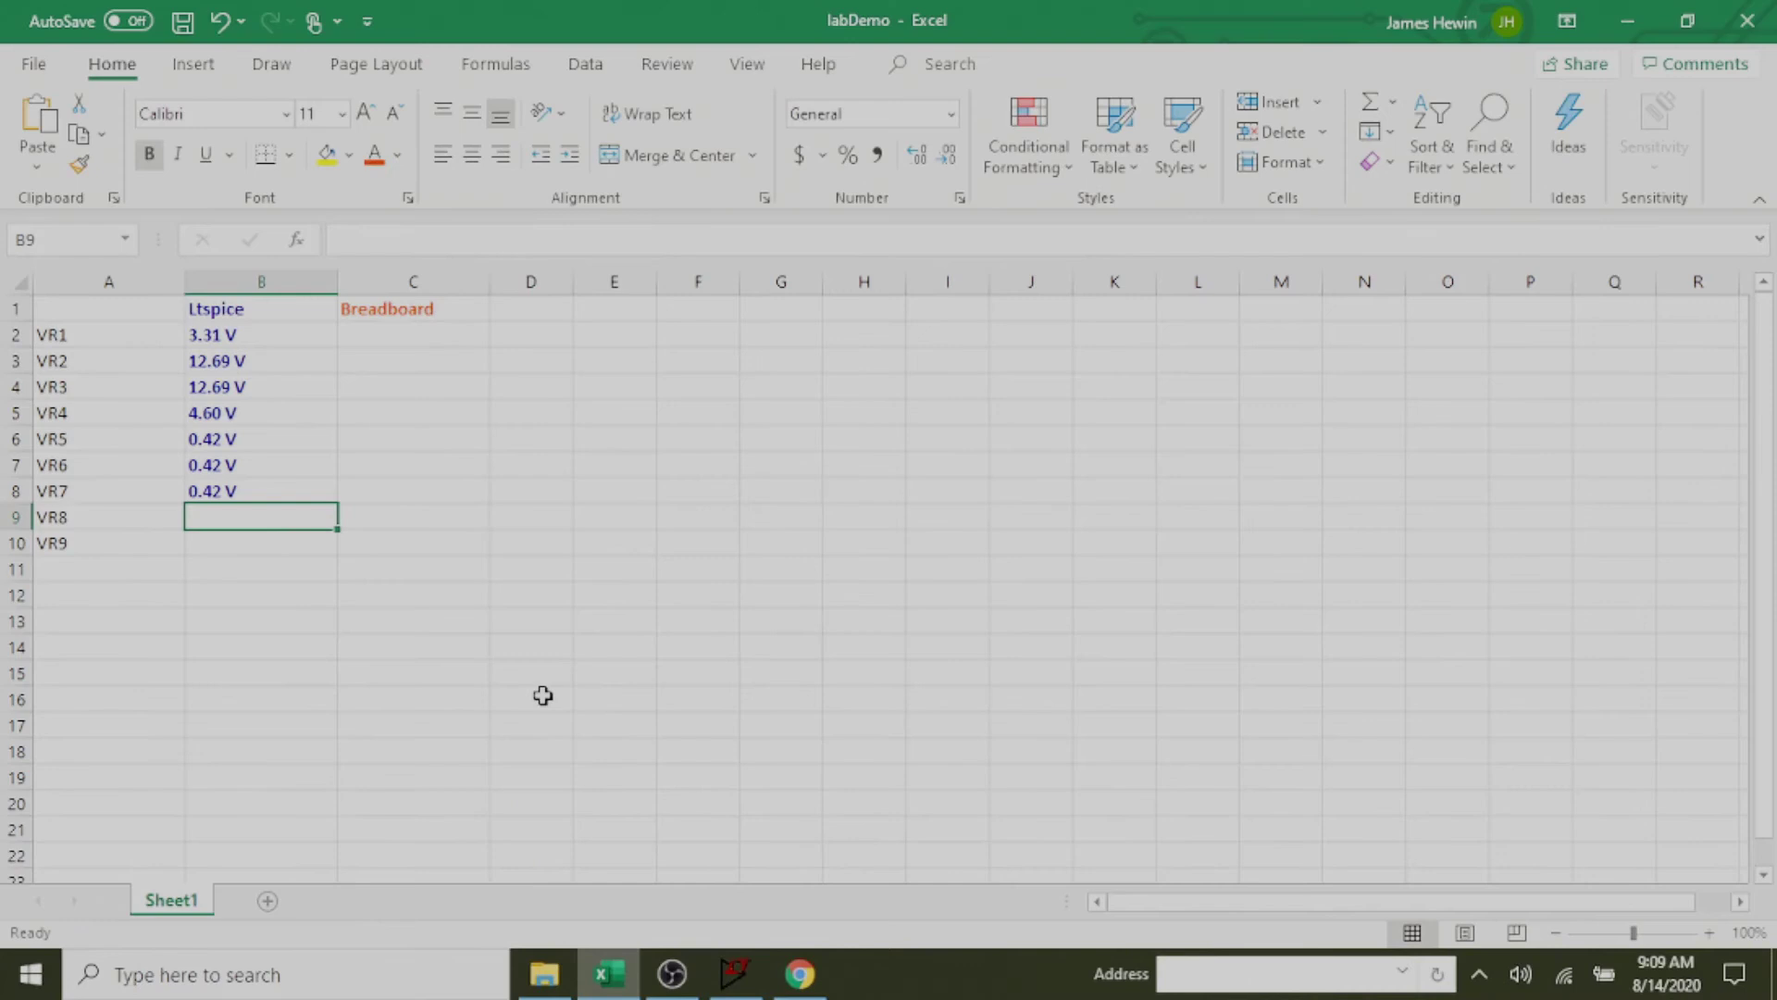
Record 7.44 V for VR8 in cell B9.
{"action": "type", "text": "7.44 V"}
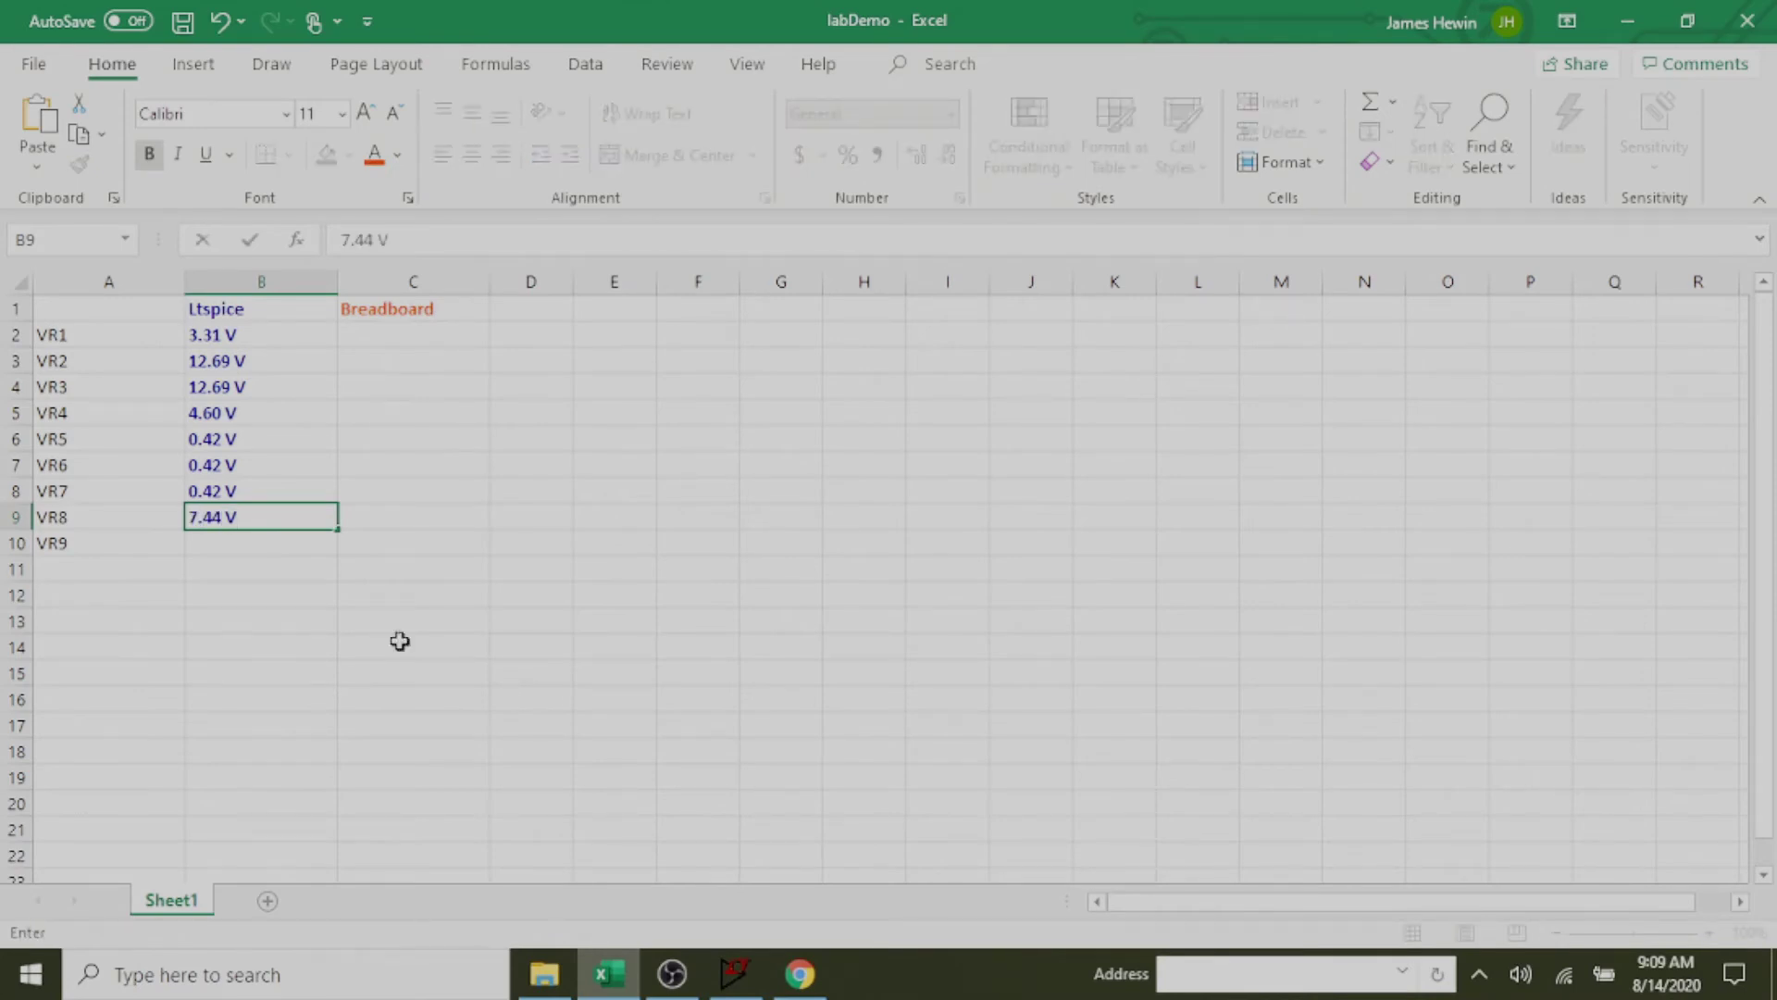
{"action": "key", "text": "Return"}
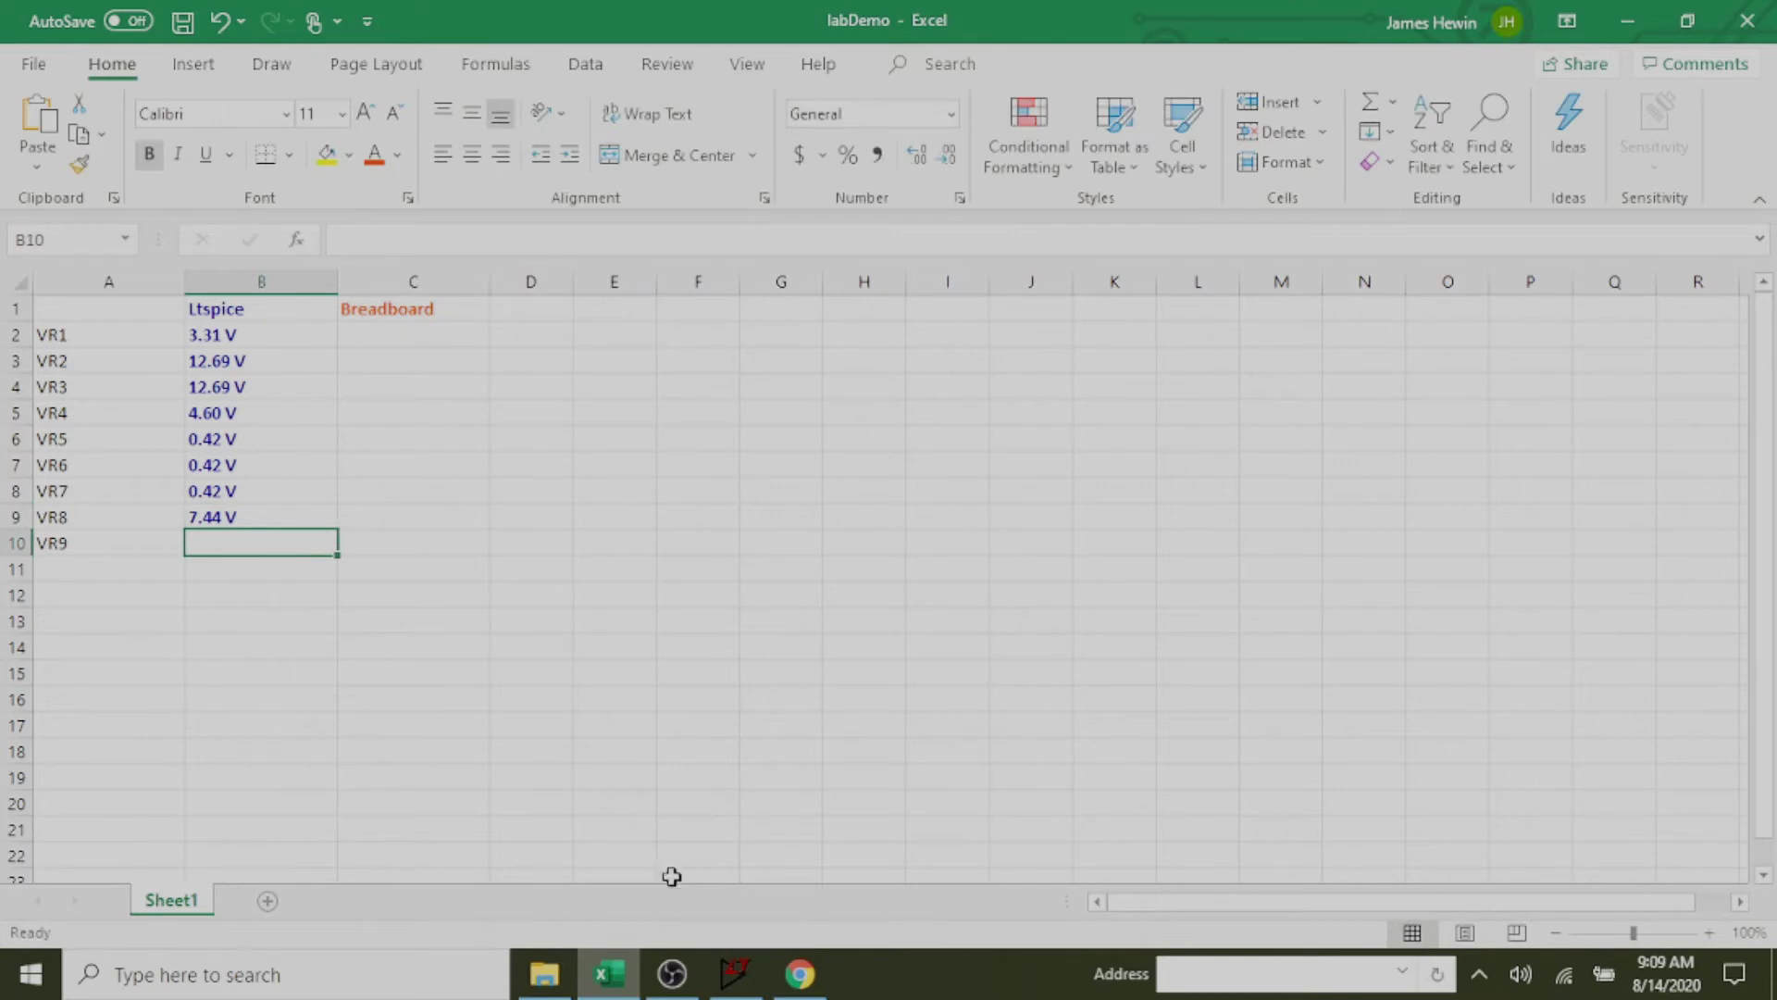
{"action": "left_click", "coordinate": [734, 973]}
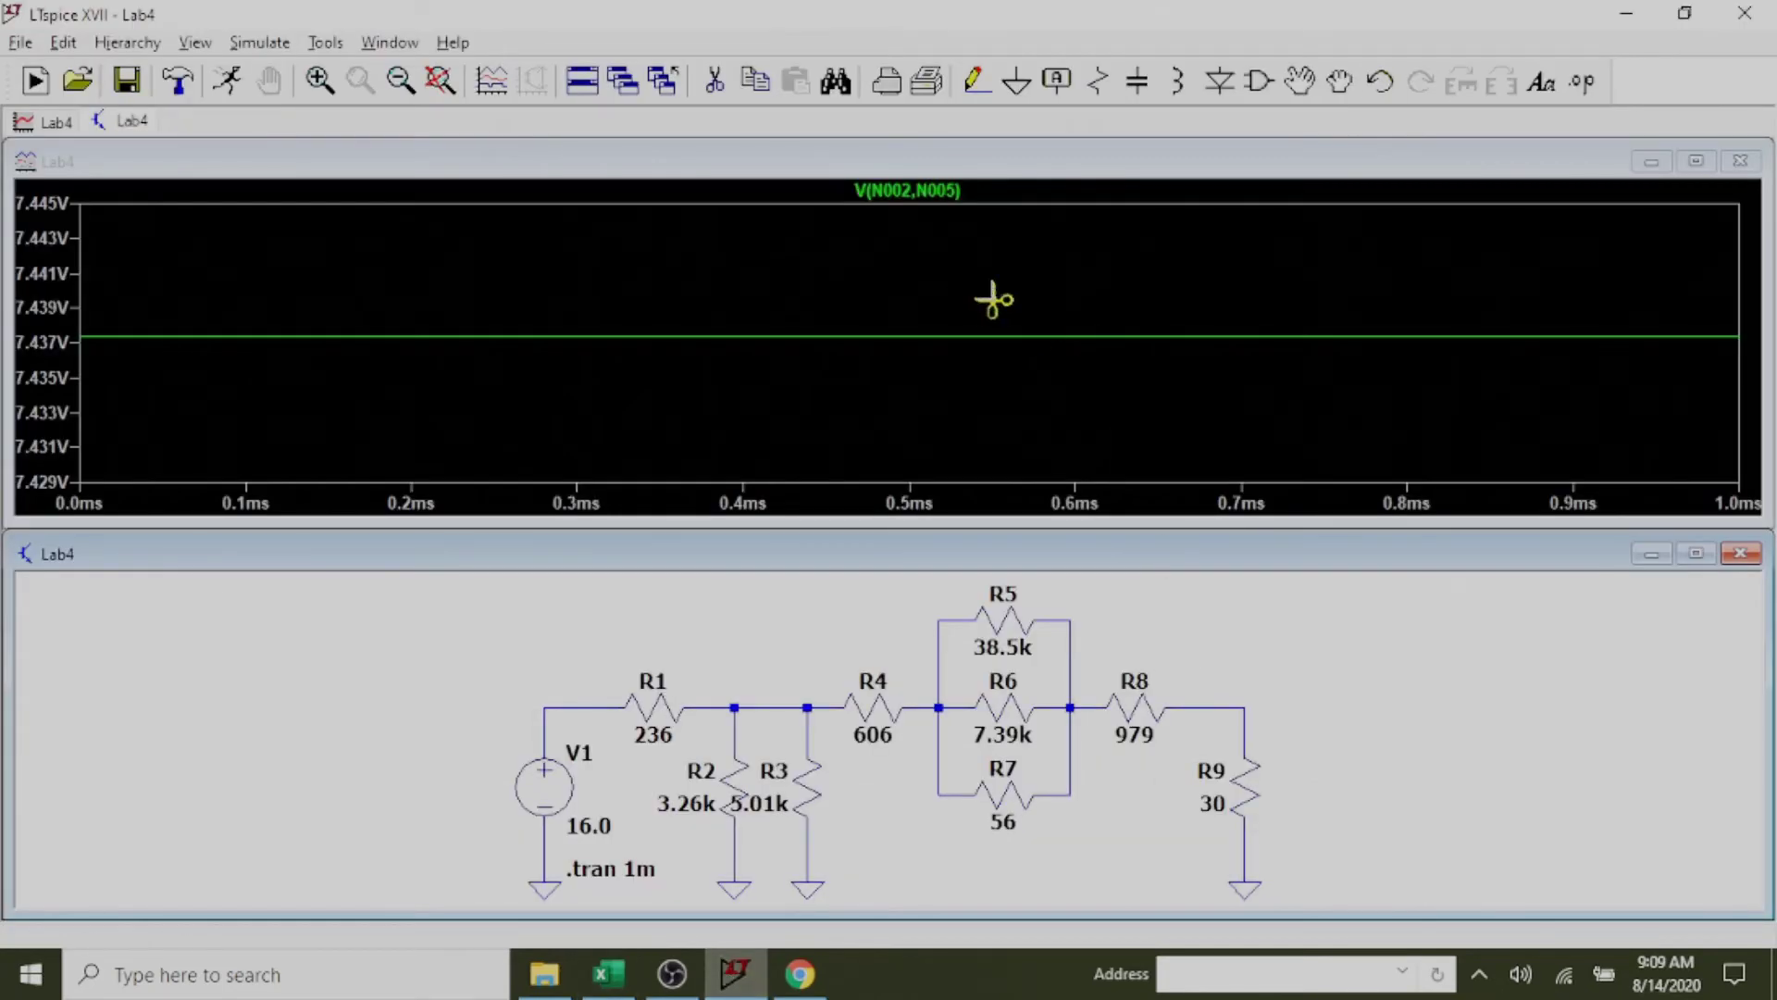
Drop the V(N002,N005) trace and plot V(n005) above R9, about 227.9 mV.
{"action": "left_click", "coordinate": [916, 191]}
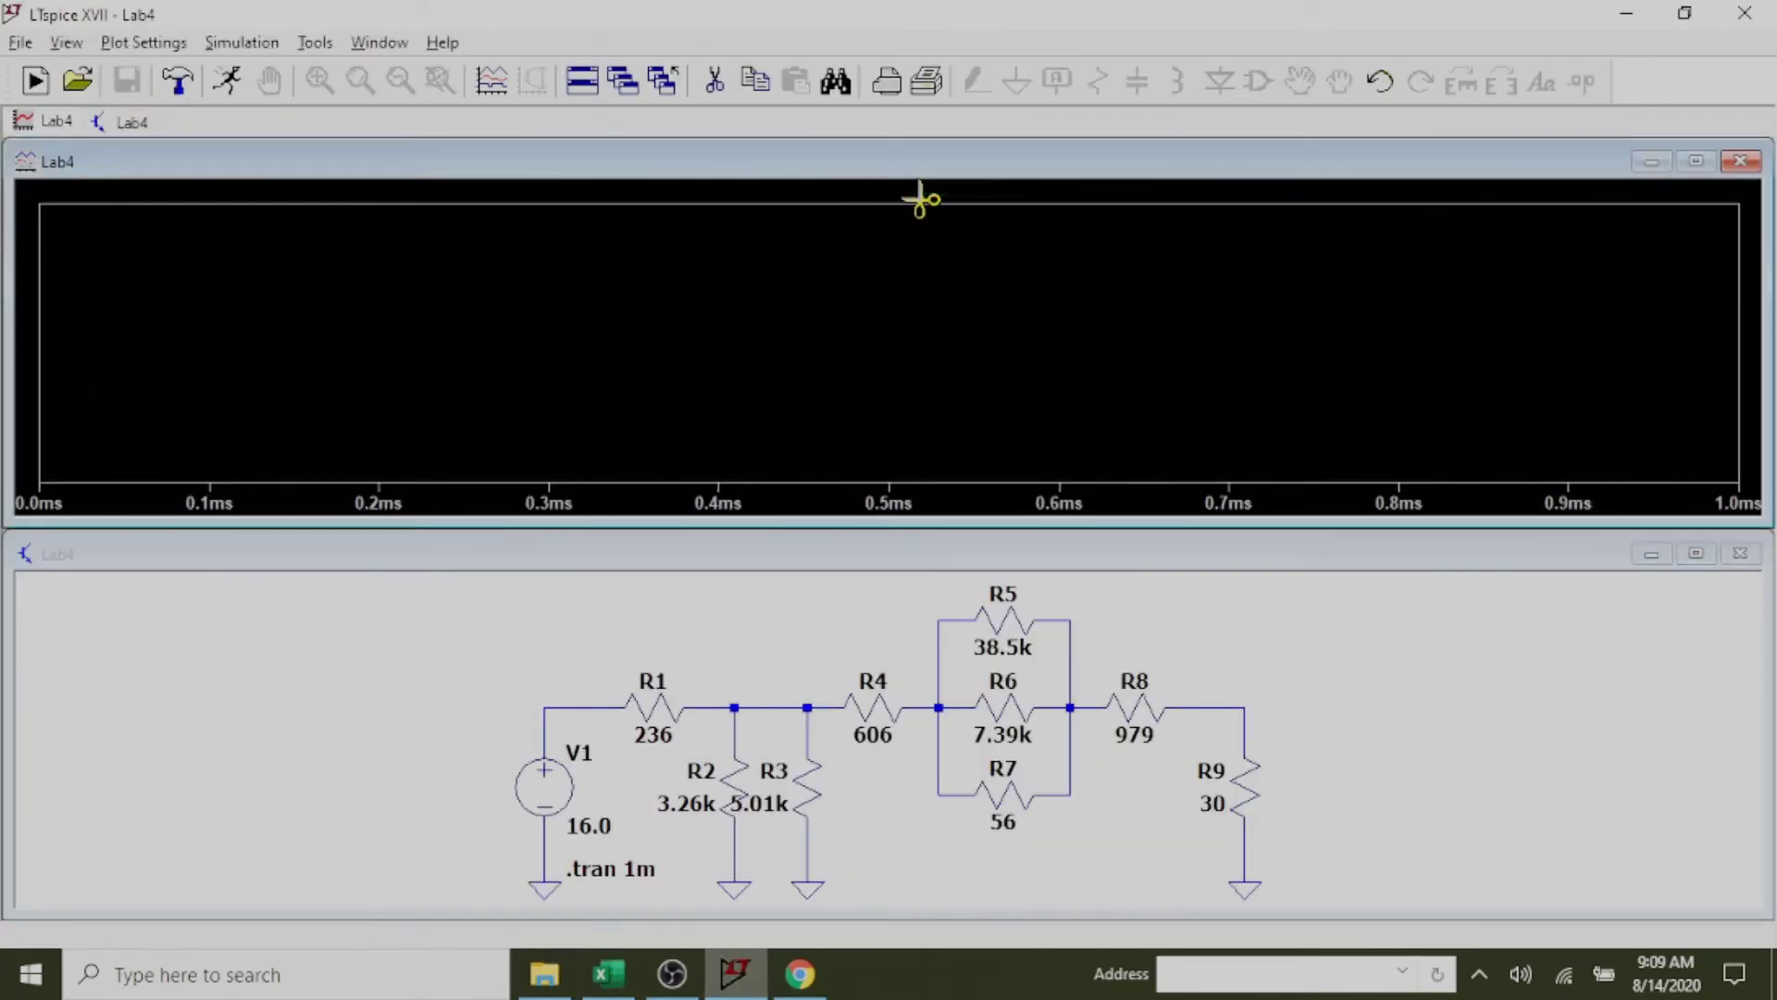
{"action": "left_click", "coordinate": [1384, 656]}
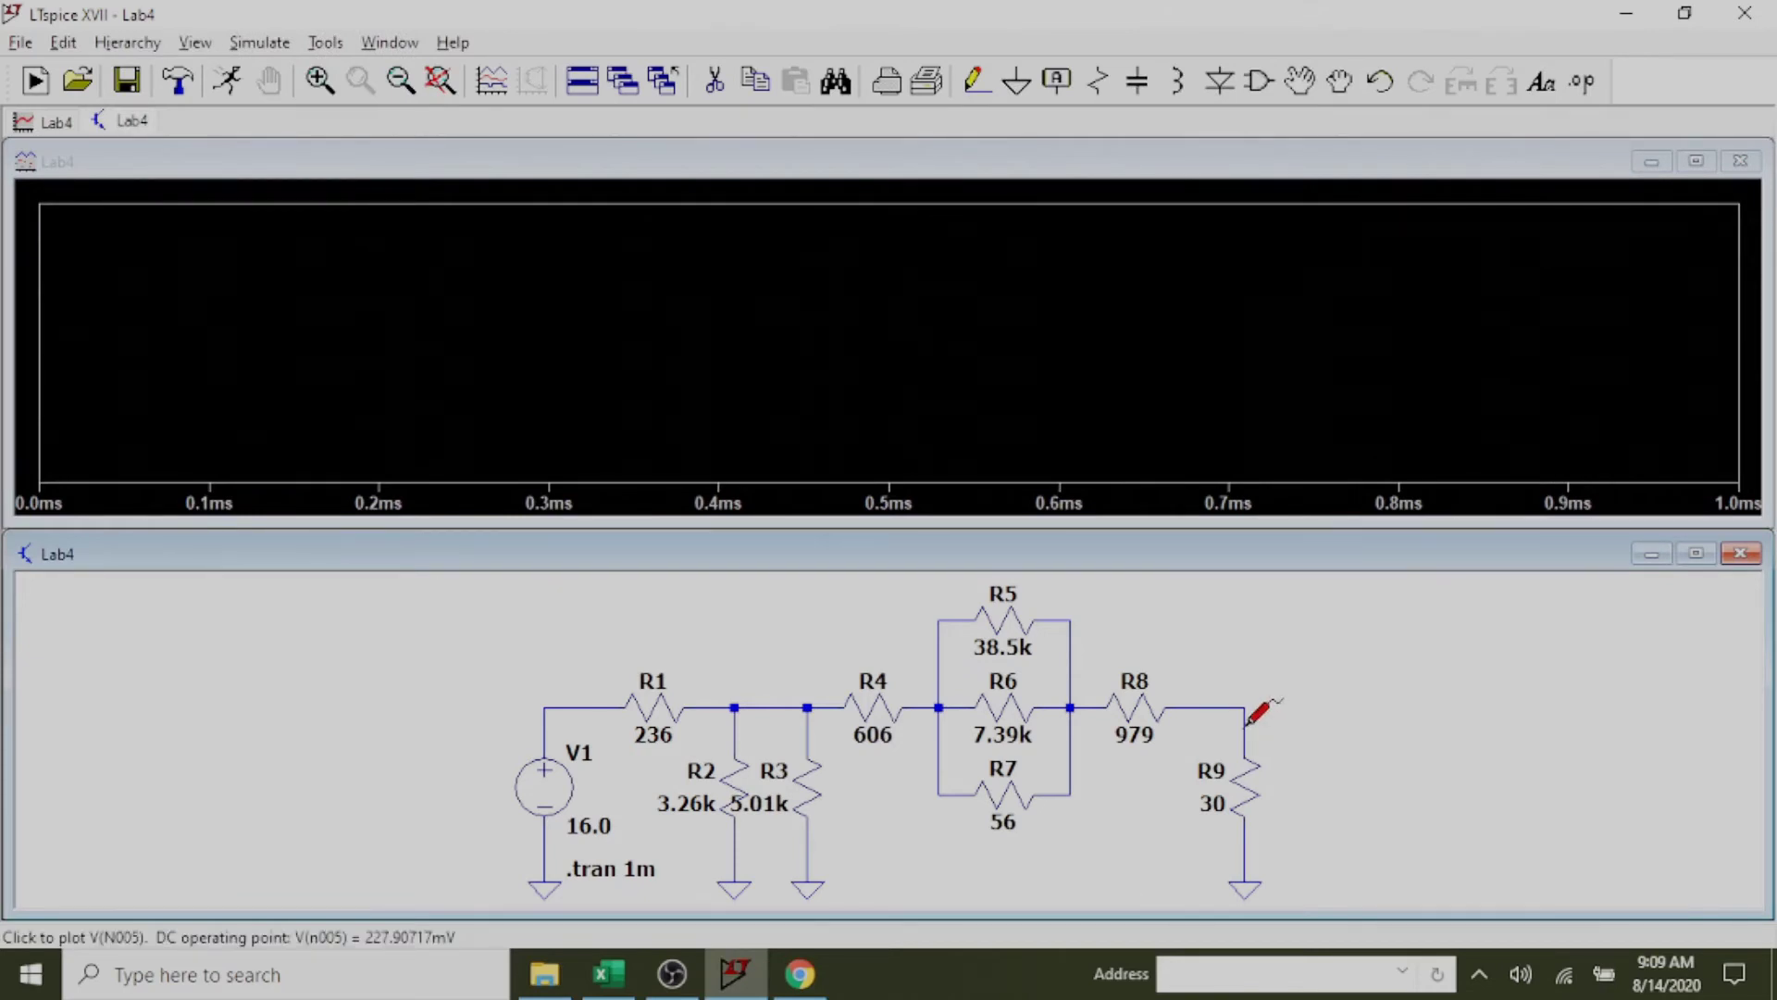
{"action": "left_click_drag", "start_coordinate": [1247, 725], "coordinate": [1245, 882]}
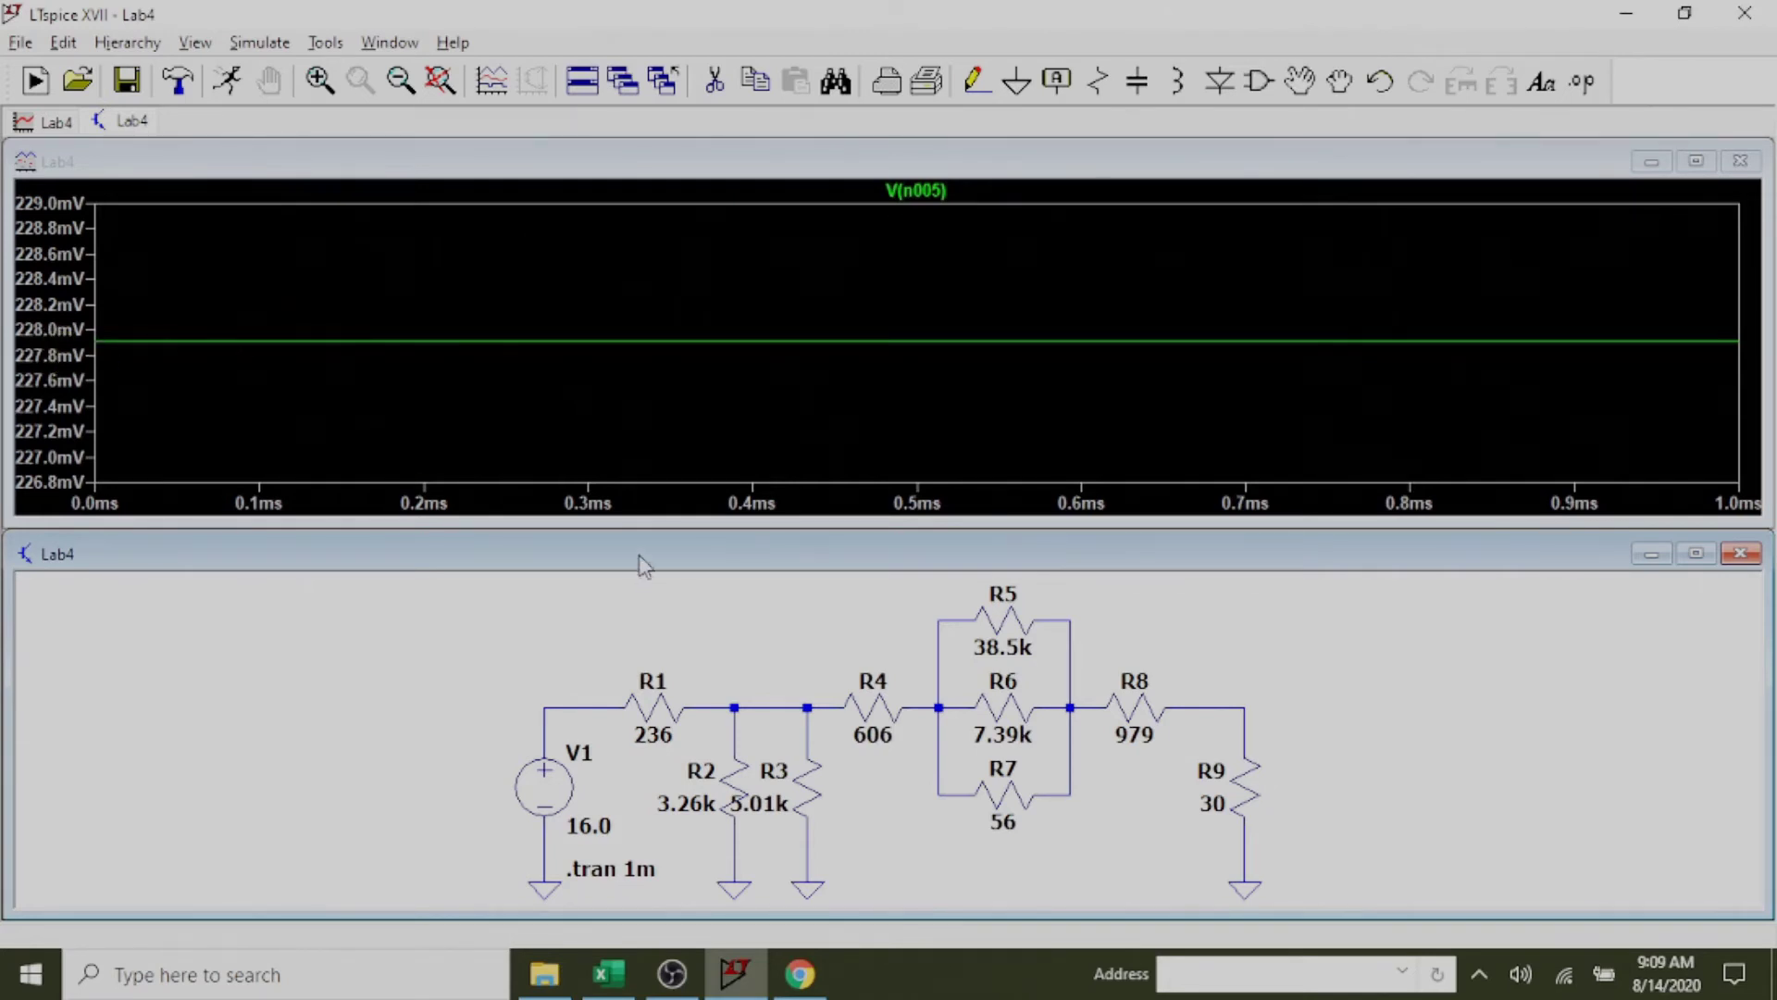
Enter 0.23 V for VR9 in cell B10 and save the labDemo workbook.
{"action": "left_click", "coordinate": [608, 974]}
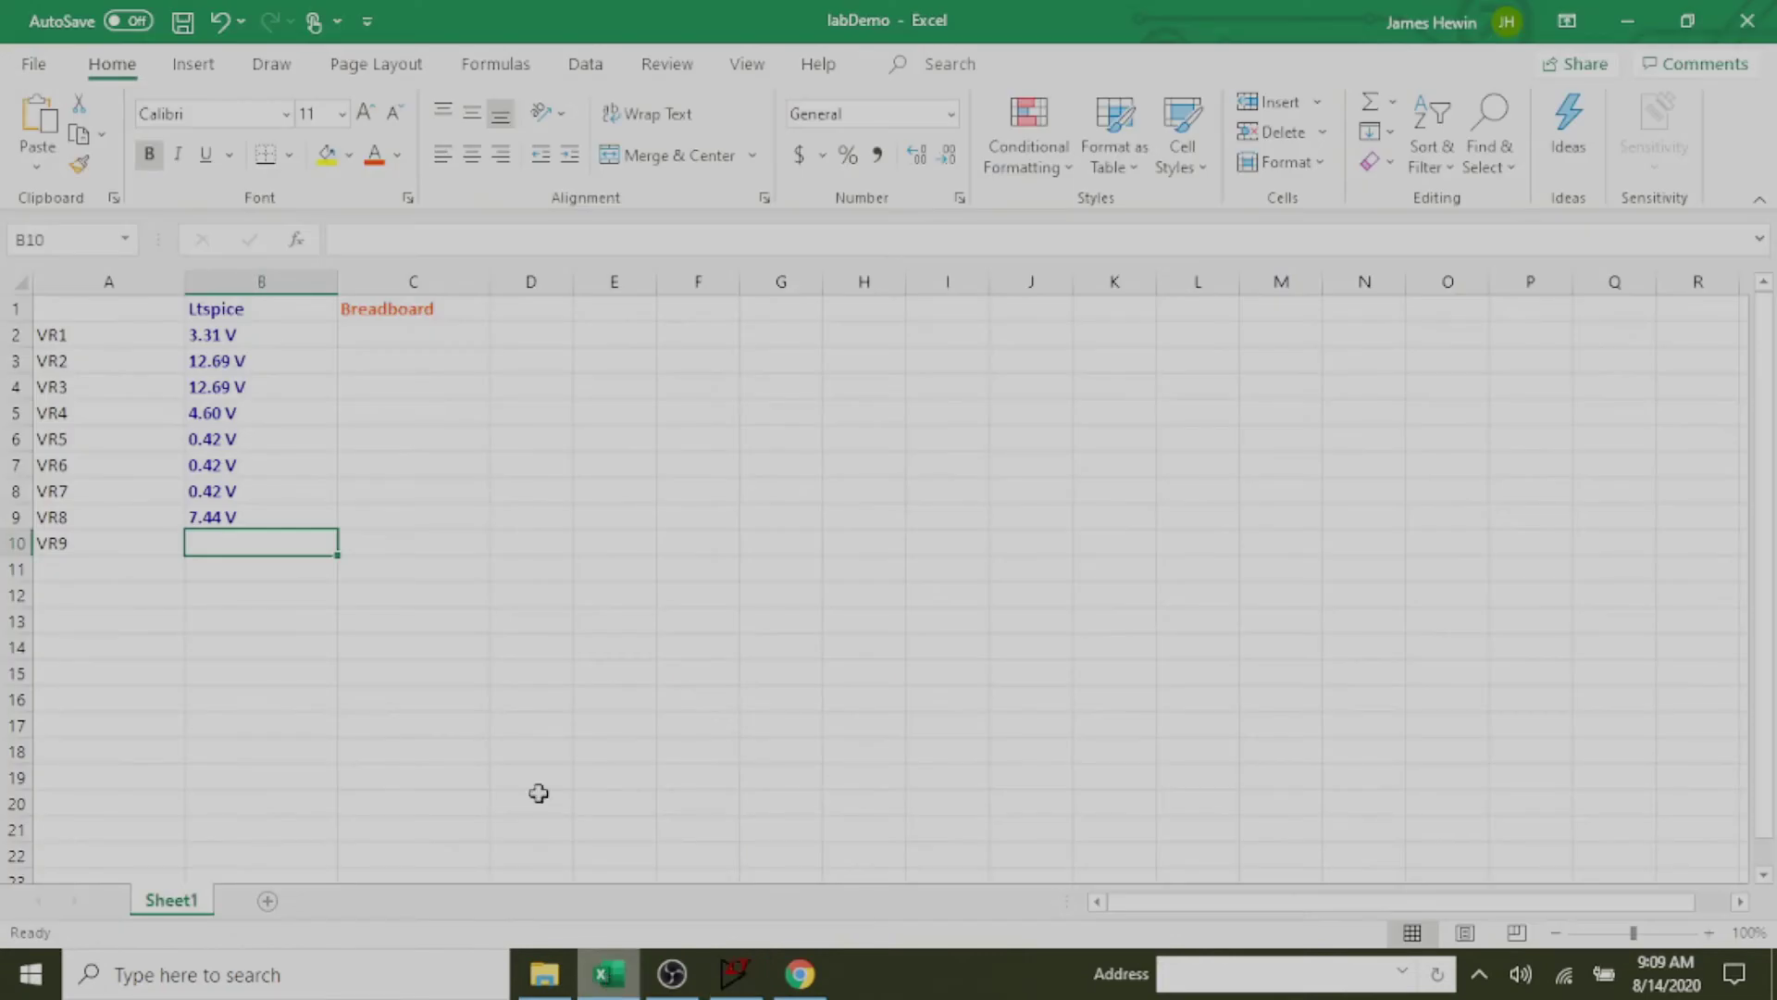
{"action": "type", "text": "0.23 V"}
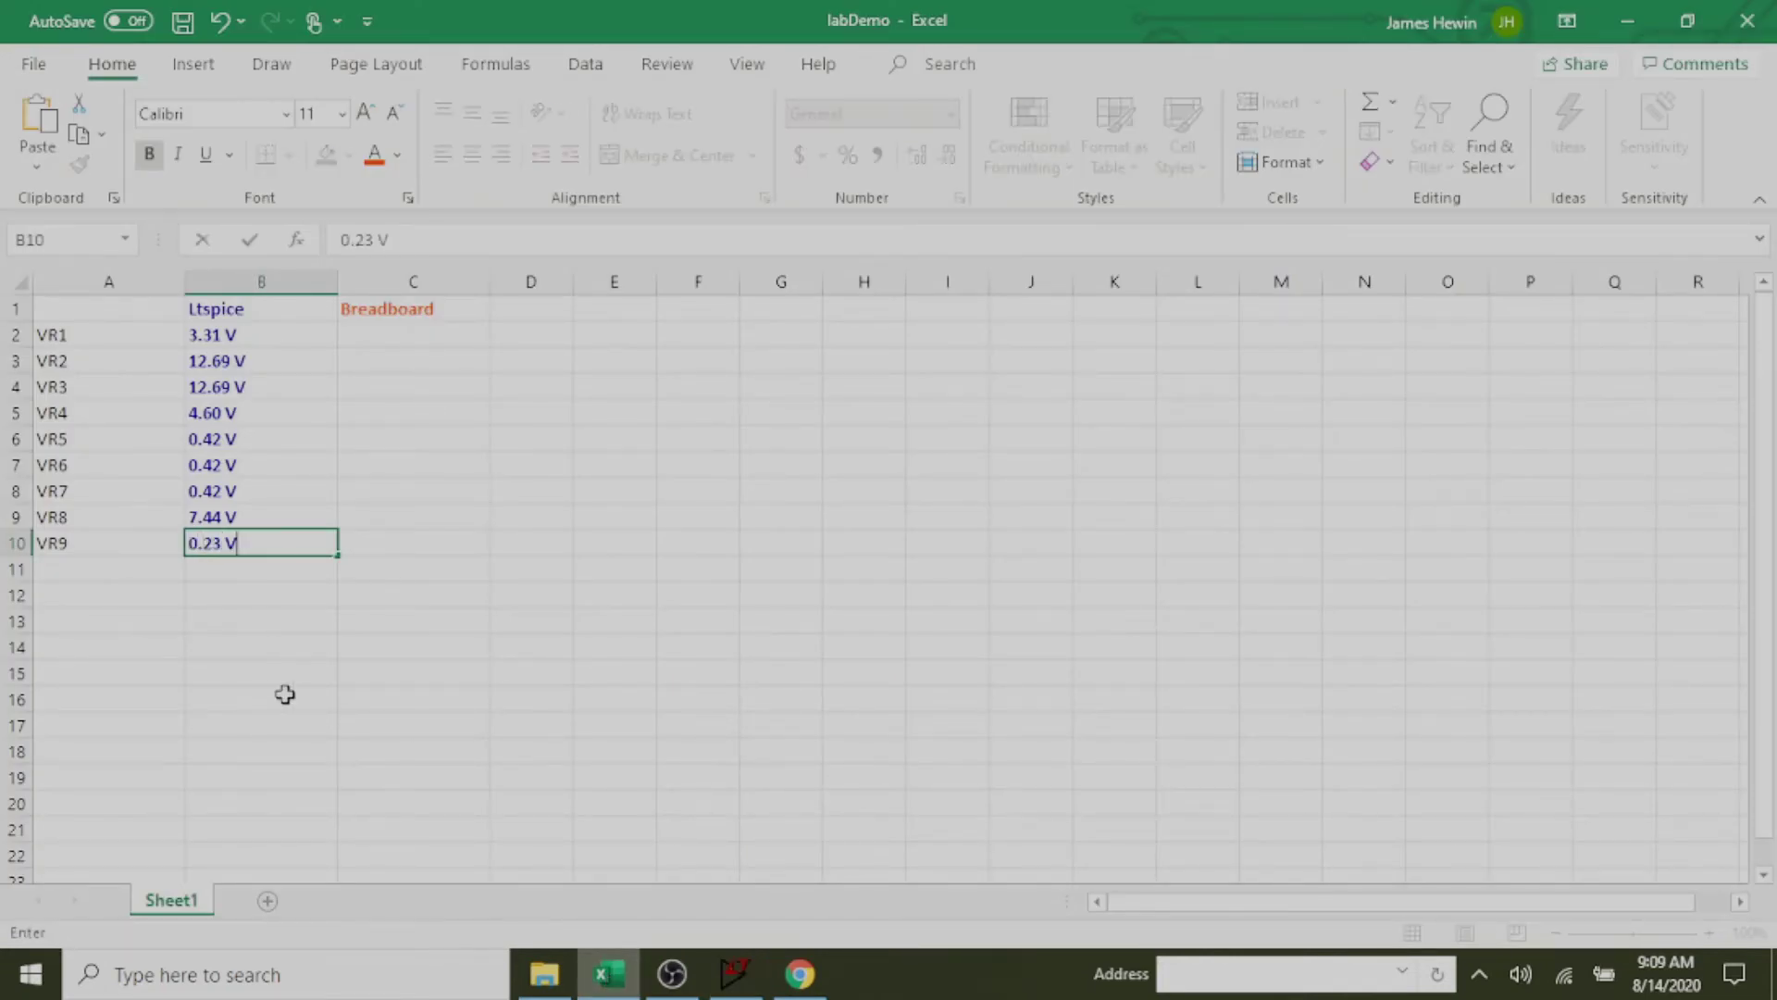
{"action": "key", "text": "Return"}
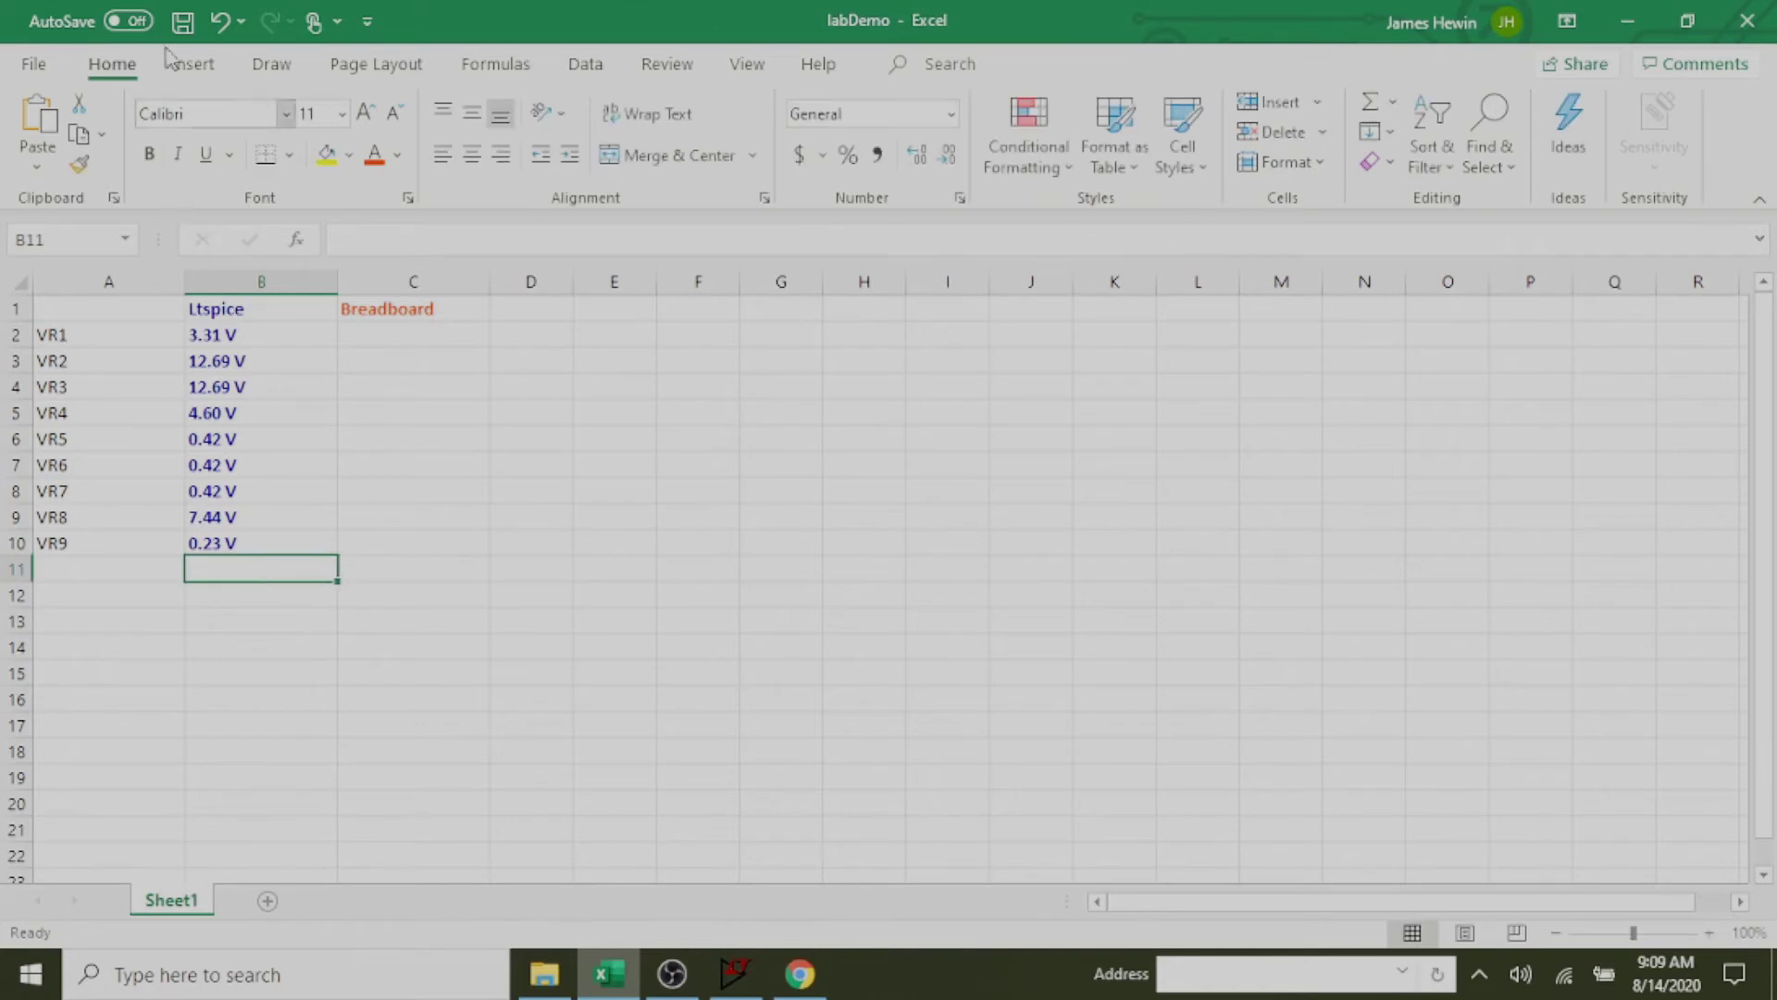
{"action": "left_click", "coordinate": [183, 22]}
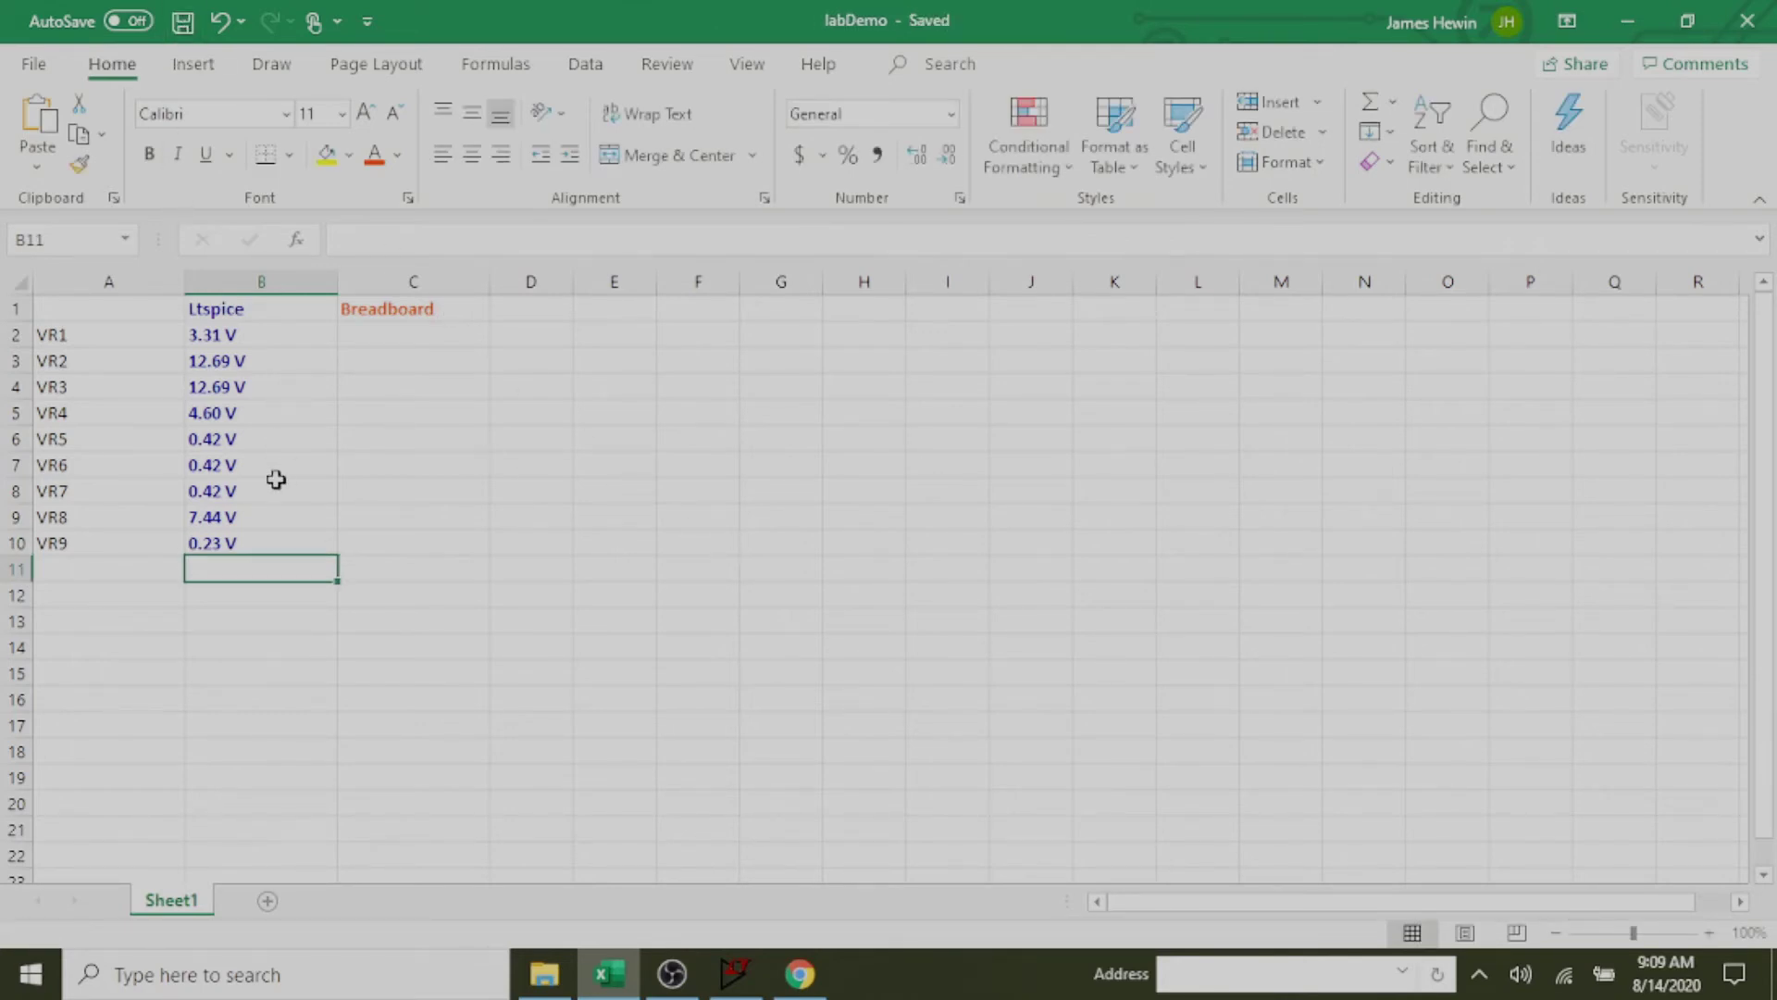
Delete the V(n005) trace from the LTspice waveform plot.
{"action": "left_click", "coordinate": [738, 972]}
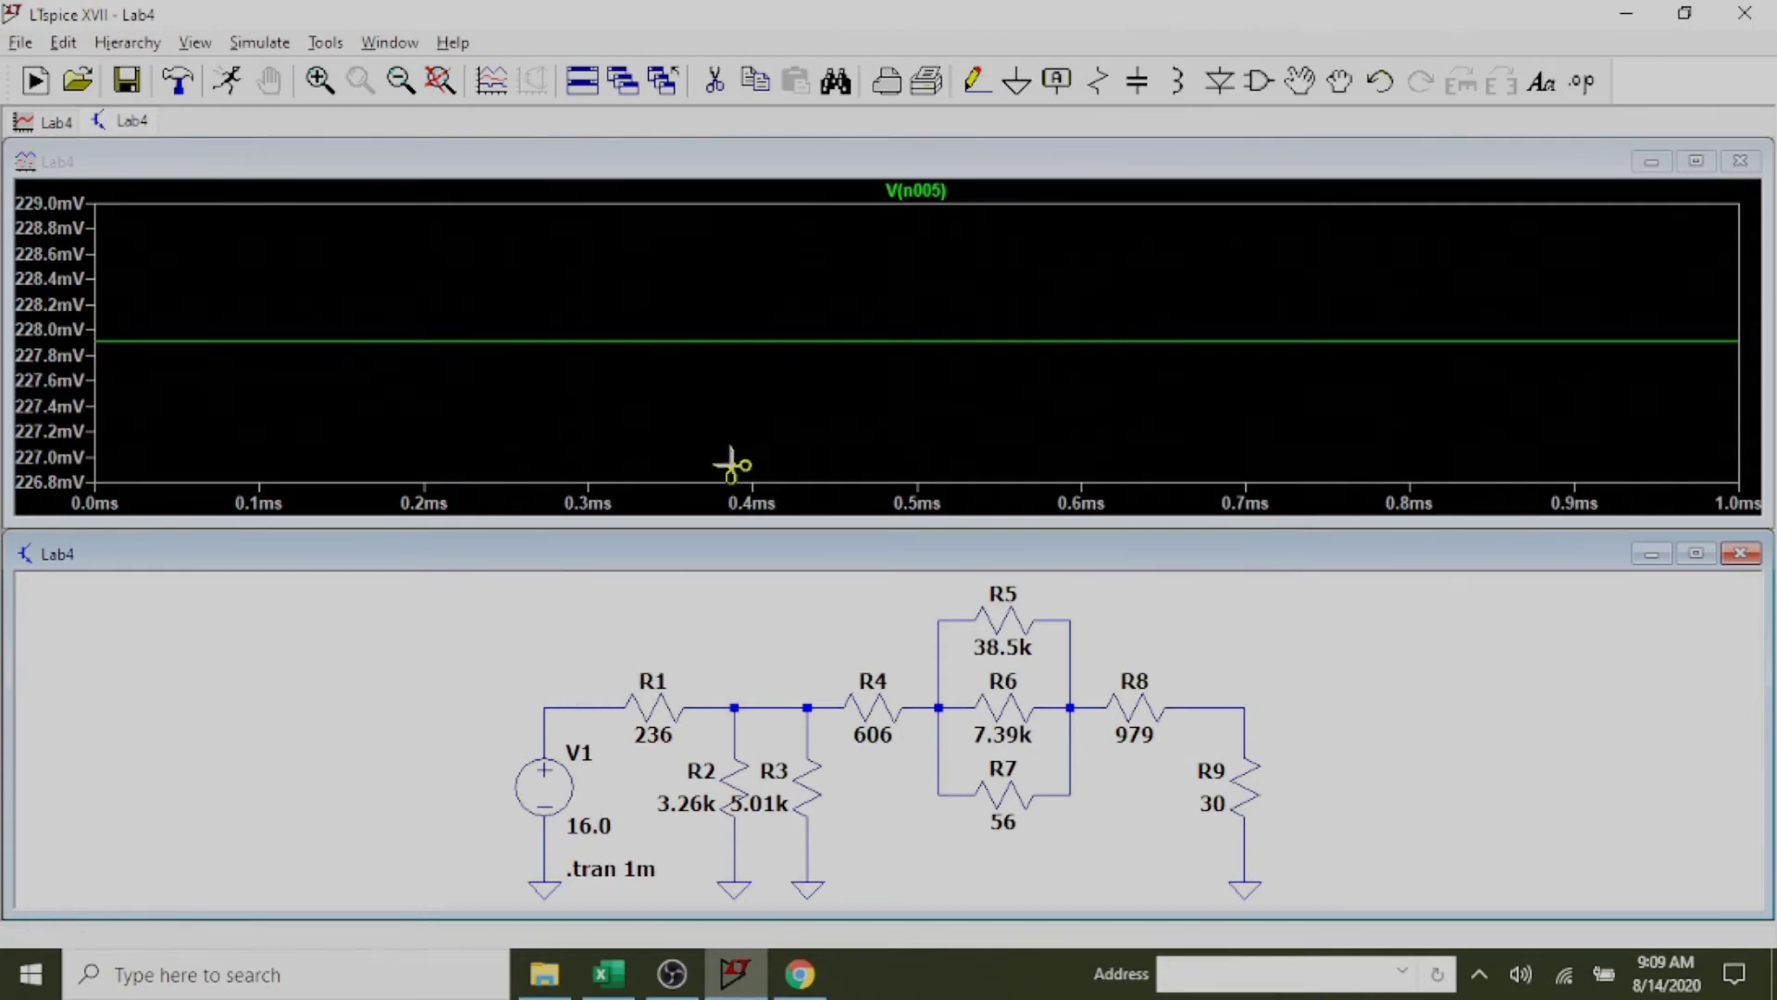
{"action": "left_click", "coordinate": [905, 298]}
{"action": "left_click", "coordinate": [916, 199]}
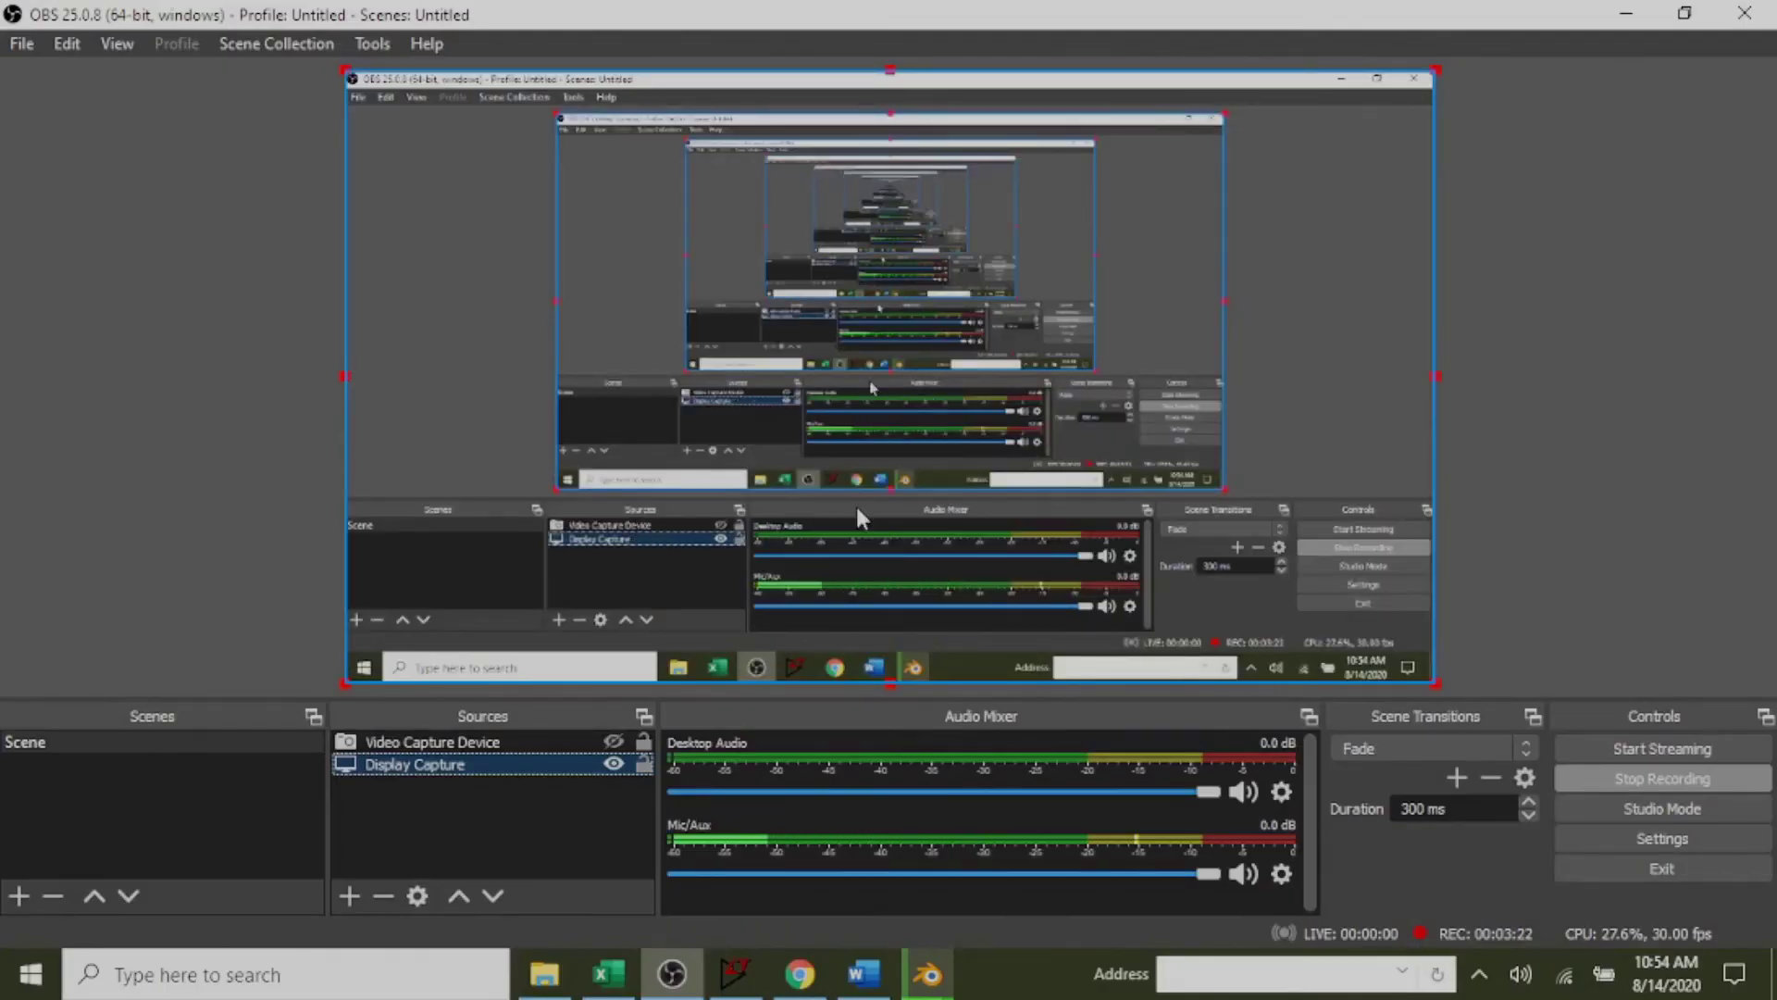
Minimize OBS and restore the labDemo workbook showing measured VR1–VR9 breadboard voltages (3.32 V to 0.23 V).
{"action": "left_click", "coordinate": [1631, 16]}
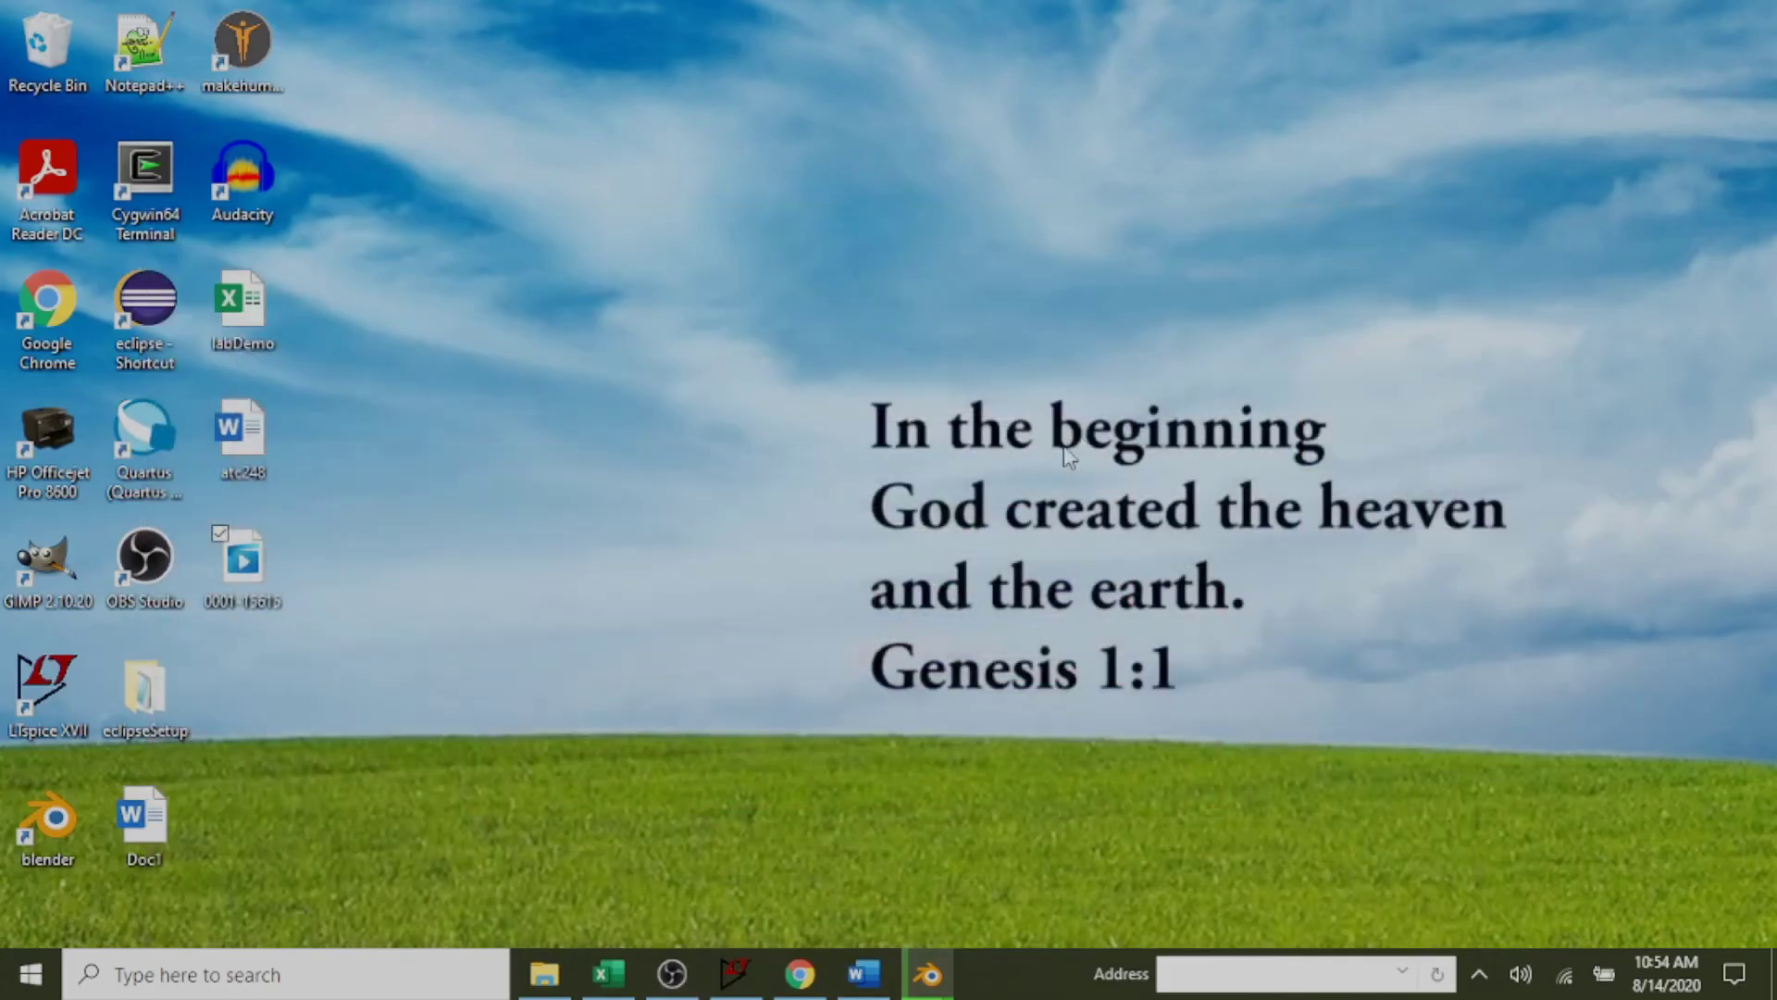
{"action": "left_click", "coordinate": [609, 977]}
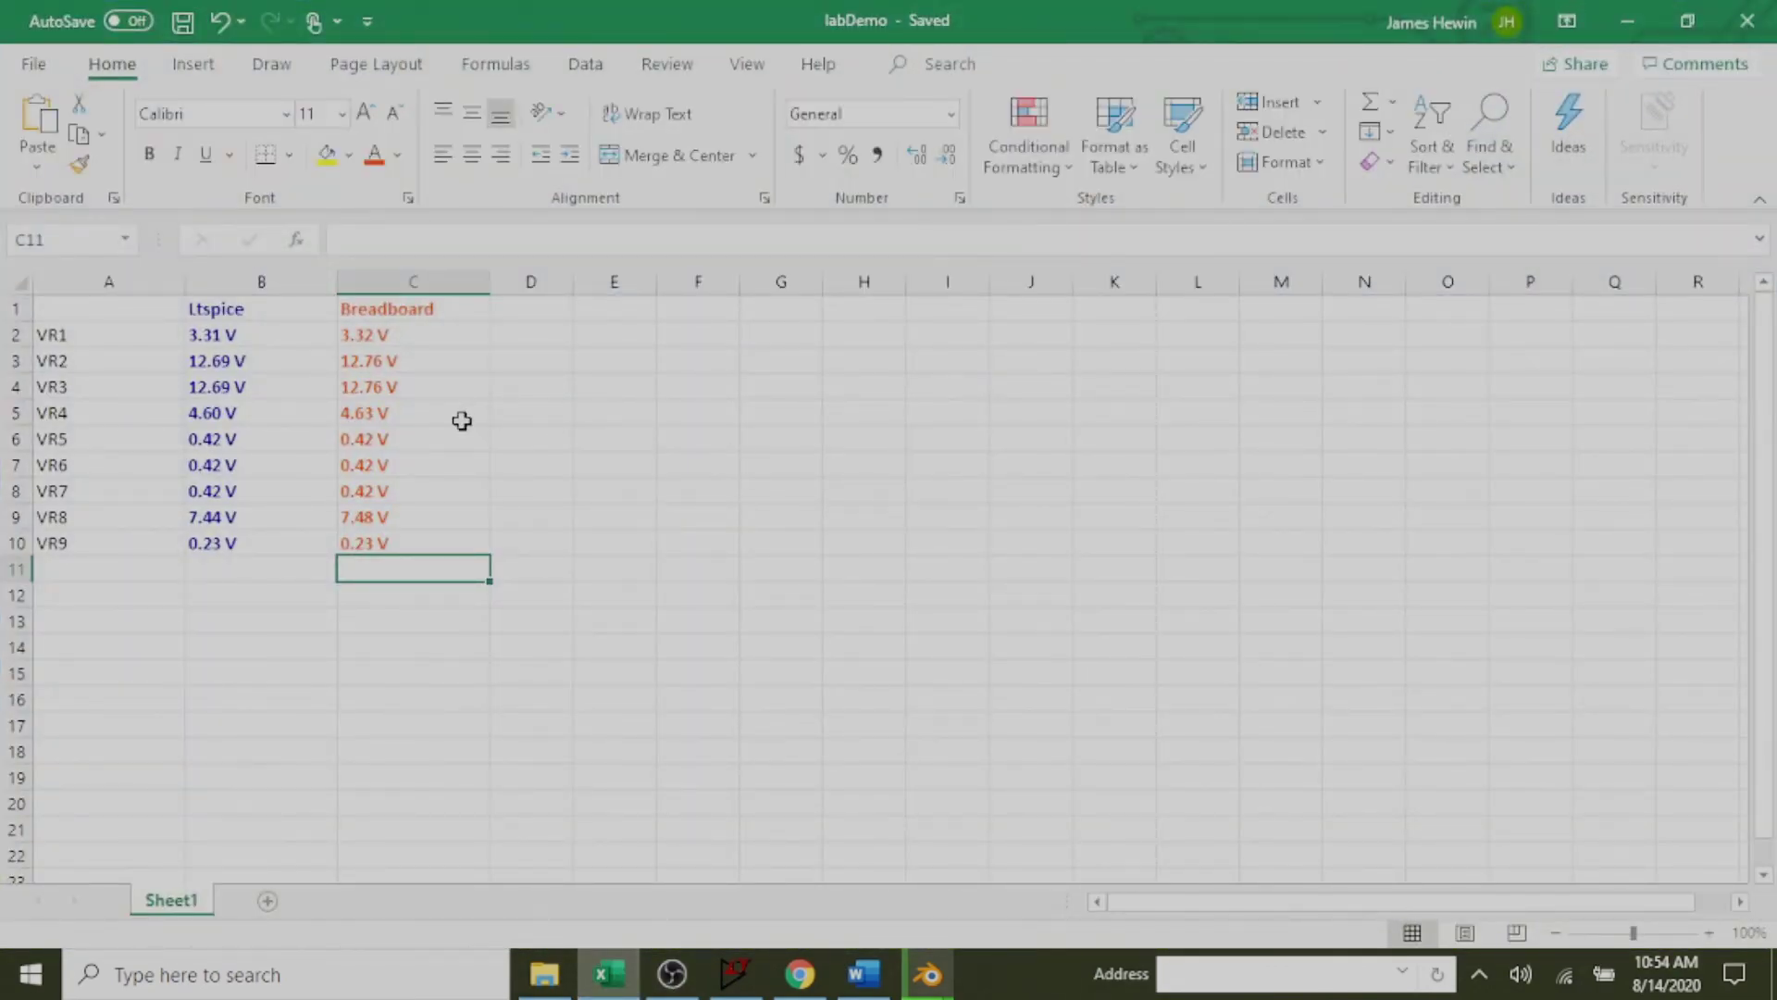
{"action": "left_click", "coordinate": [382, 337]}
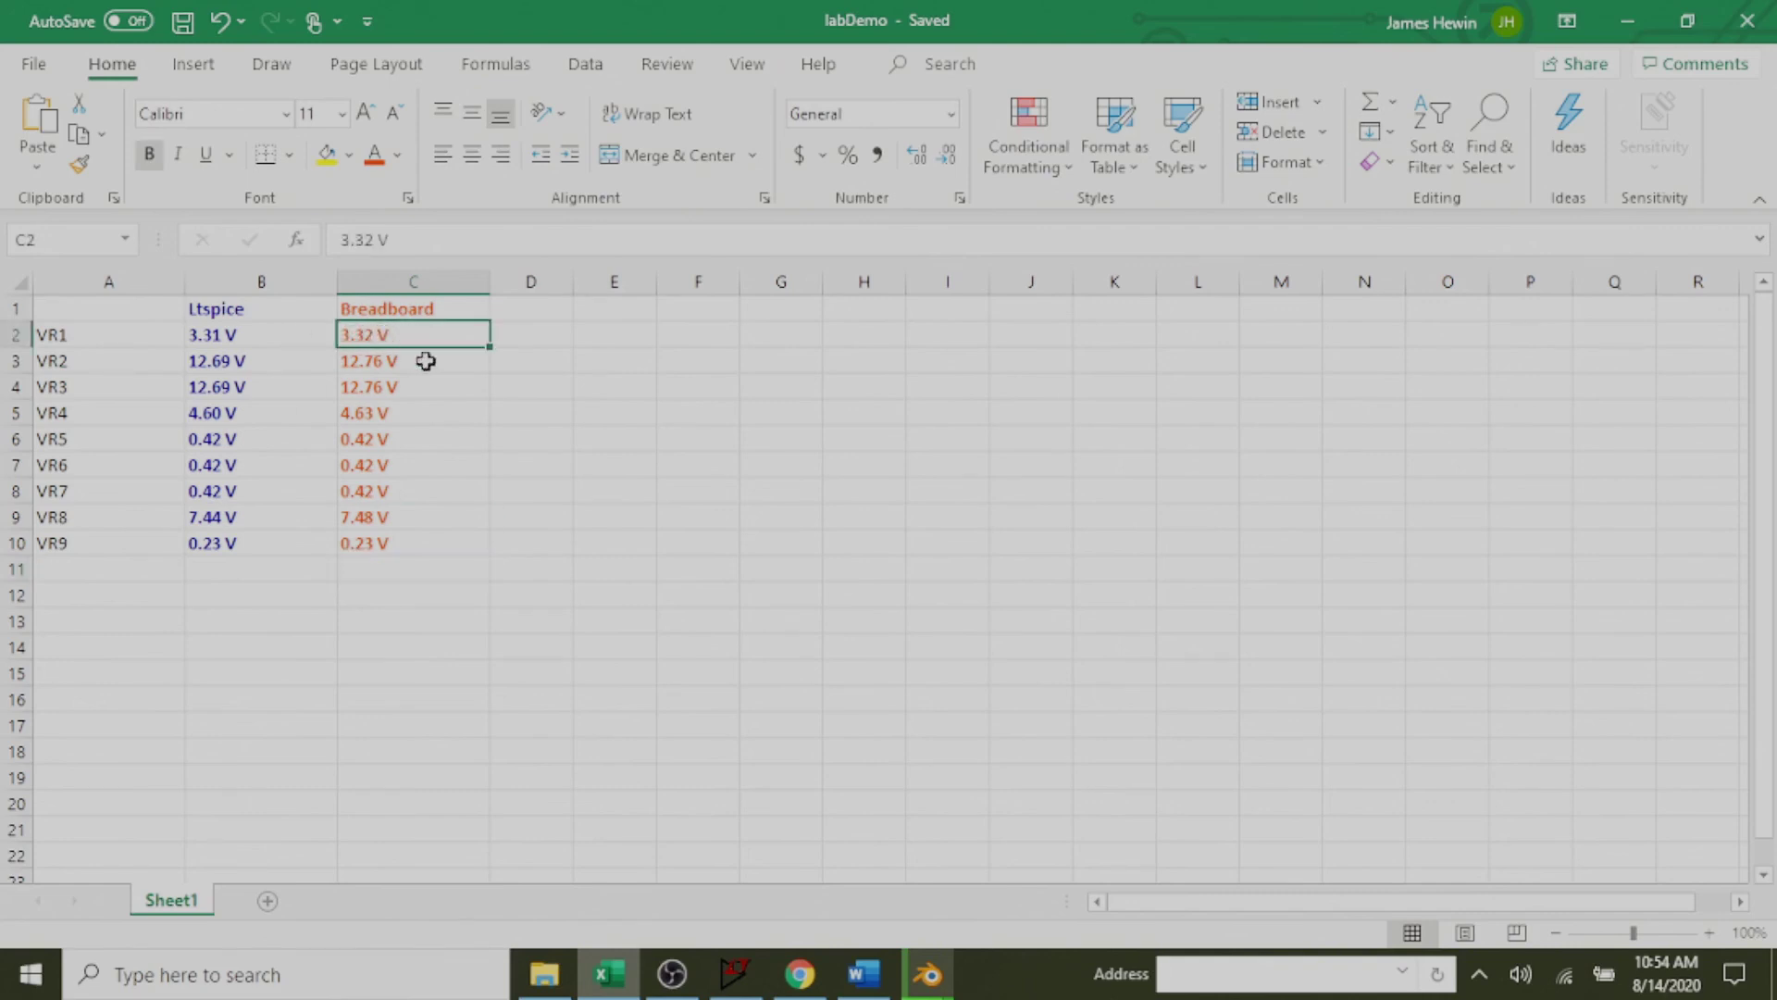
{"action": "key", "text": "Left"}
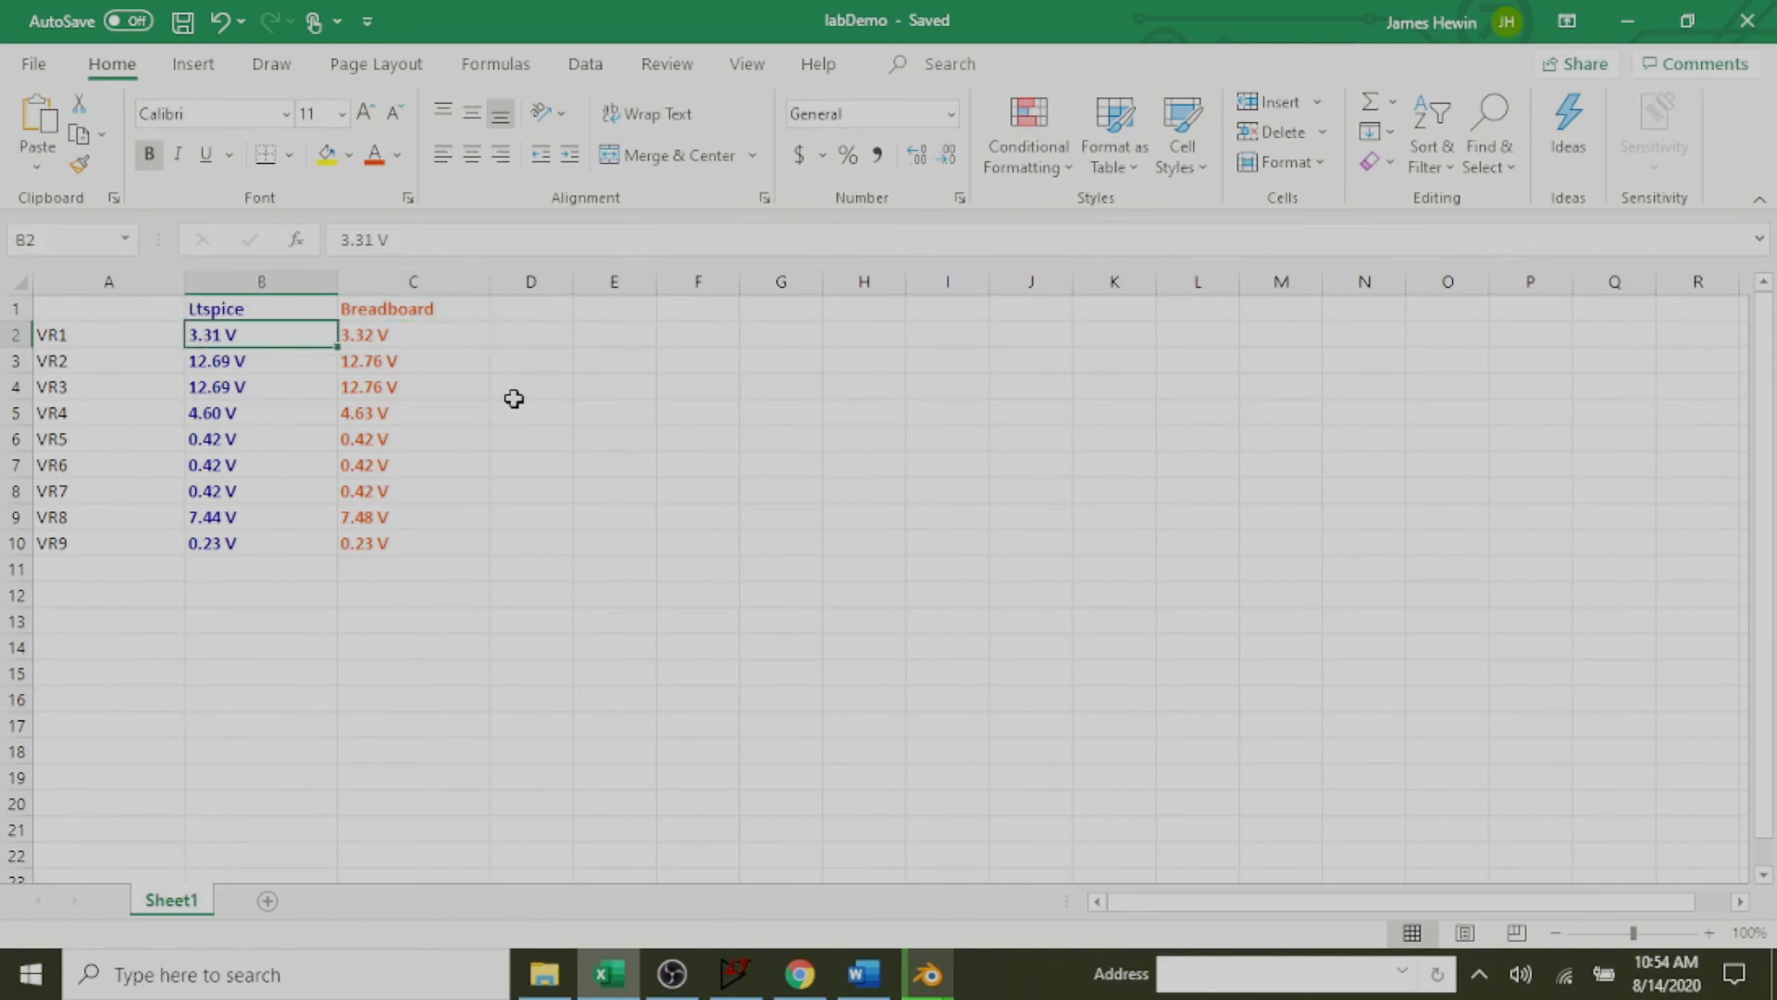
{"action": "key", "text": "Right"}
{"action": "key", "text": "Down"}
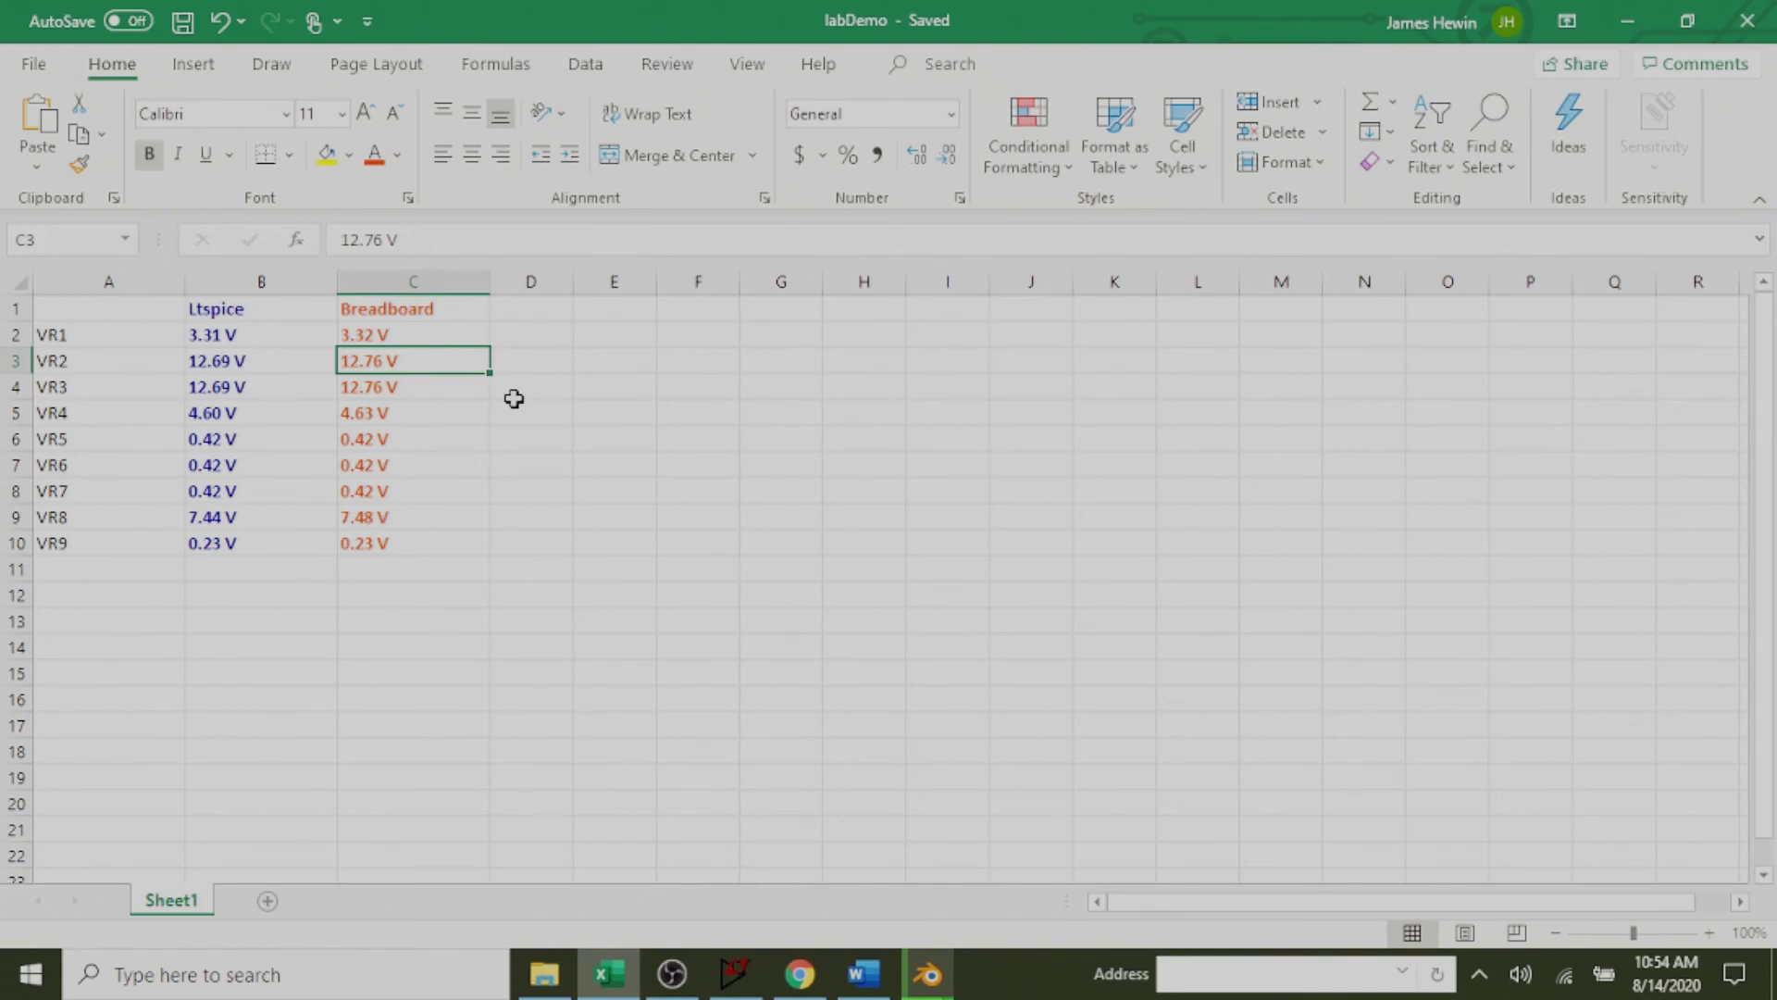
{"action": "key", "text": "Left"}
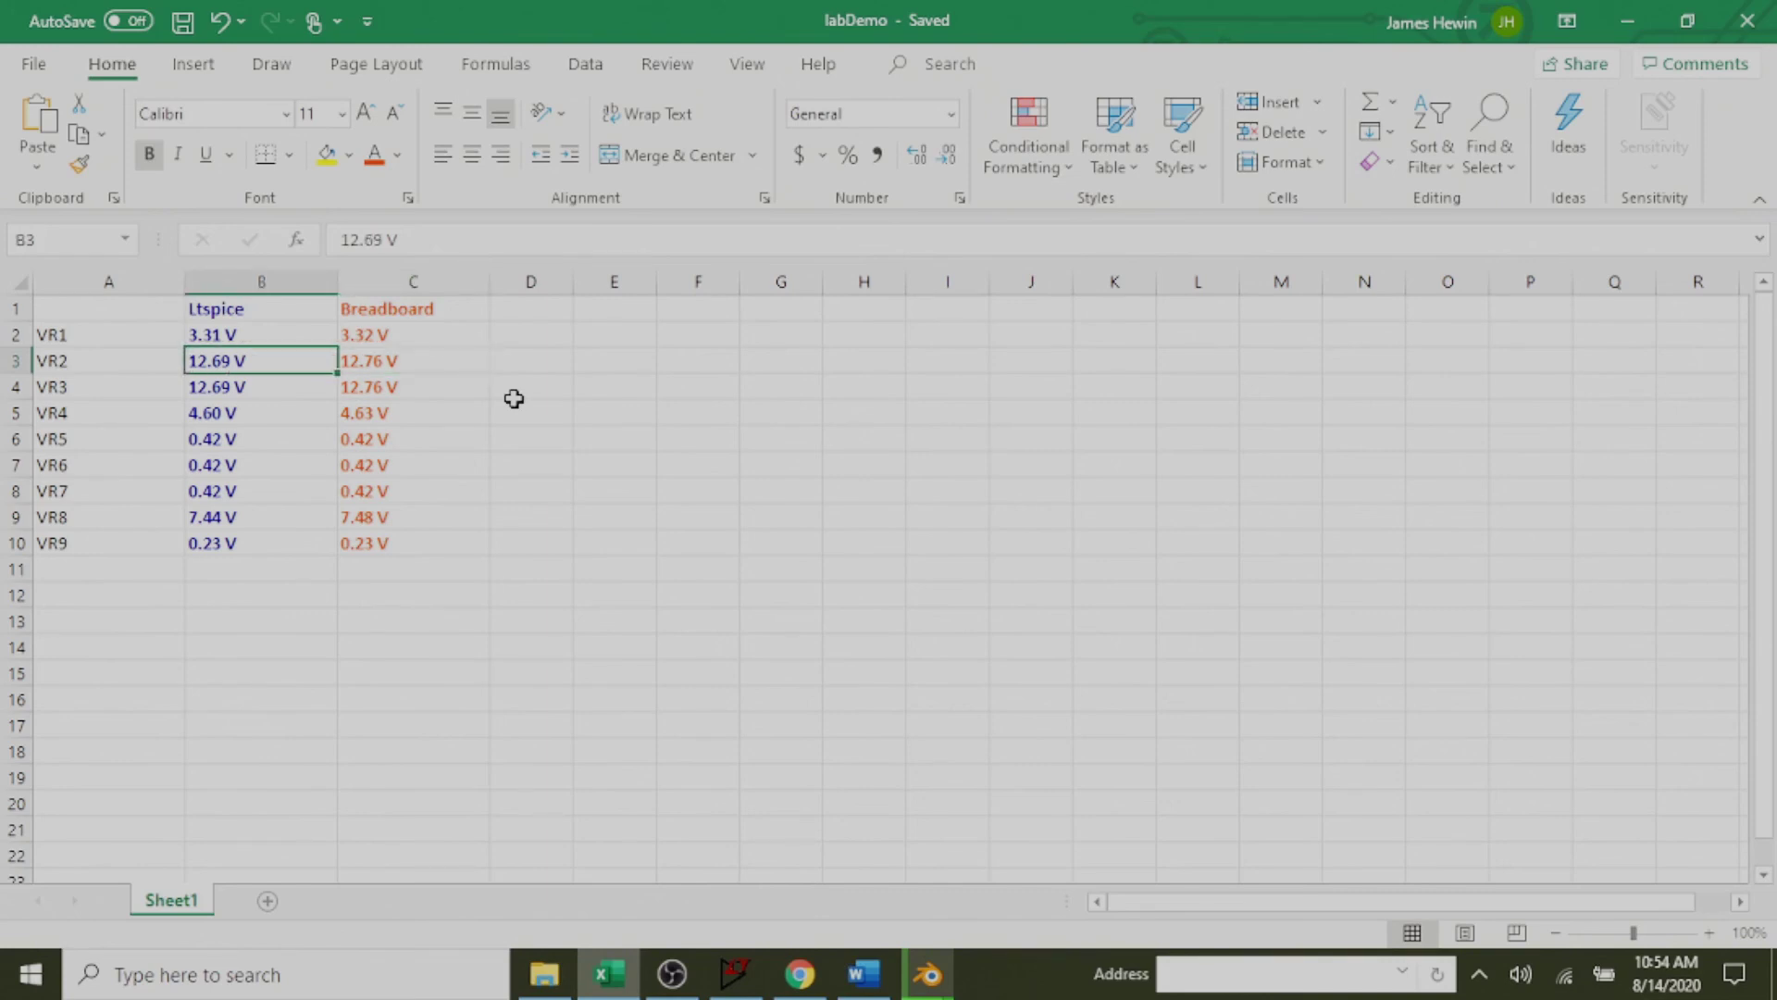
{"action": "key", "text": "Right"}
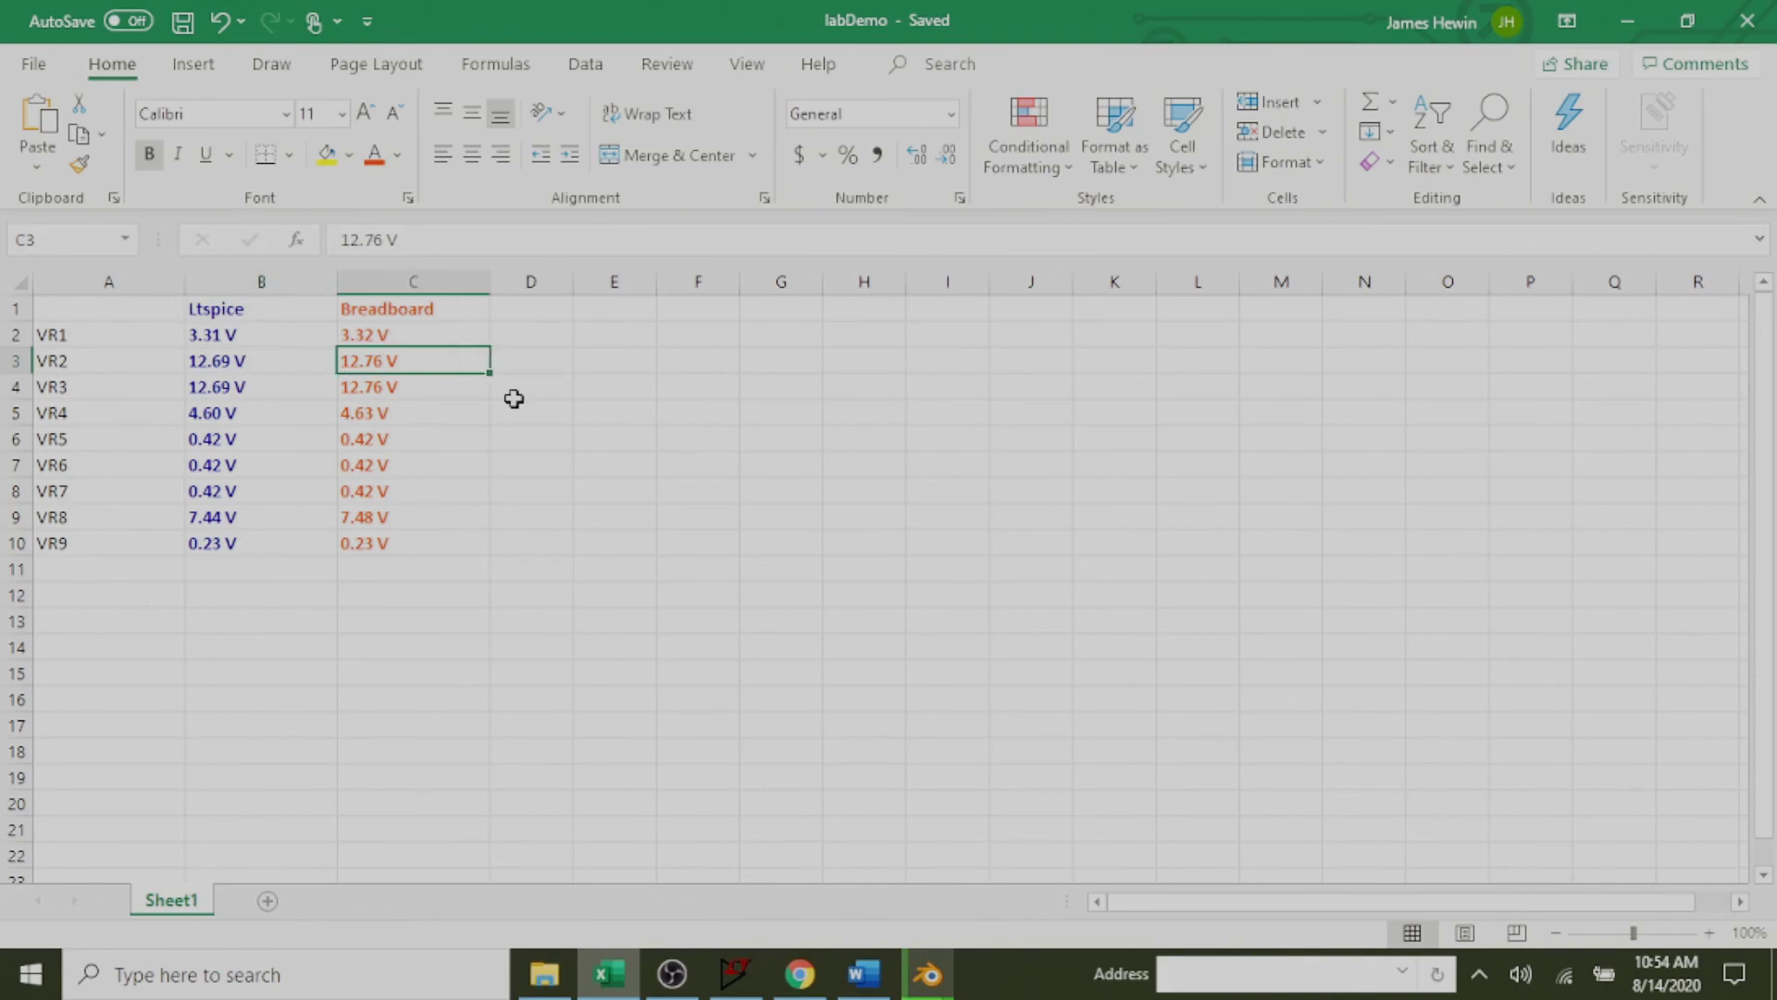
{"action": "key", "text": "Down"}
{"action": "key", "text": "Down"}
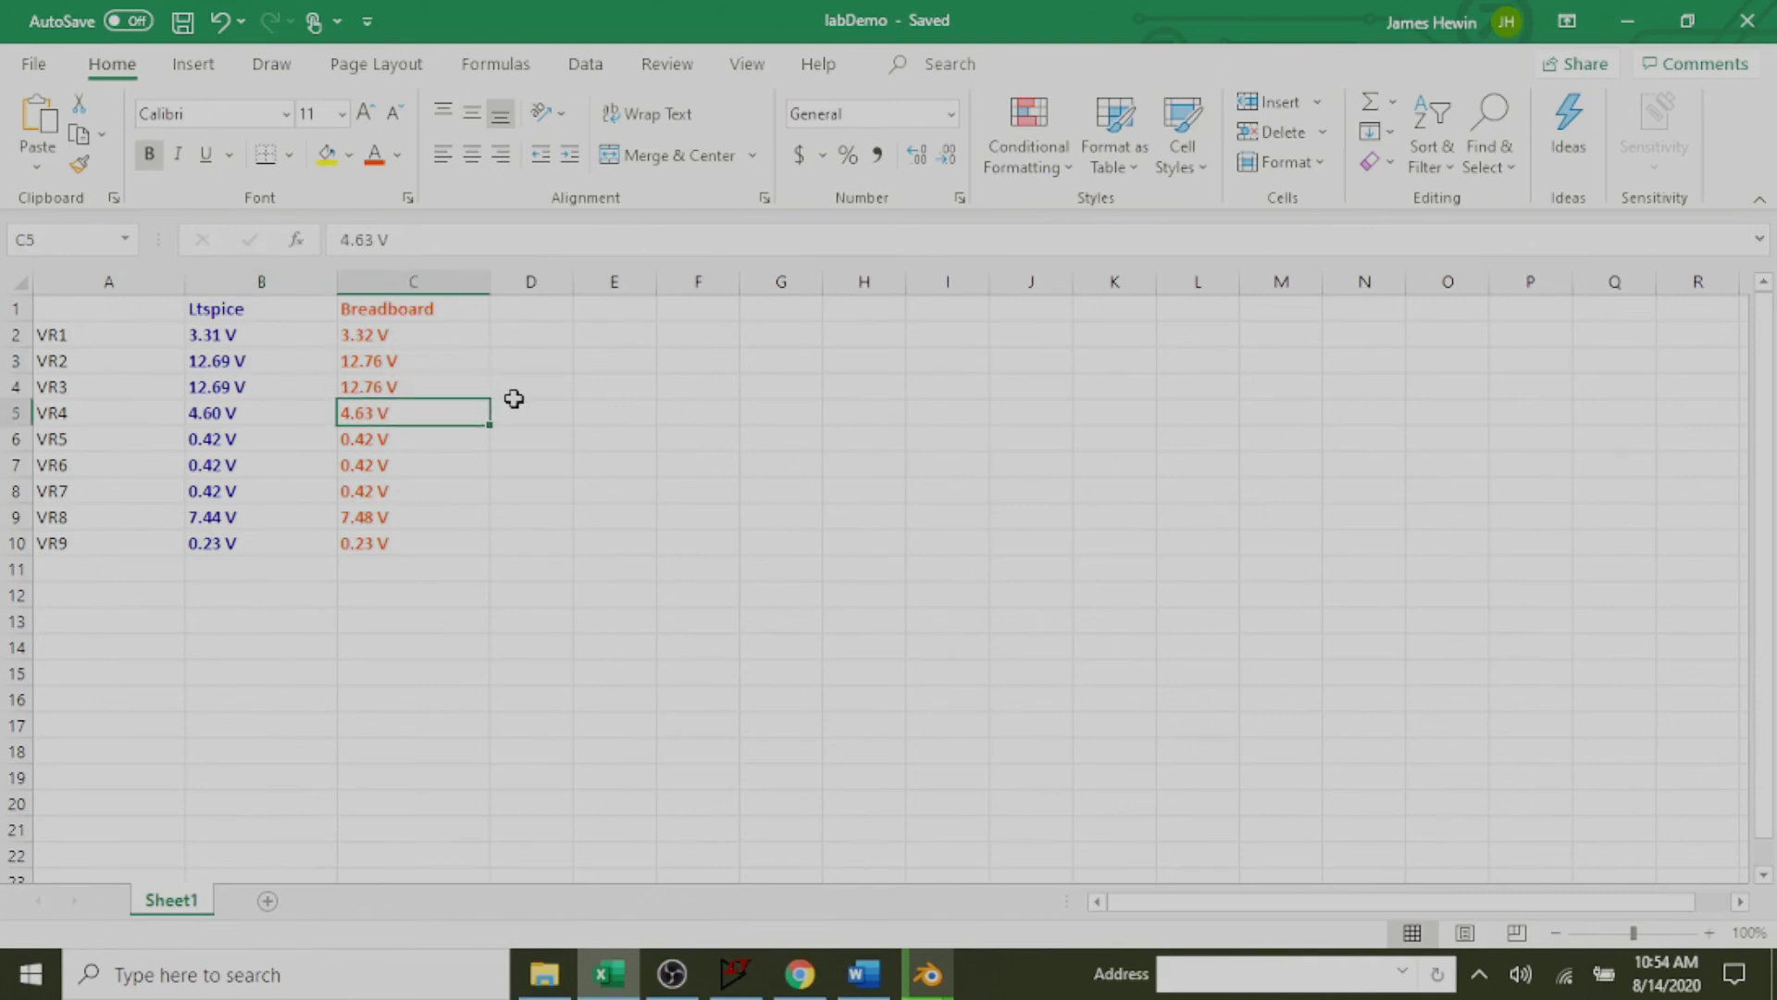
{"action": "key", "text": "Left"}
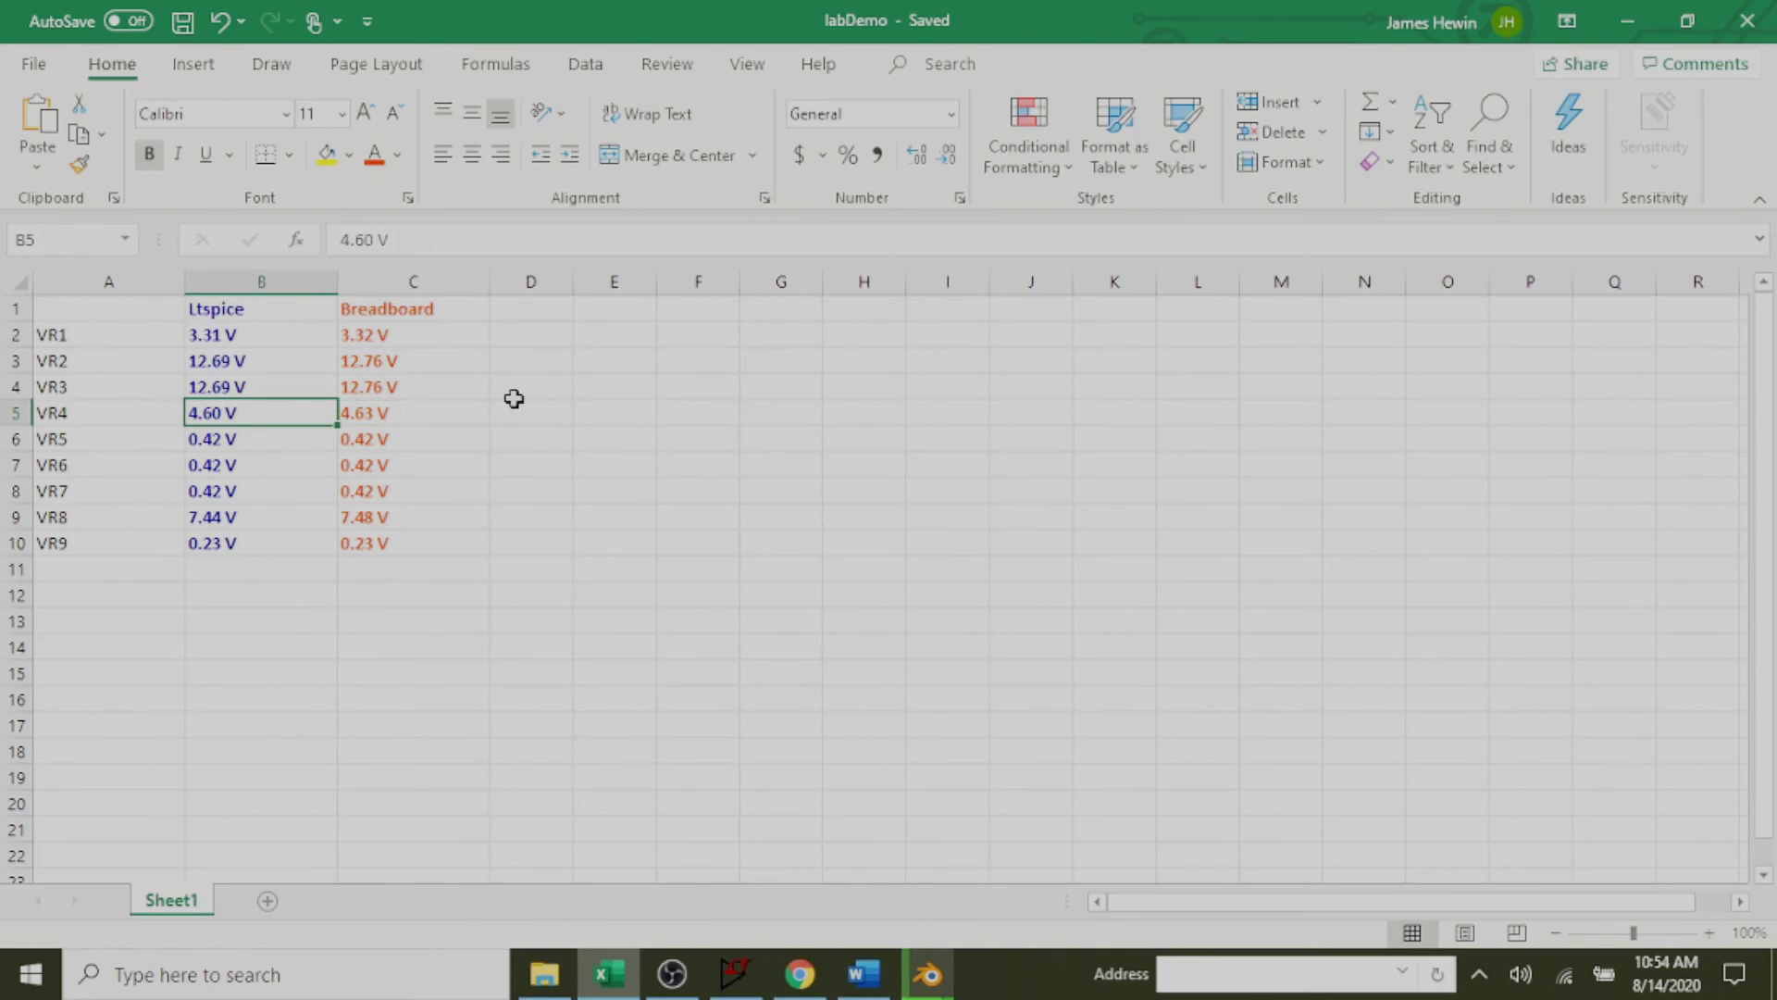
{"action": "key", "text": "Right"}
{"action": "key", "text": "Down"}
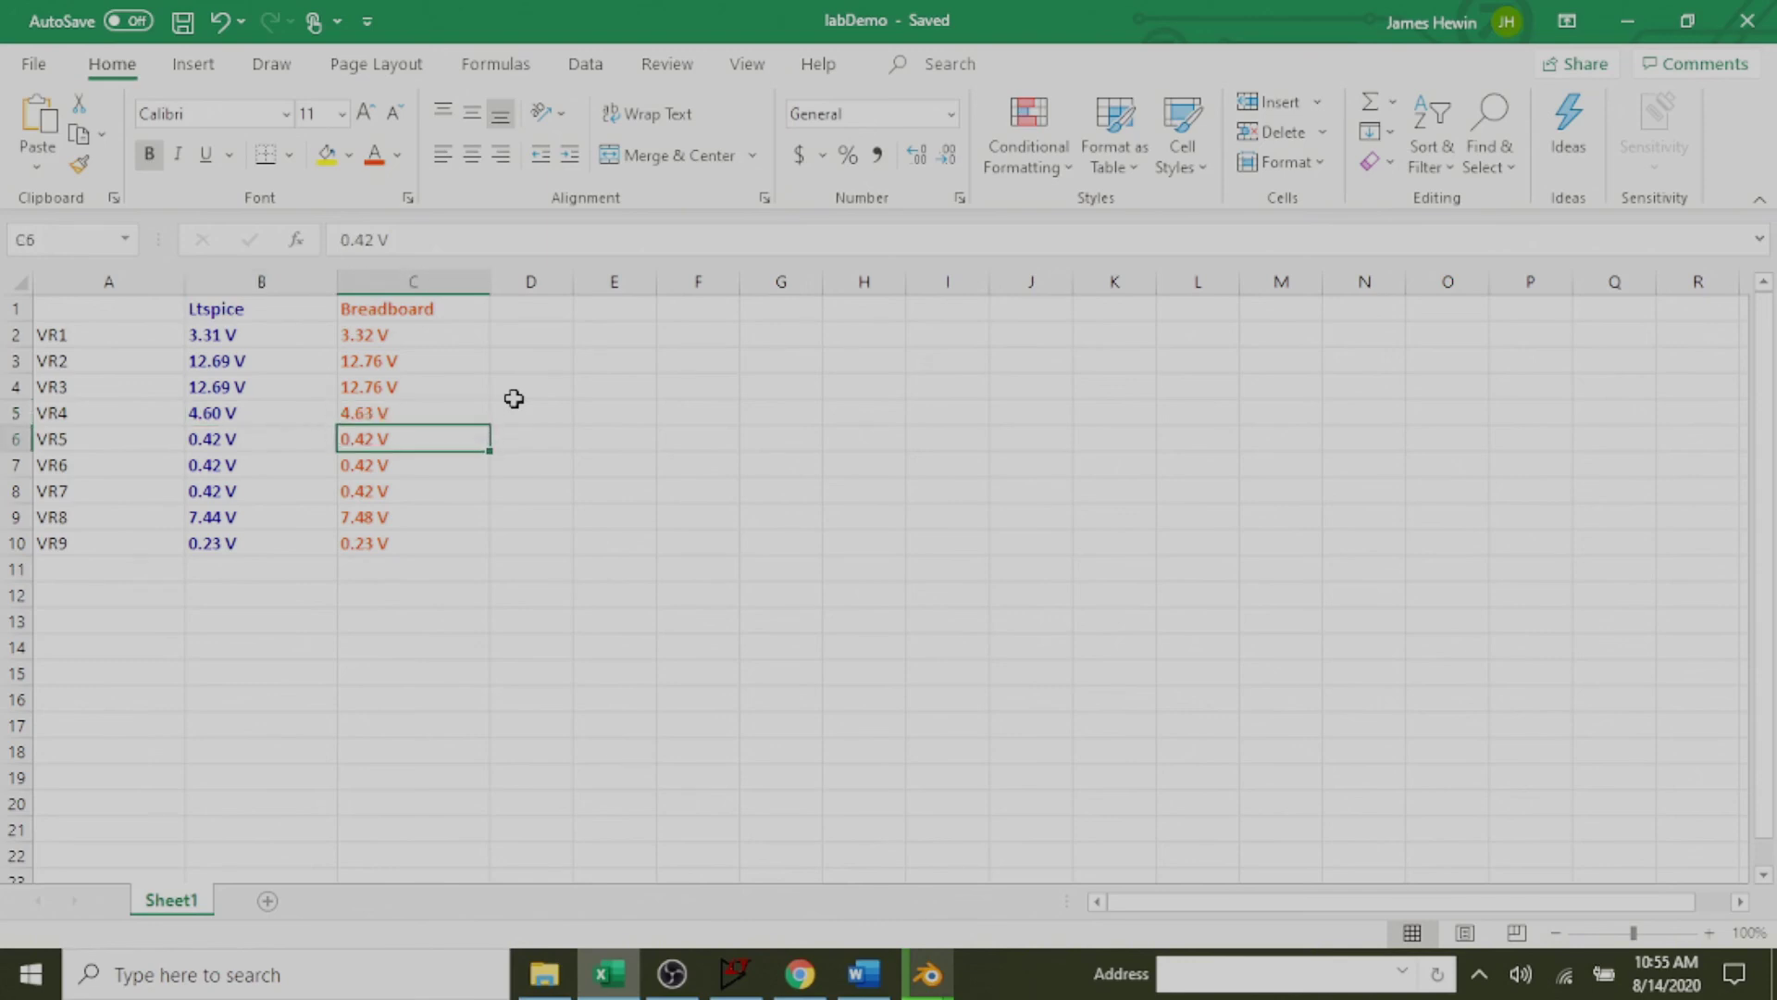
{"action": "key", "text": "Left"}
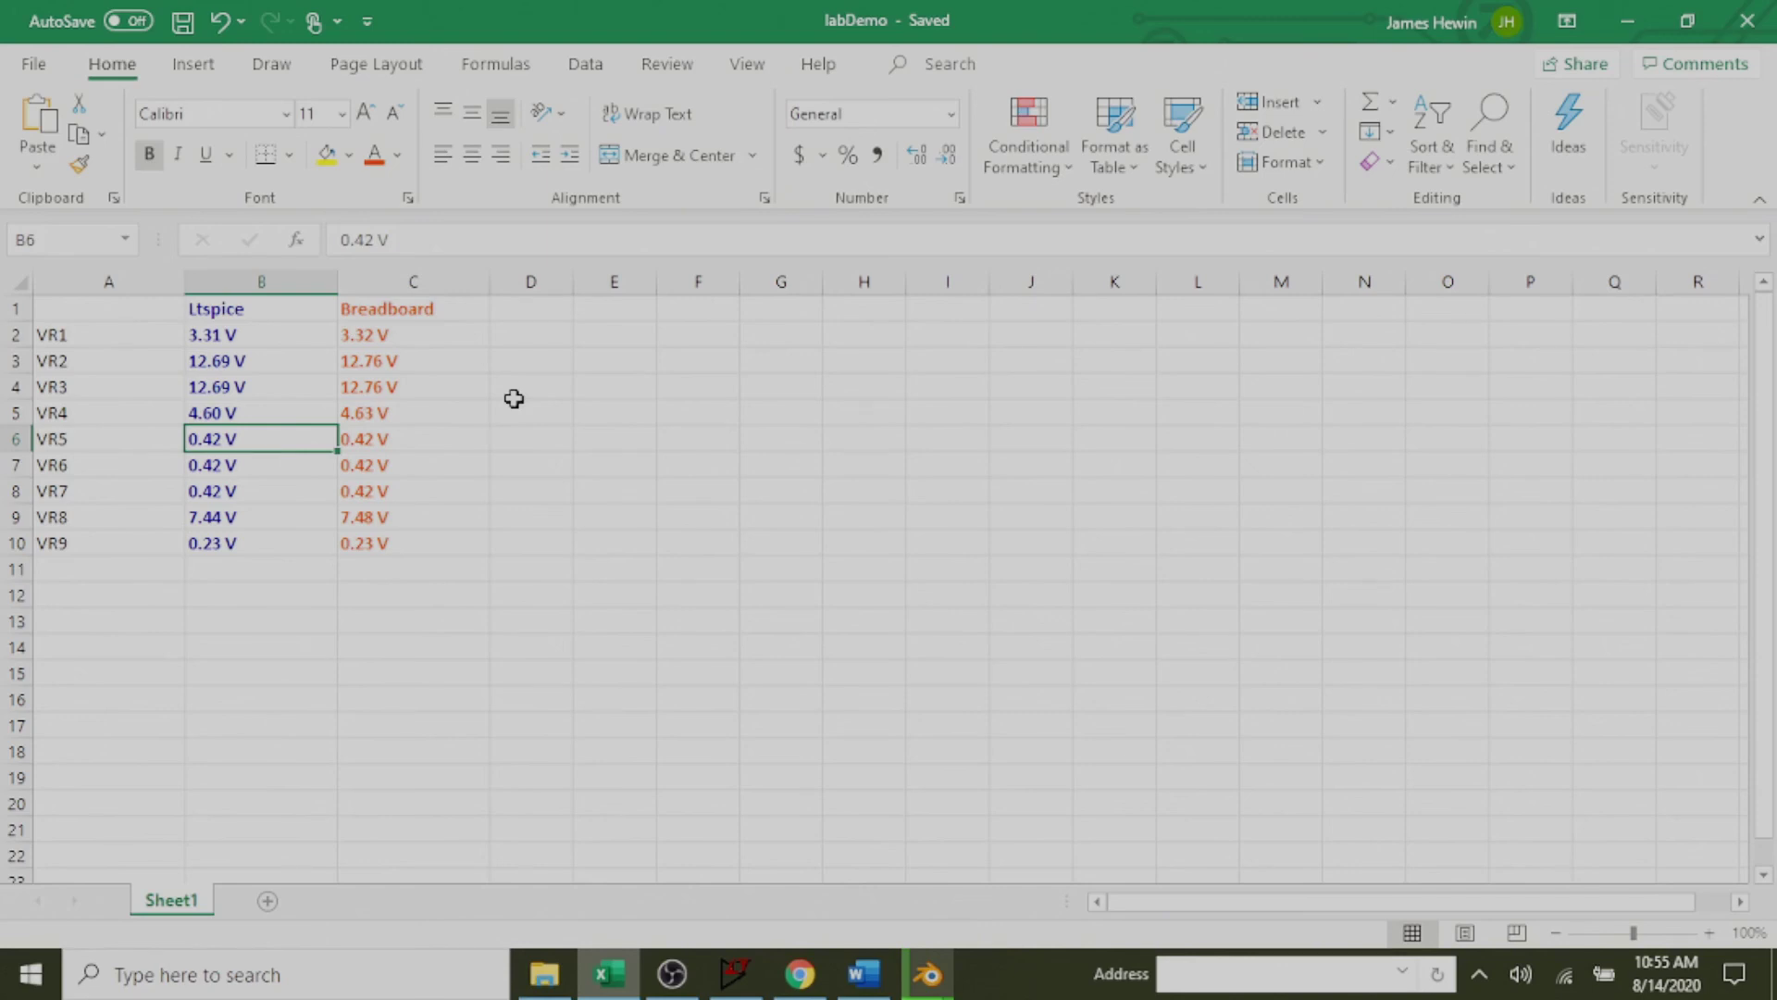
{"action": "key", "text": "Right"}
{"action": "key", "text": "Down"}
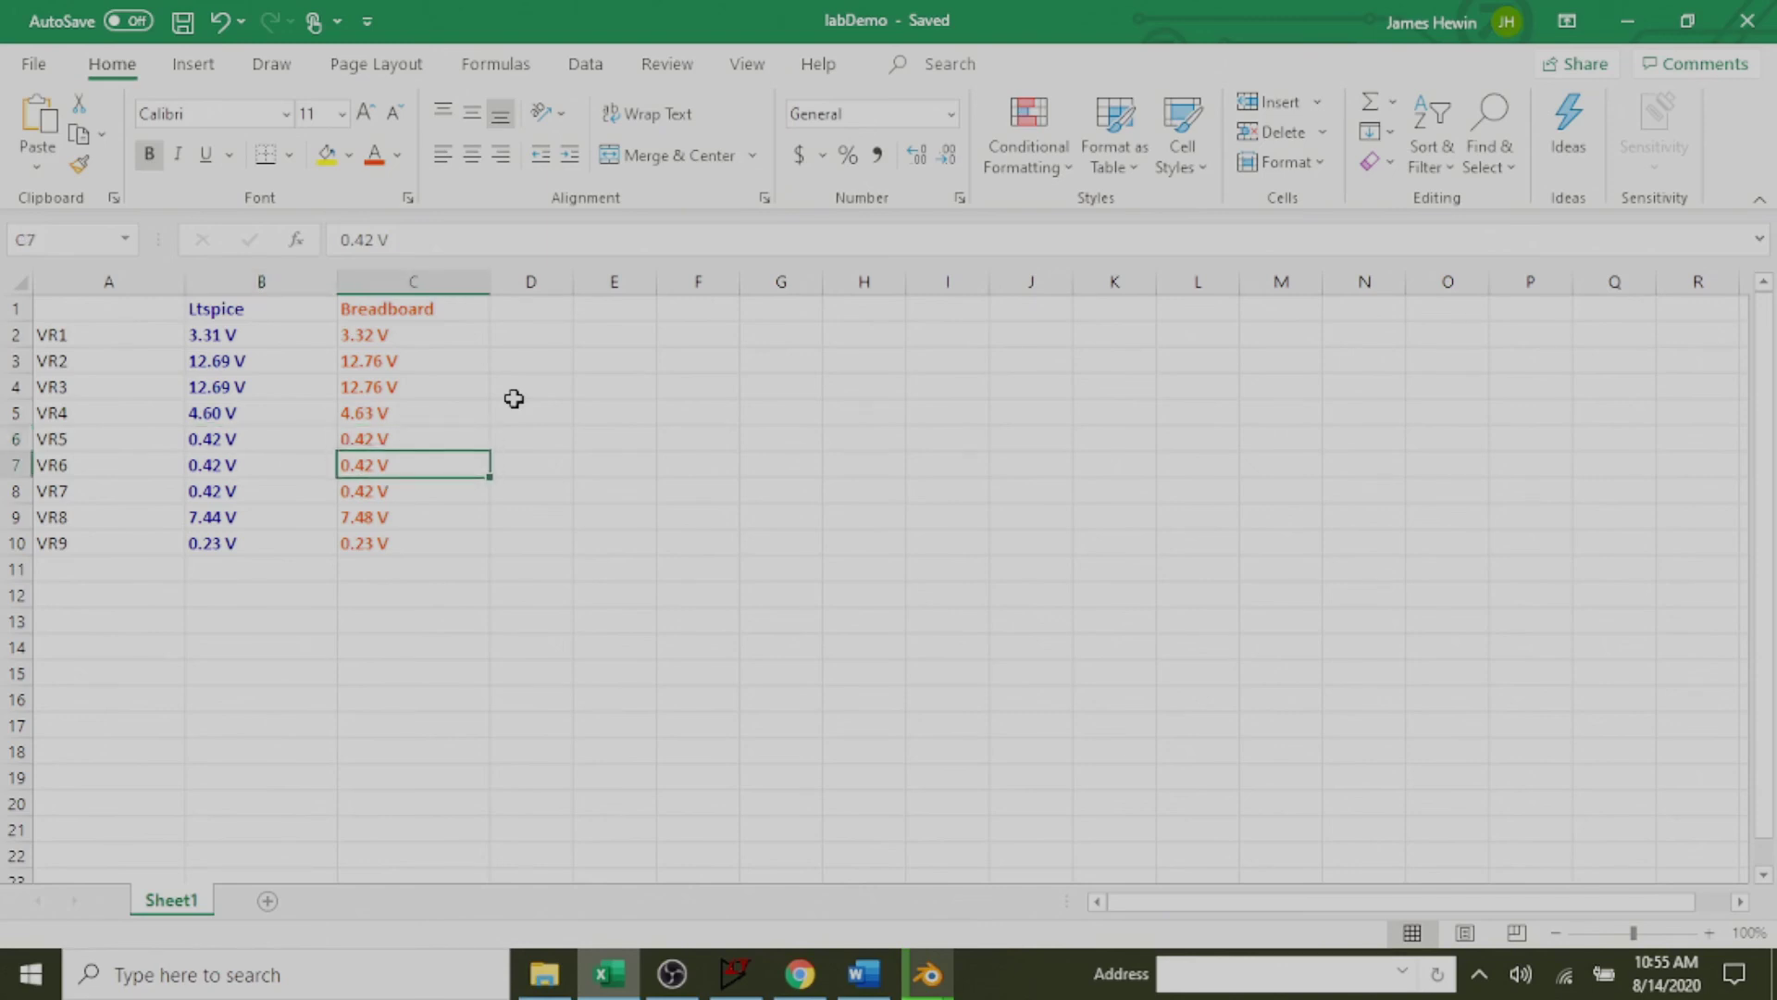
{"action": "key", "text": "Down"}
{"action": "key", "text": "Down"}
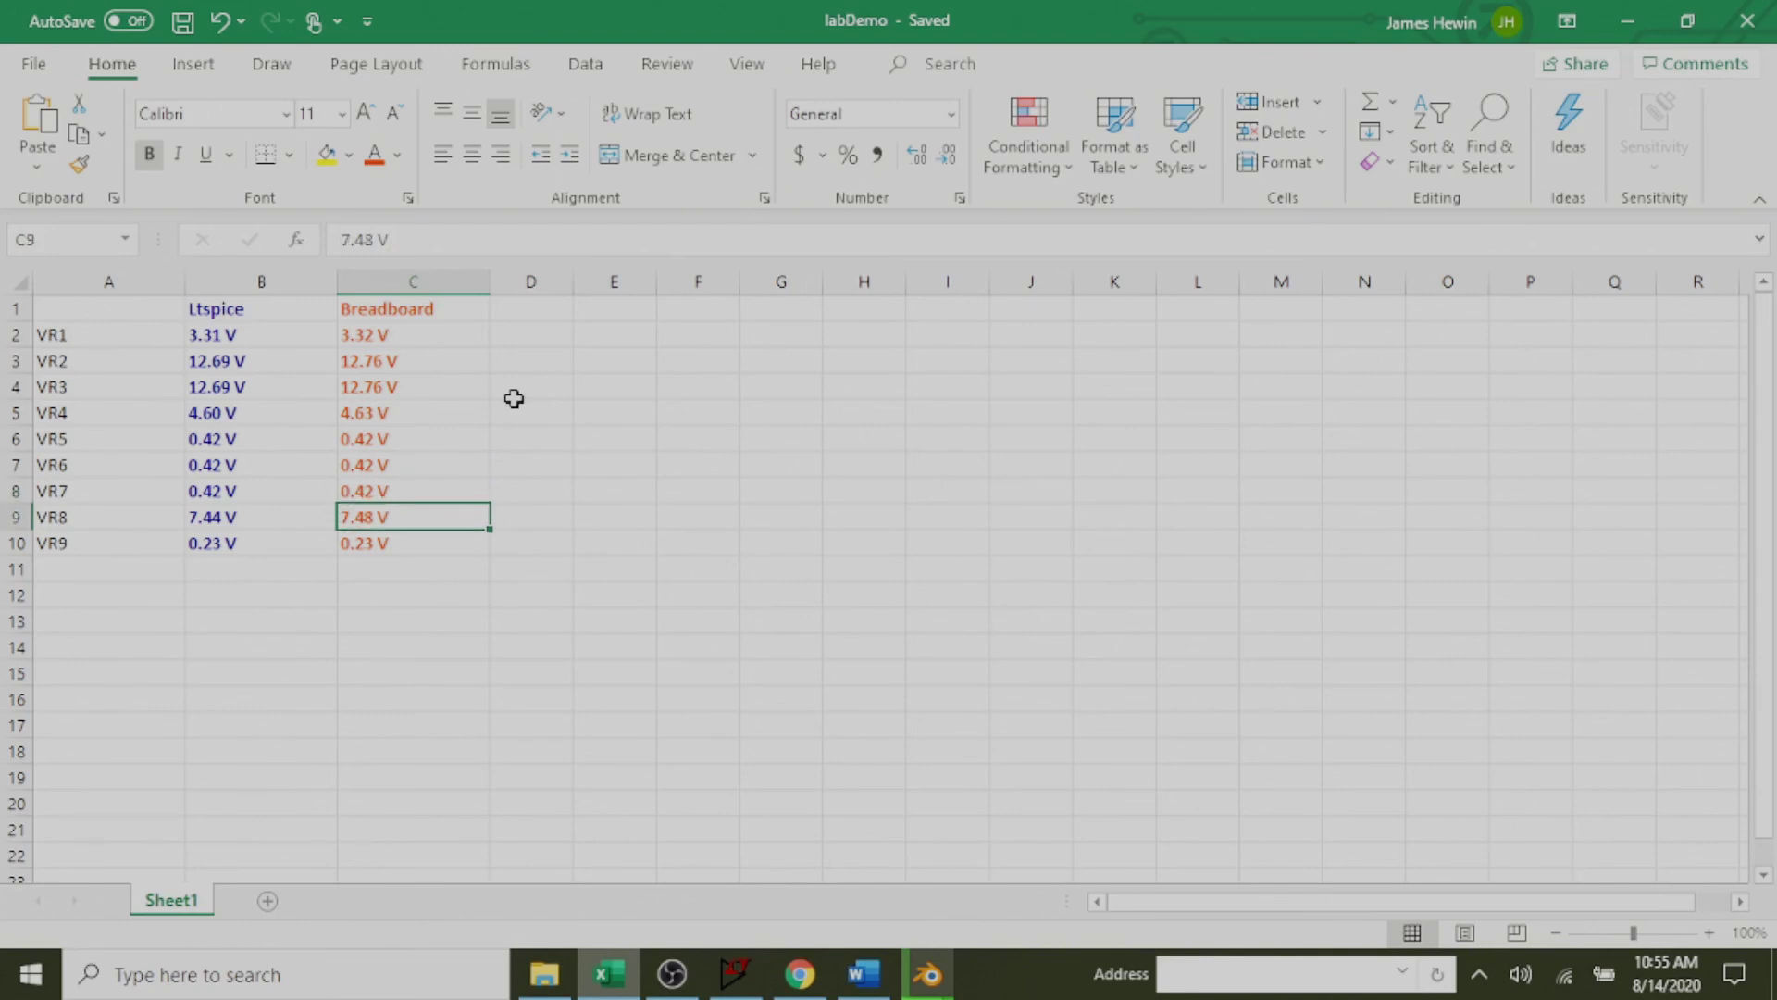
{"action": "key", "text": "Left"}
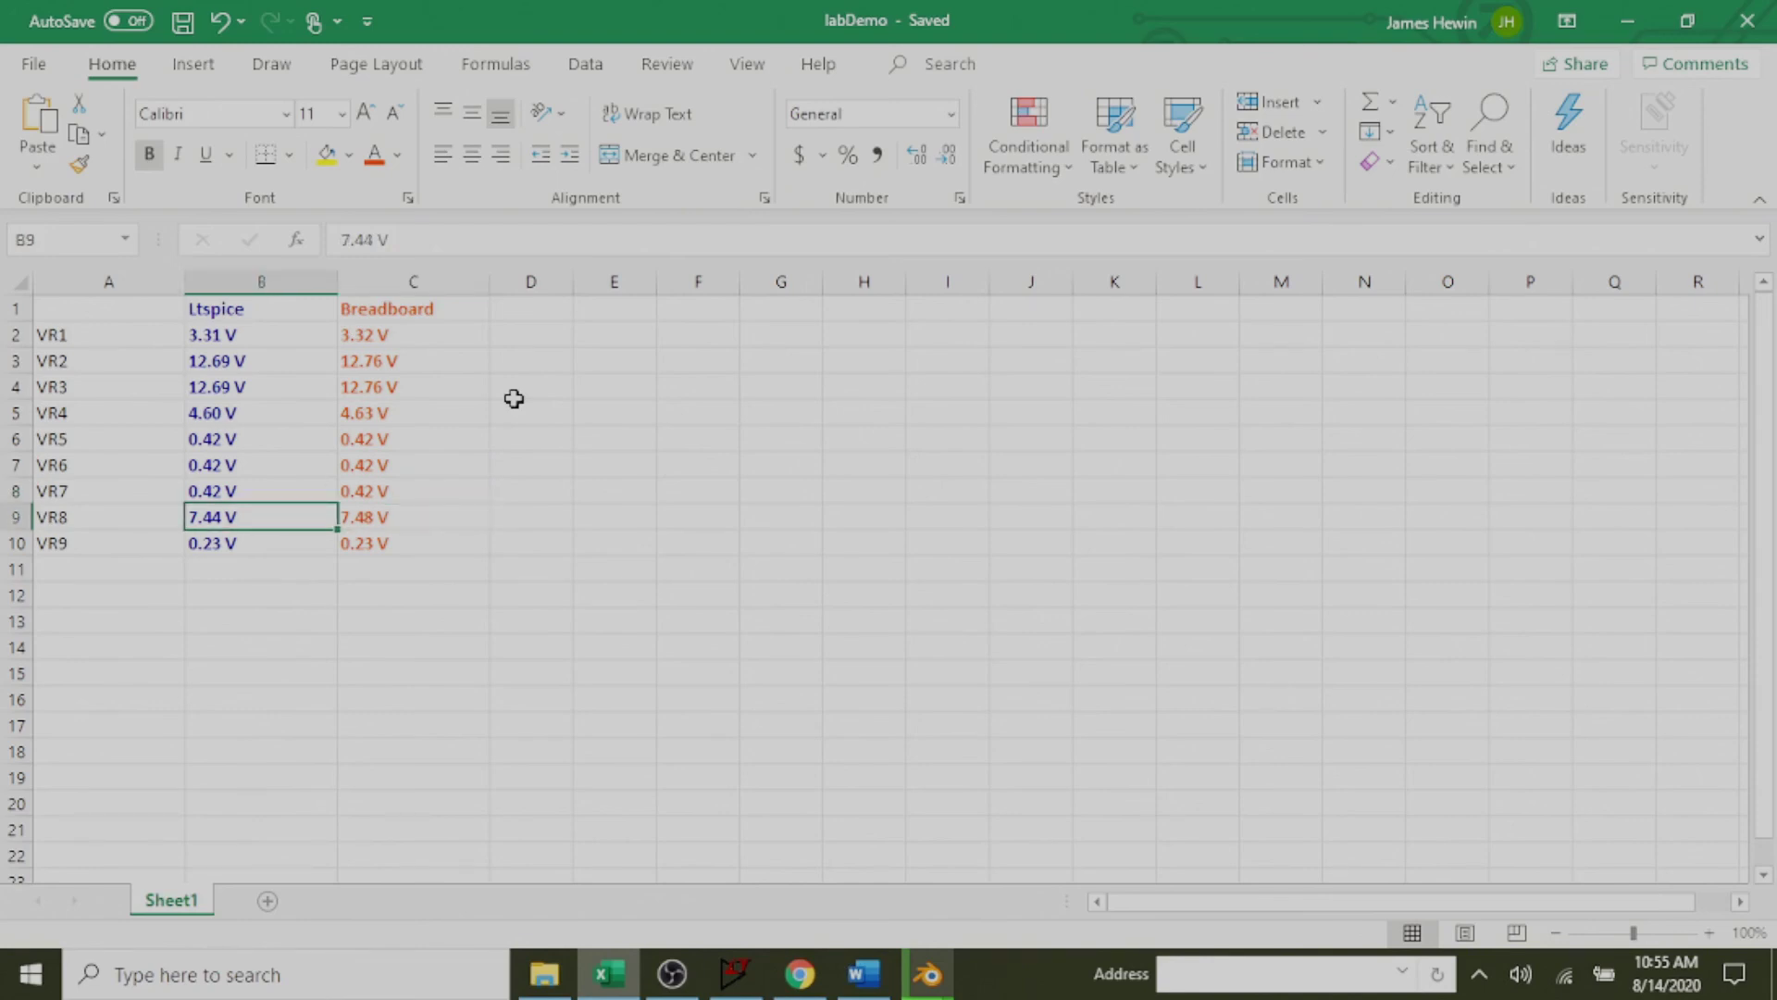
{"action": "key", "text": "Right"}
{"action": "key", "text": "Down"}
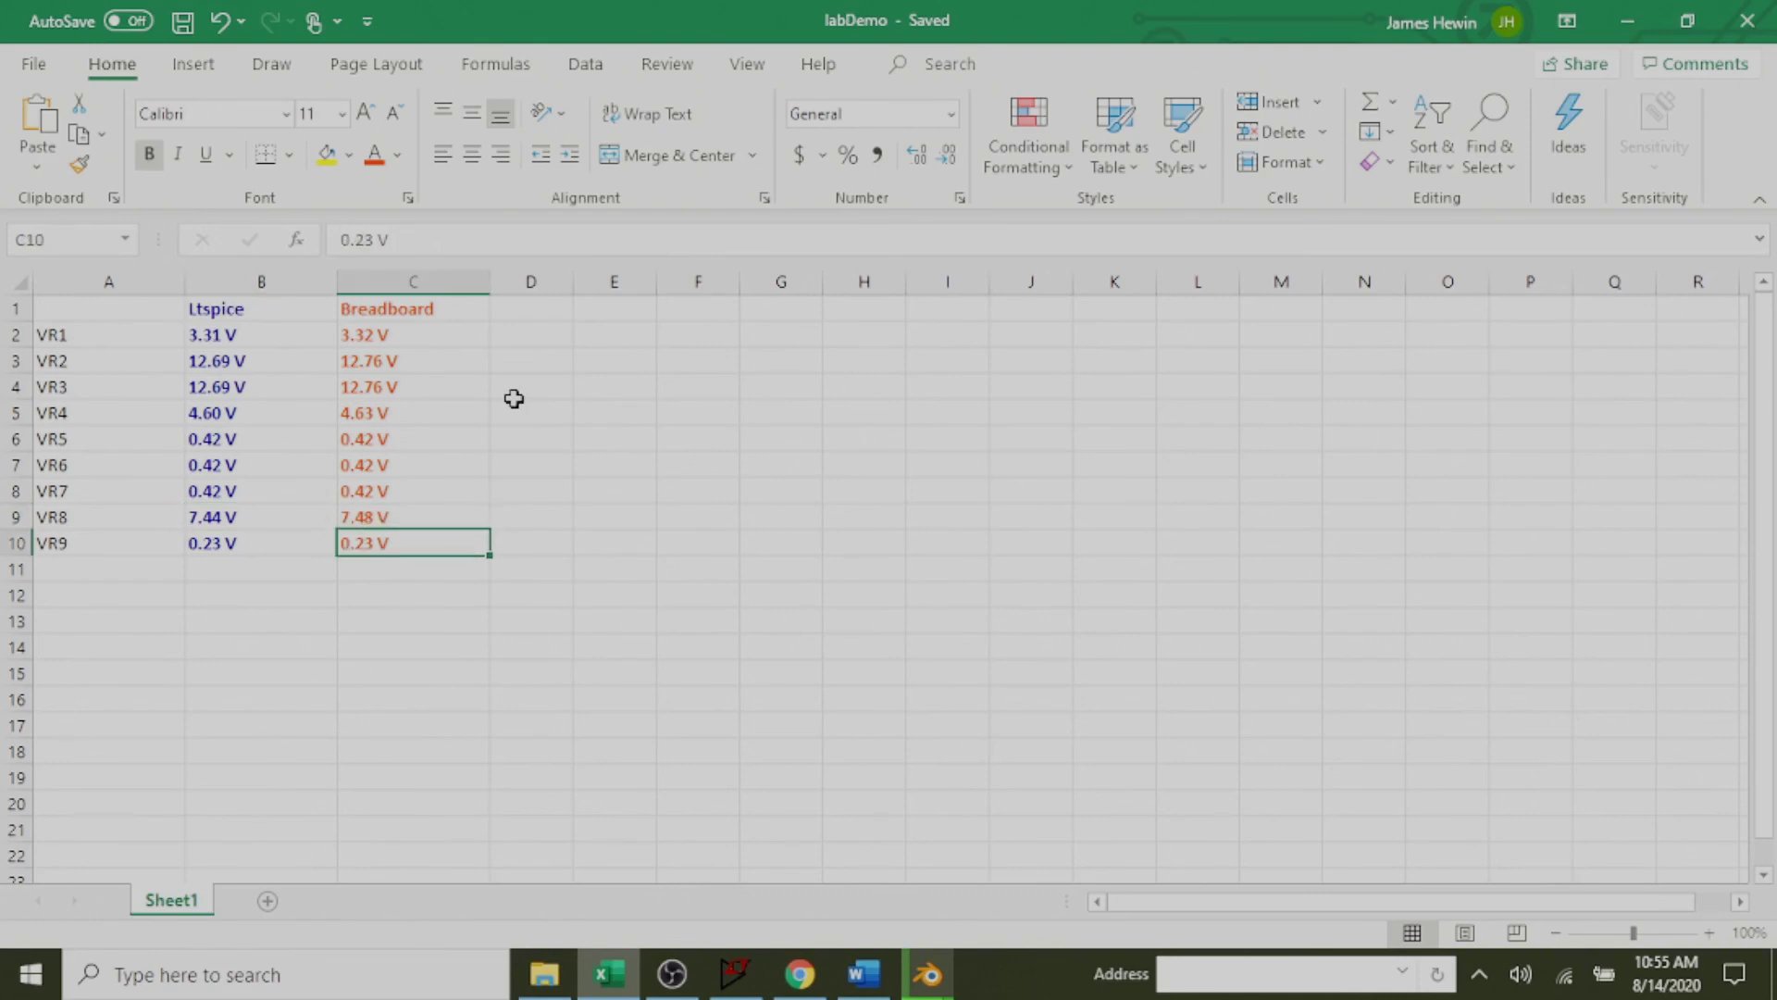
{"action": "key", "text": "Left"}
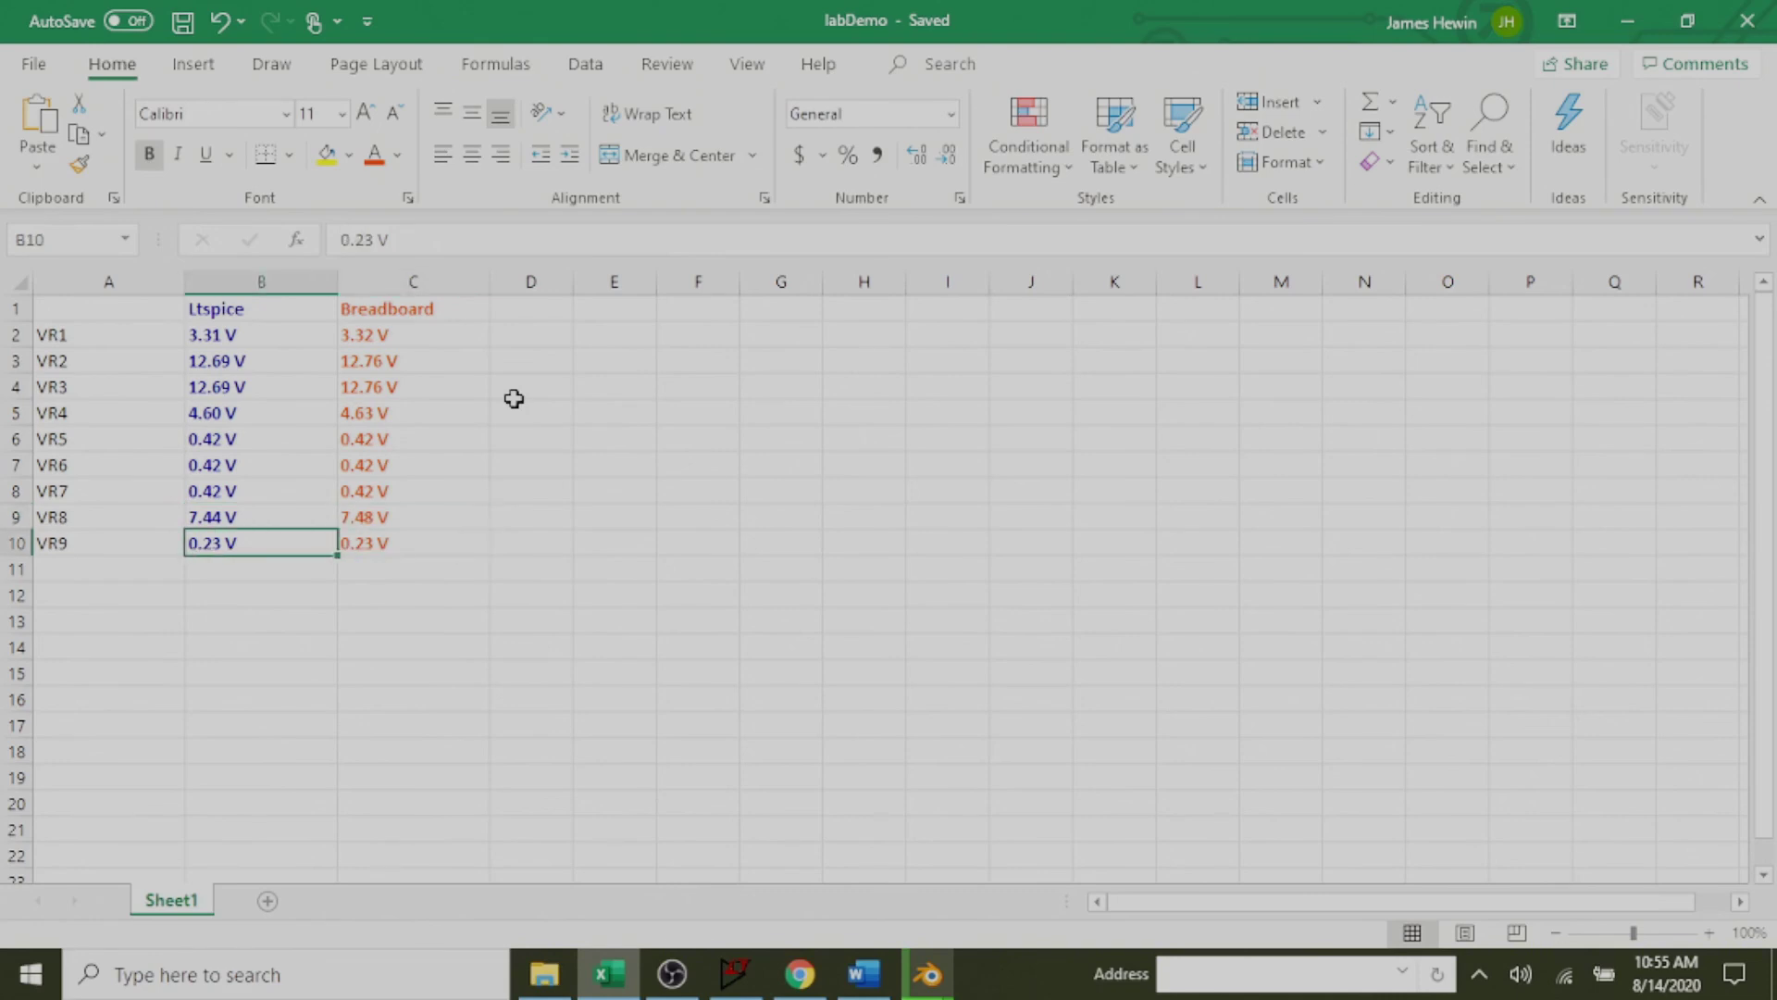
{"action": "key", "text": "Right"}
{"action": "key", "text": "Right"}
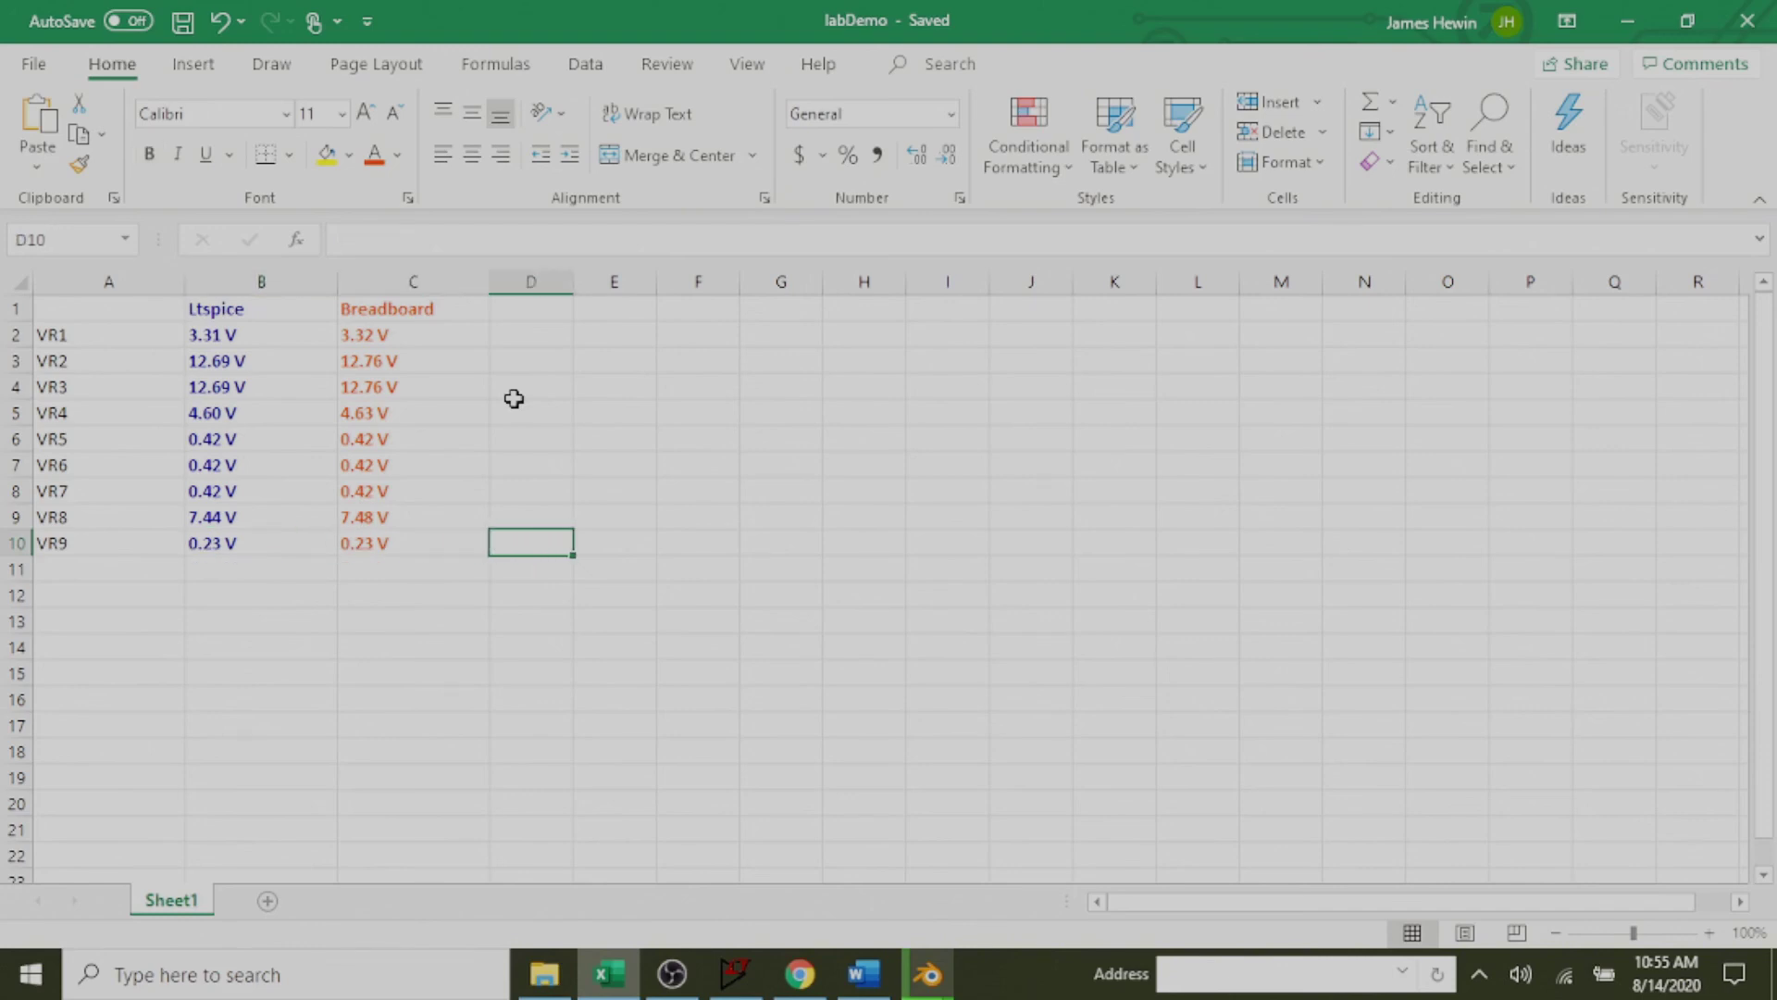